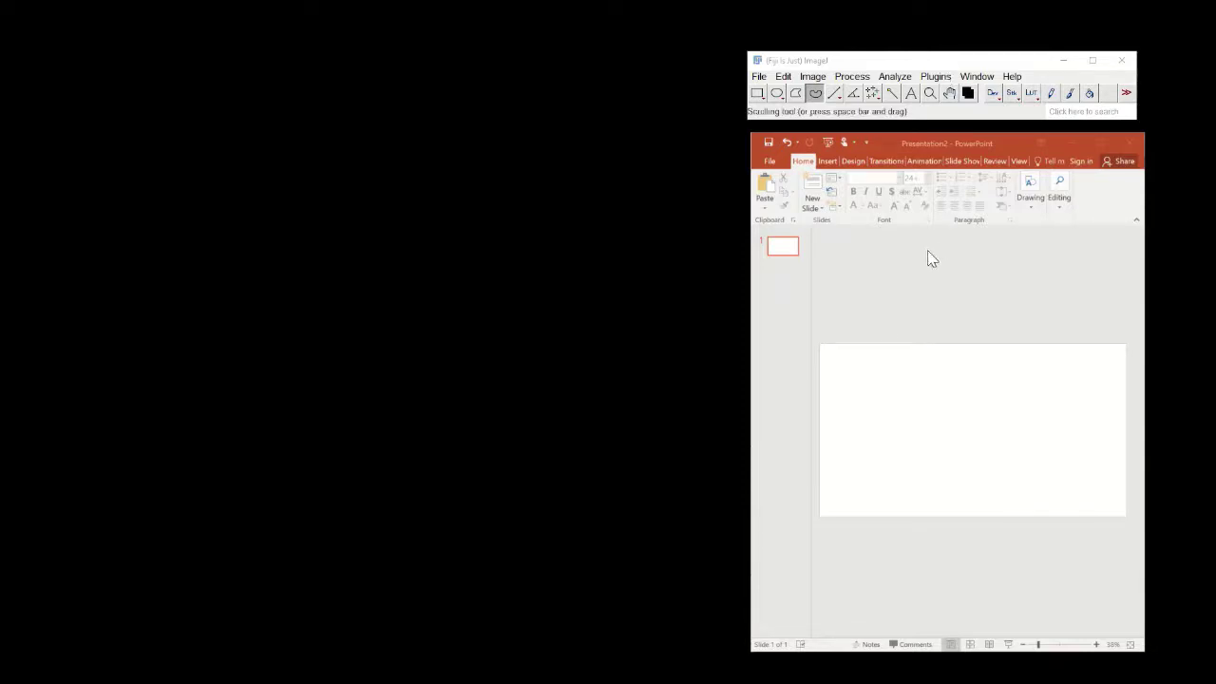
- Import the hela phalloidin gfp.nd2 image through Bio-Formats, viewing the stack as a Hyperstack with autoscale enabled
drag(838, 679, 883, 82)
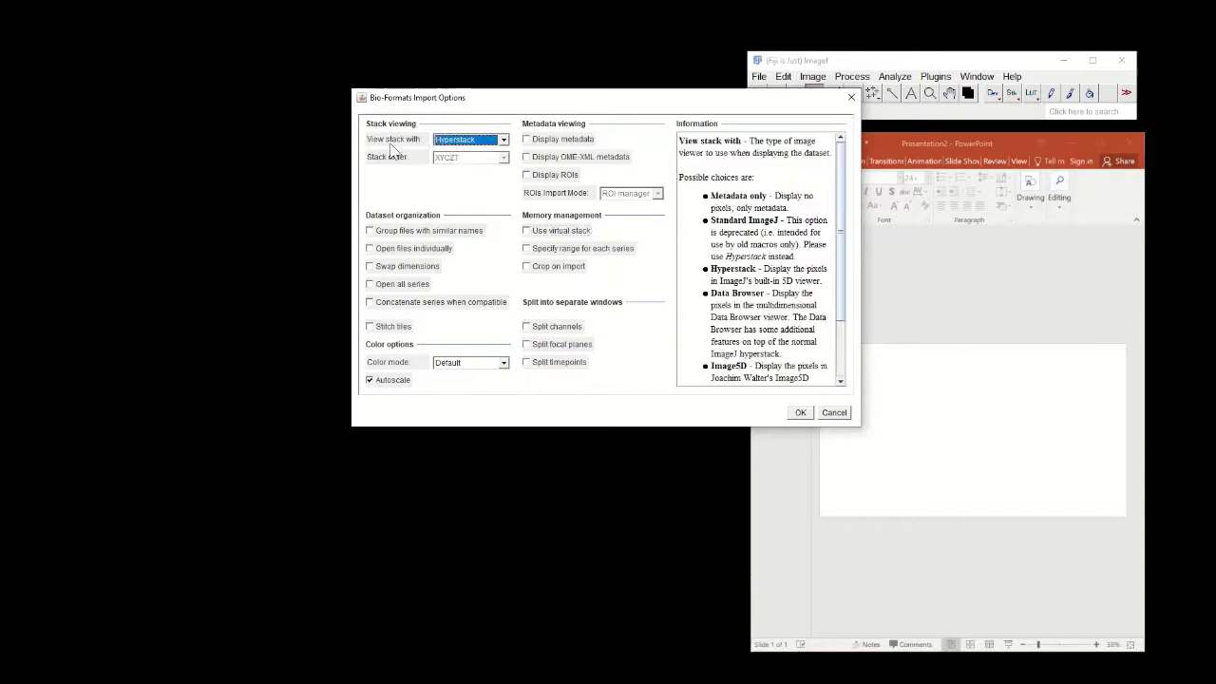
click(801, 414)
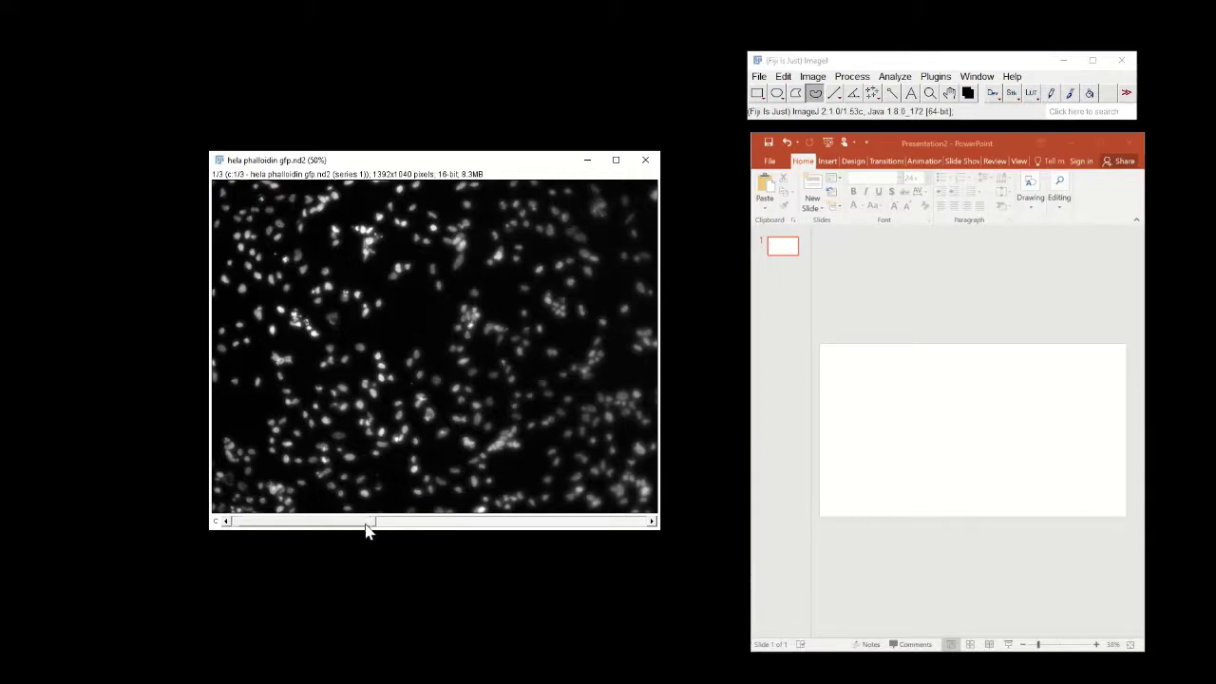
- Look through the three channels of the hela phalloidin gfp.nd2 stack and return to the first channel
mouse_move(367, 525)
mouse_down()
mouse_move(447, 521)
mouse_move(596, 540)
mouse_move(515, 524)
mouse_move(370, 530)
mouse_up()
drag(342, 529, 611, 531)
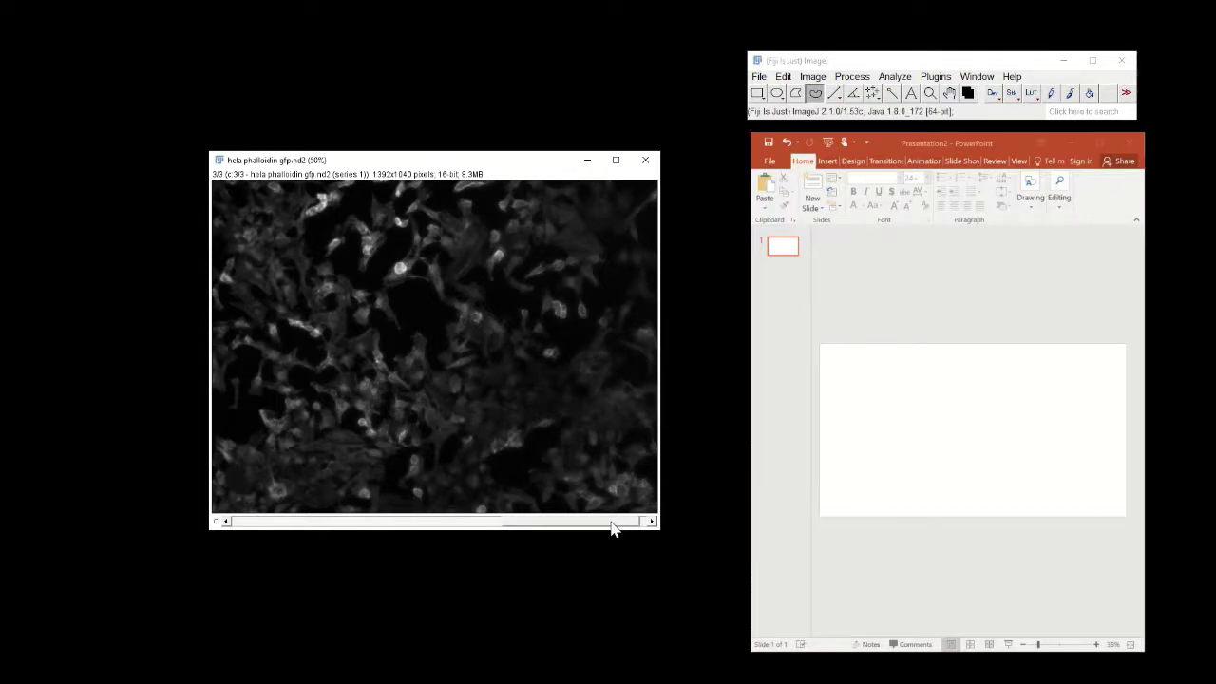
drag(612, 530, 342, 520)
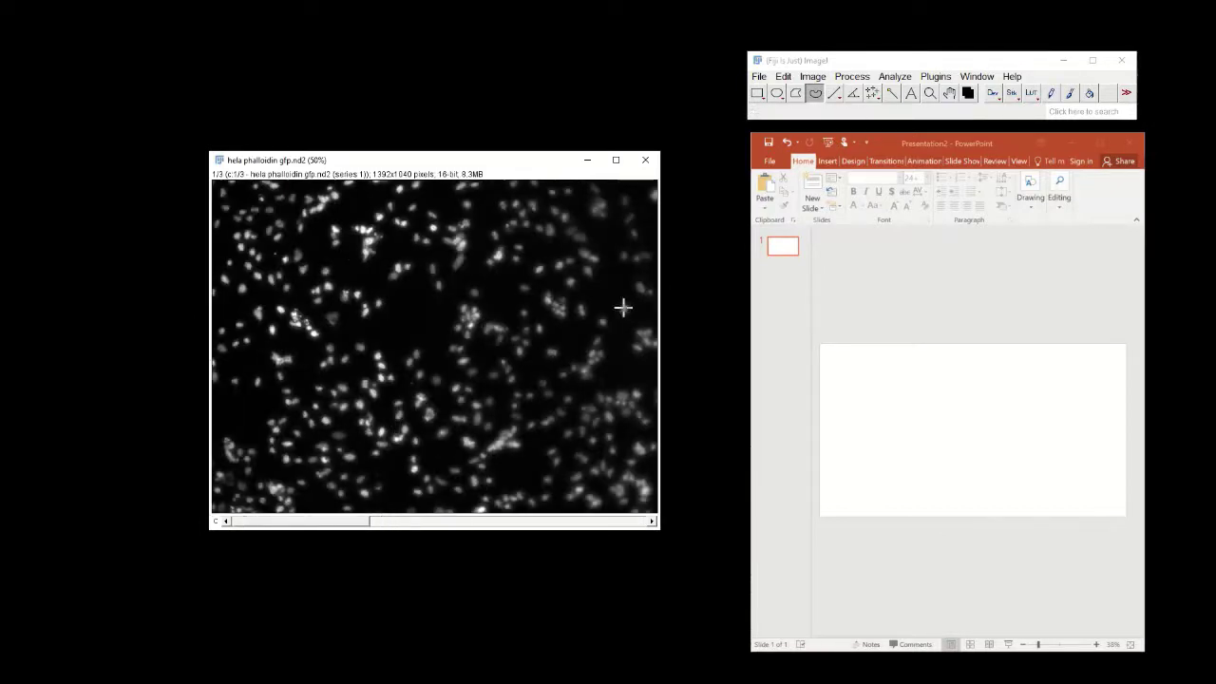
drag(361, 523, 597, 529)
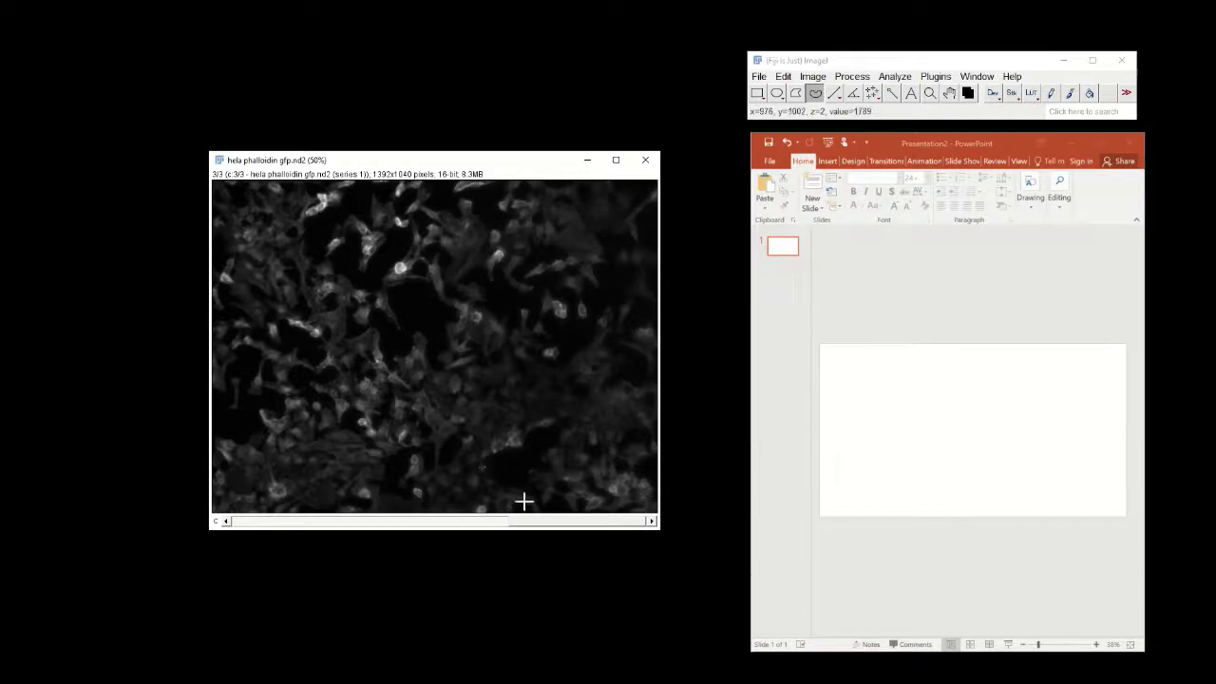
drag(530, 522, 307, 523)
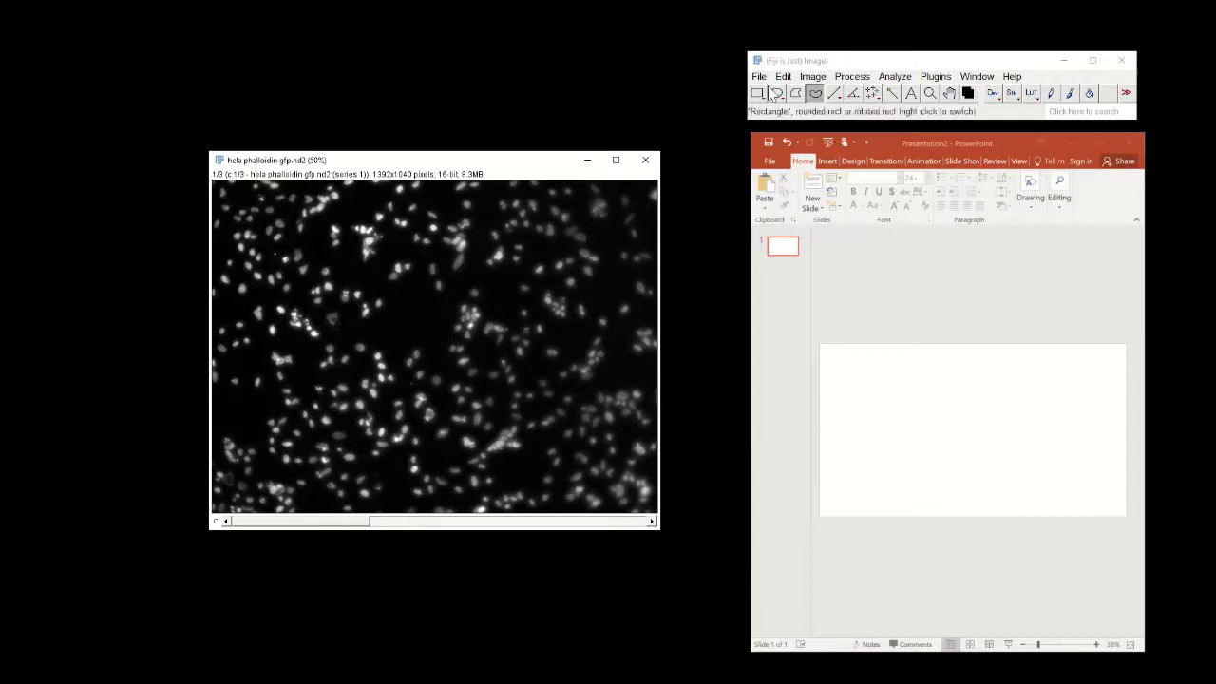
- Show the stack's image information, read through its acquisition metadata such as exposure times, and close the information window
click(812, 76)
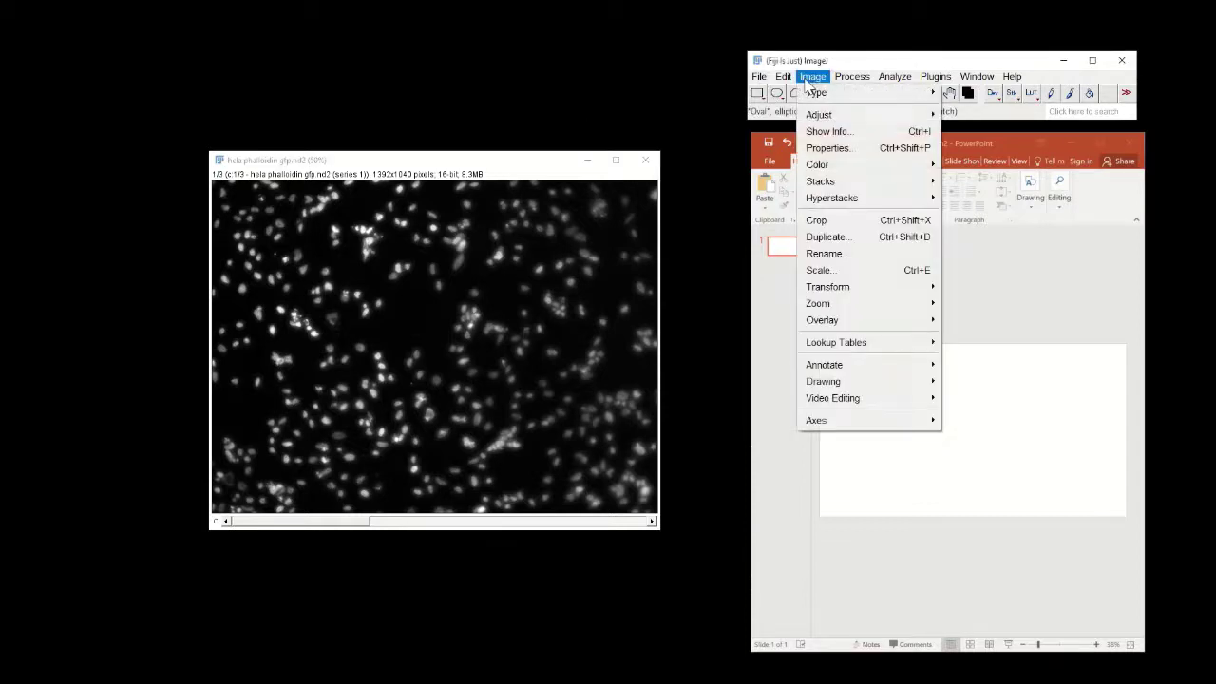
click(818, 127)
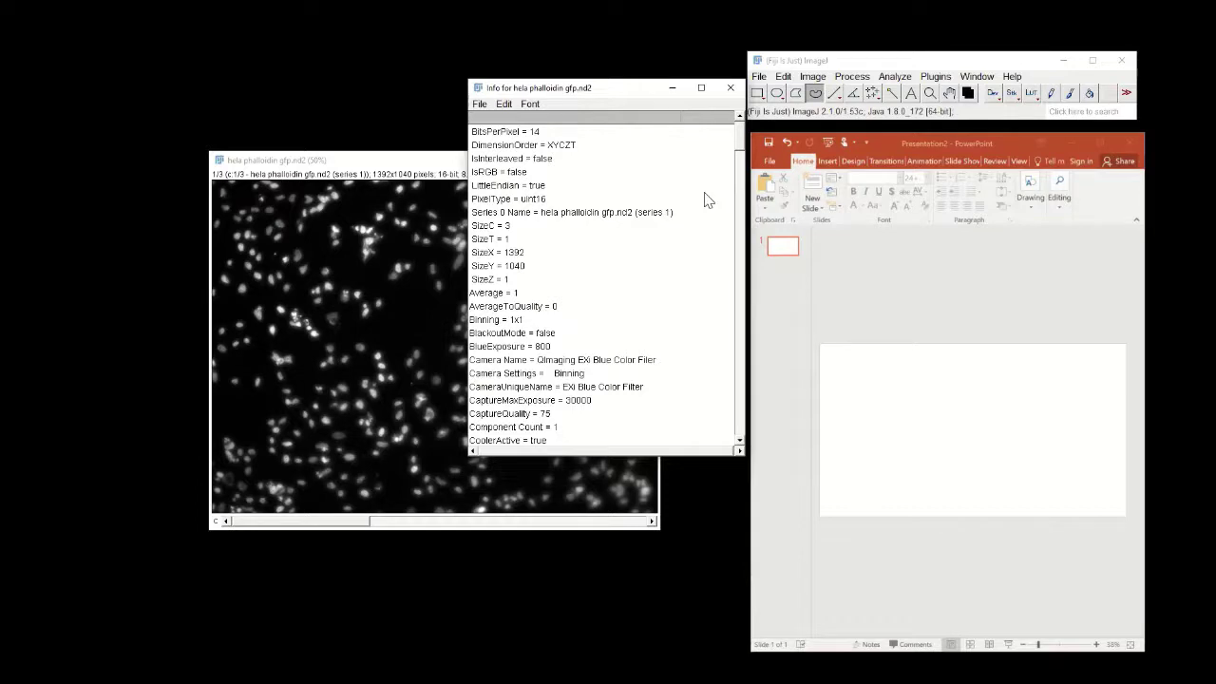
scroll(745, 154, down, 3)
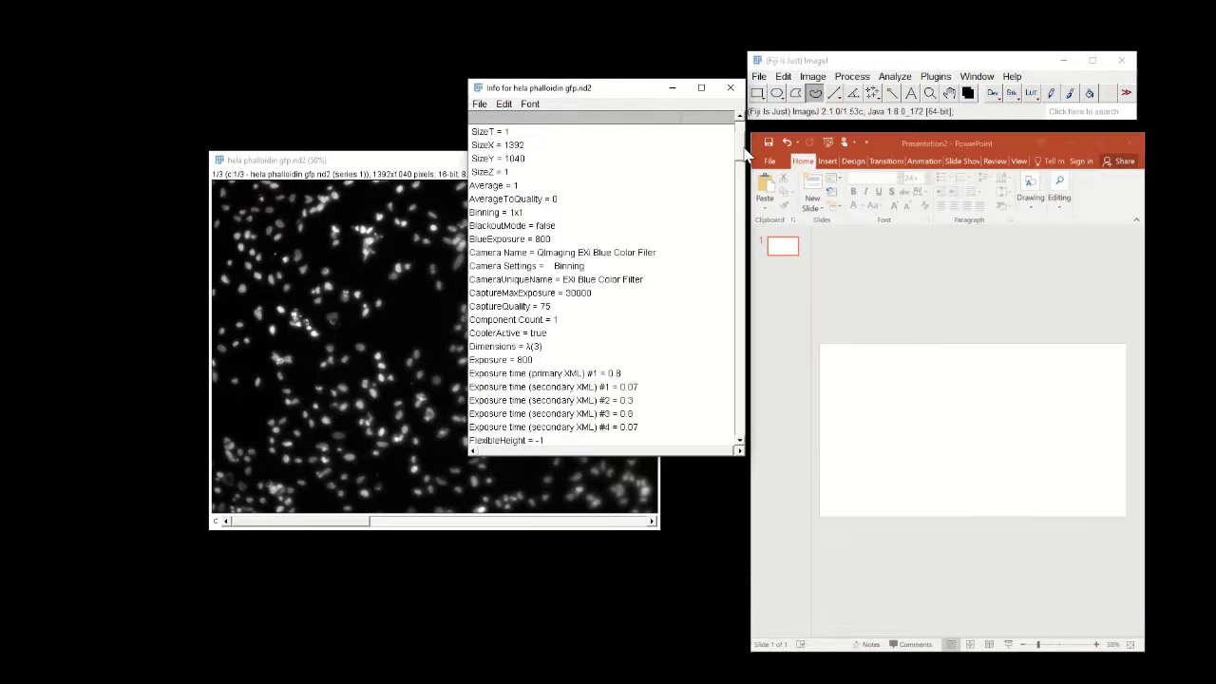
scroll(745, 154, down, 1)
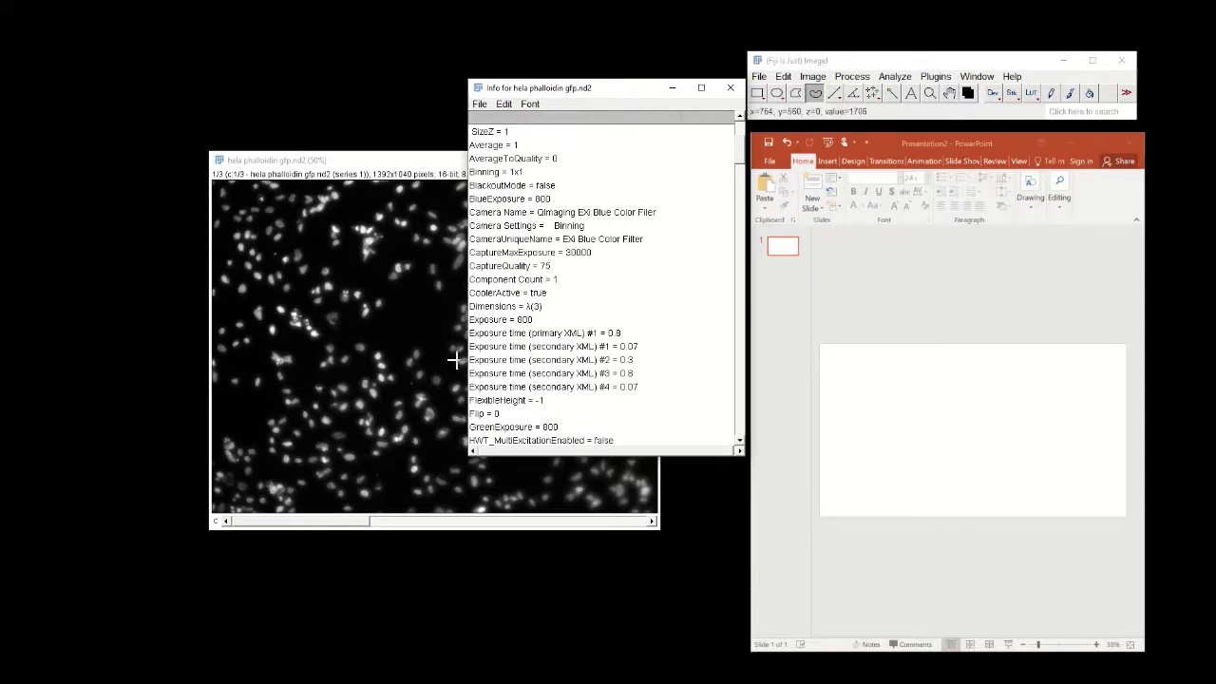
scroll(748, 185, down, 8)
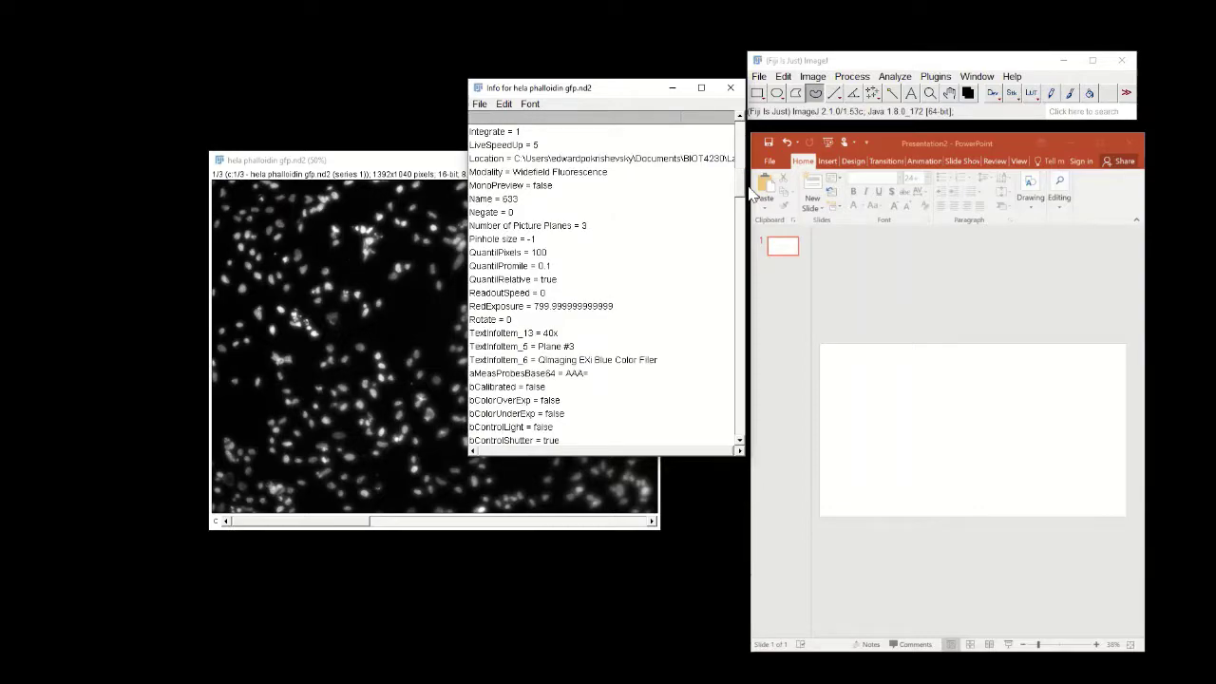
drag(748, 188, 744, 326)
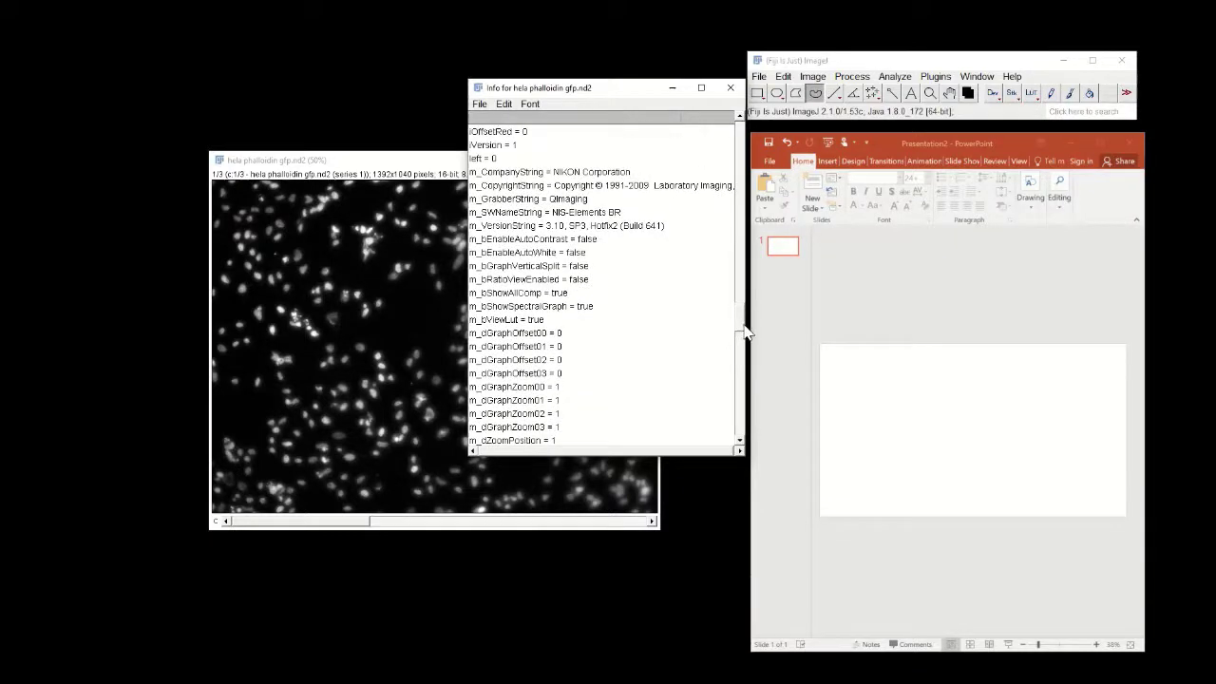
click(729, 87)
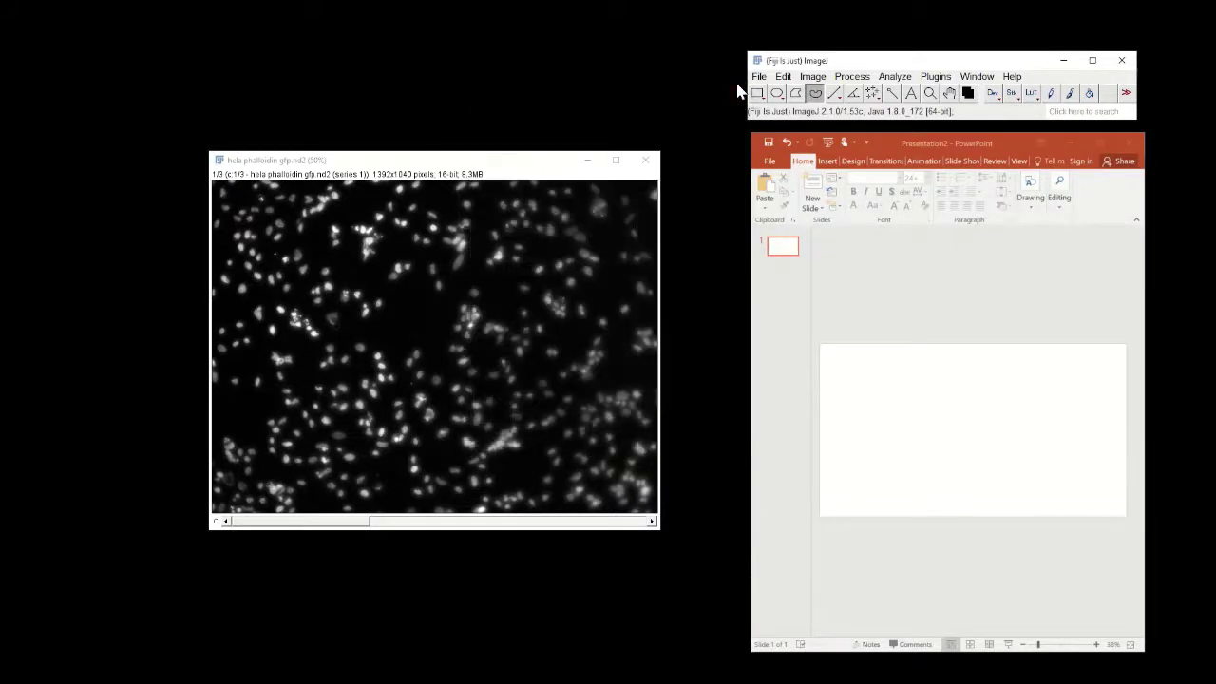
- Apply the Blue lookup table to the stack while its first channel, showing the nuclei, is displayed
click(494, 167)
drag(345, 521, 375, 521)
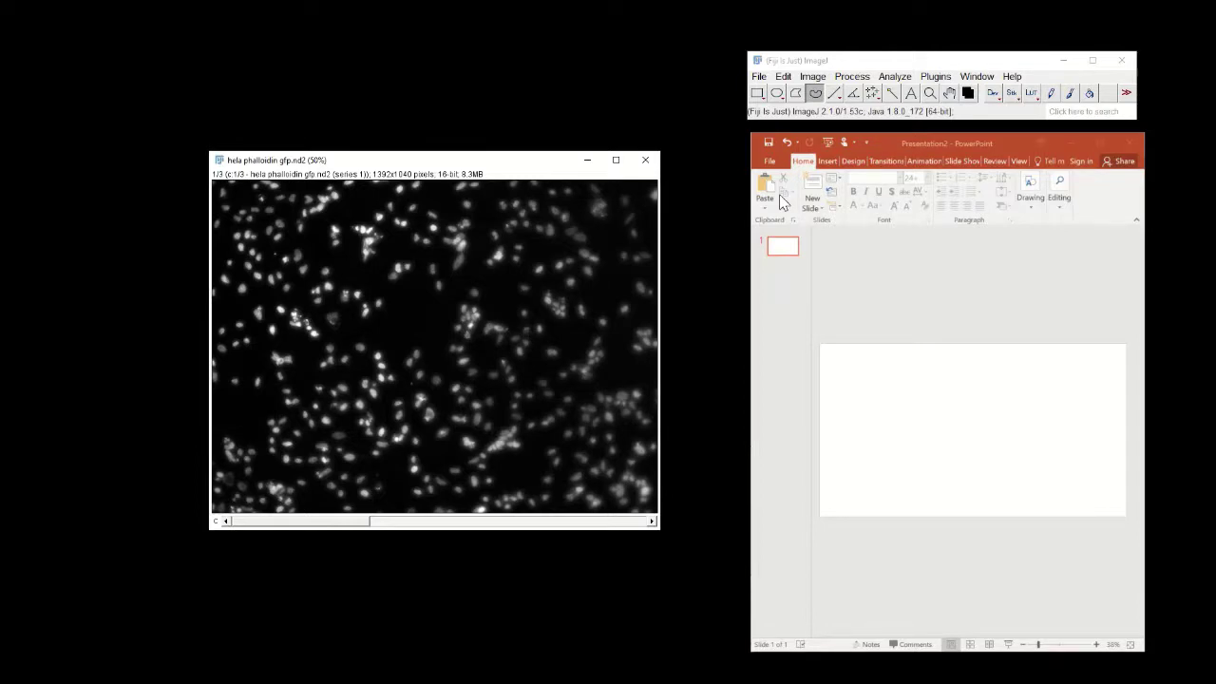
click(812, 76)
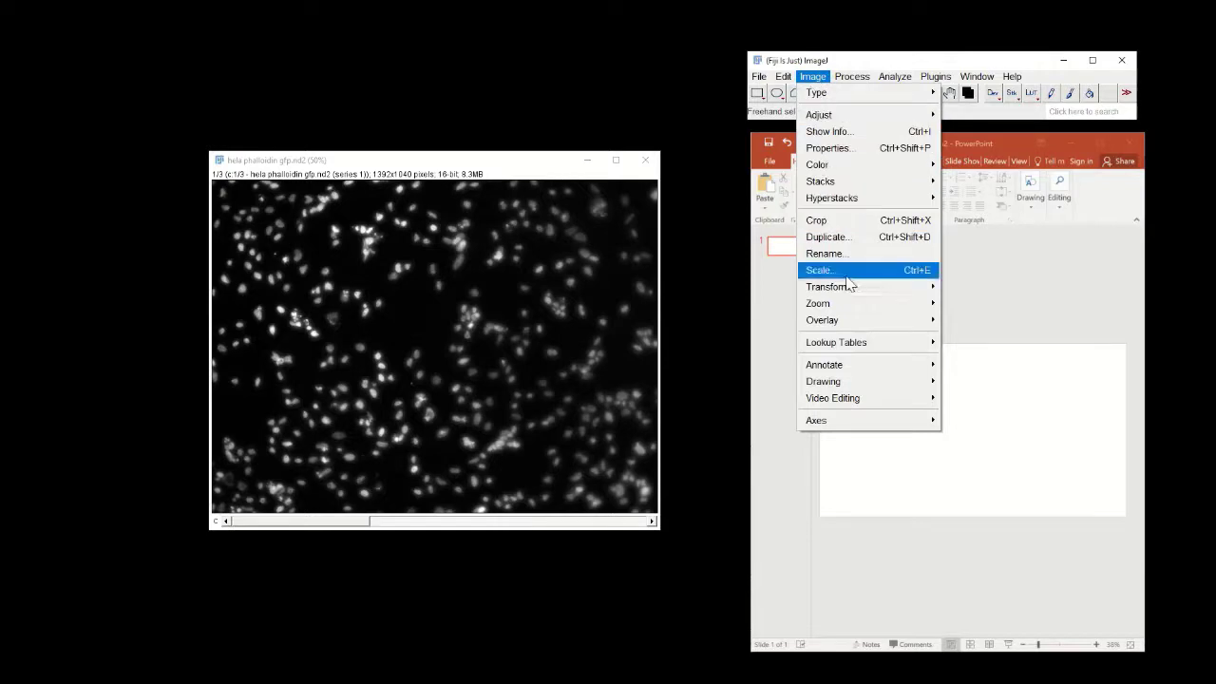
mouse_move(850, 344)
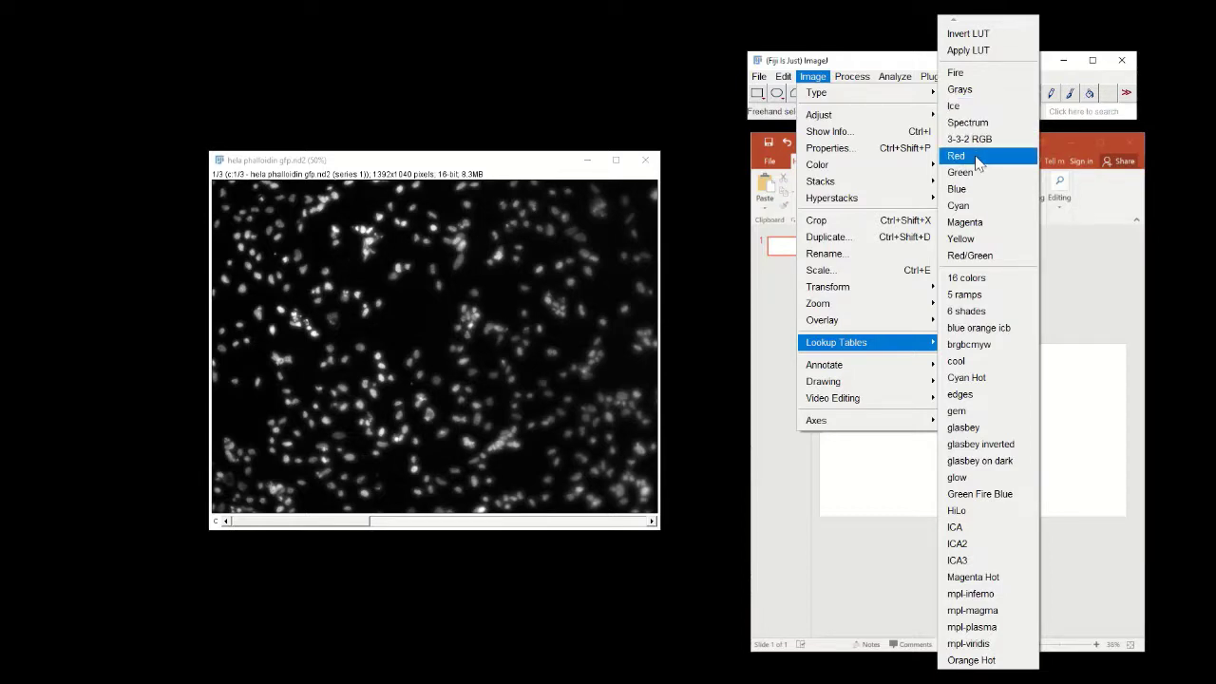
click(976, 191)
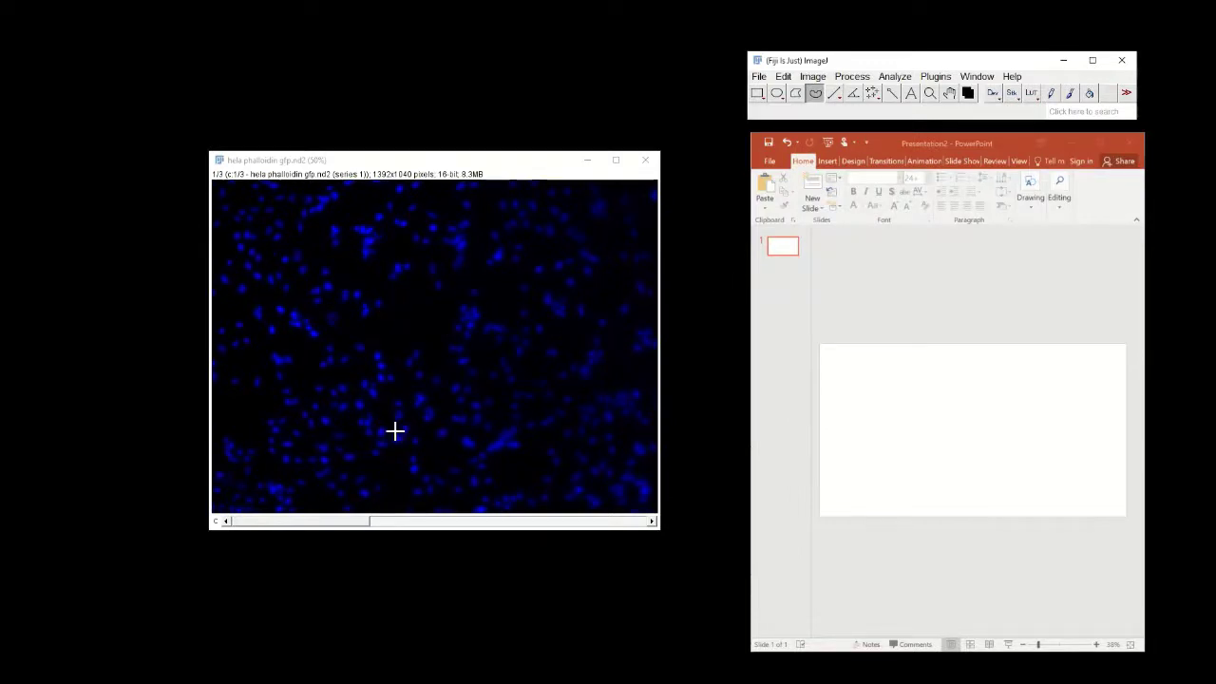
- Go to the second channel of the stack and apply the Green lookup table to it
drag(342, 530, 456, 532)
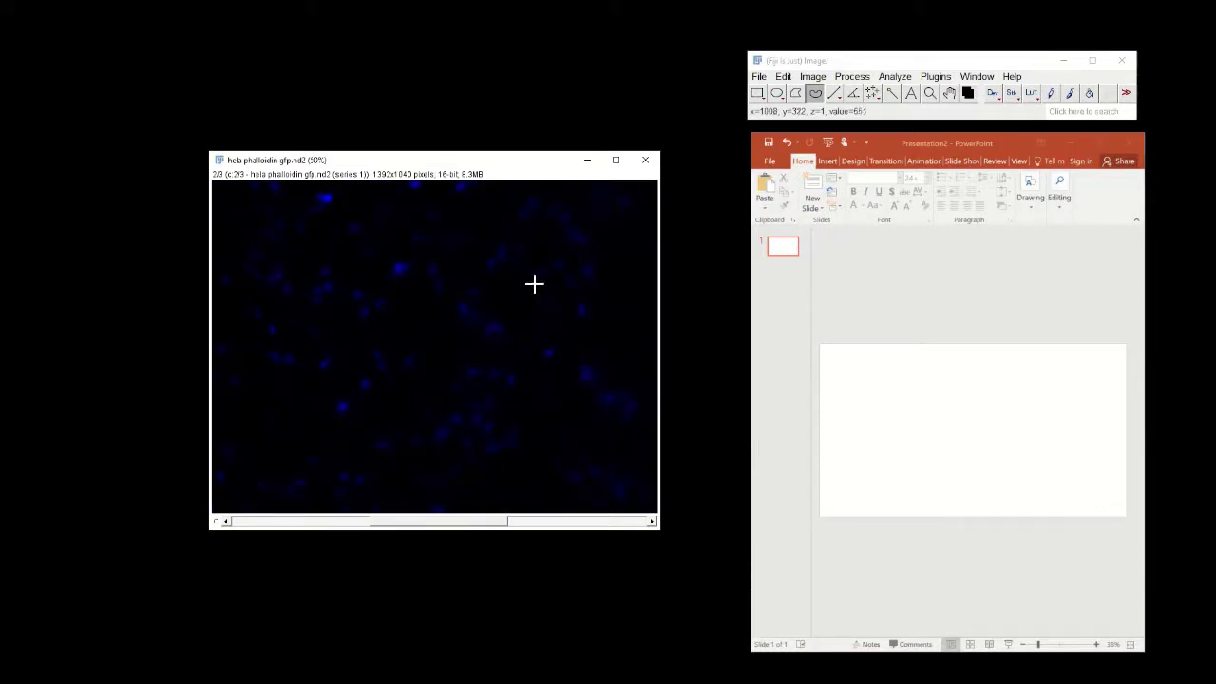
click(812, 76)
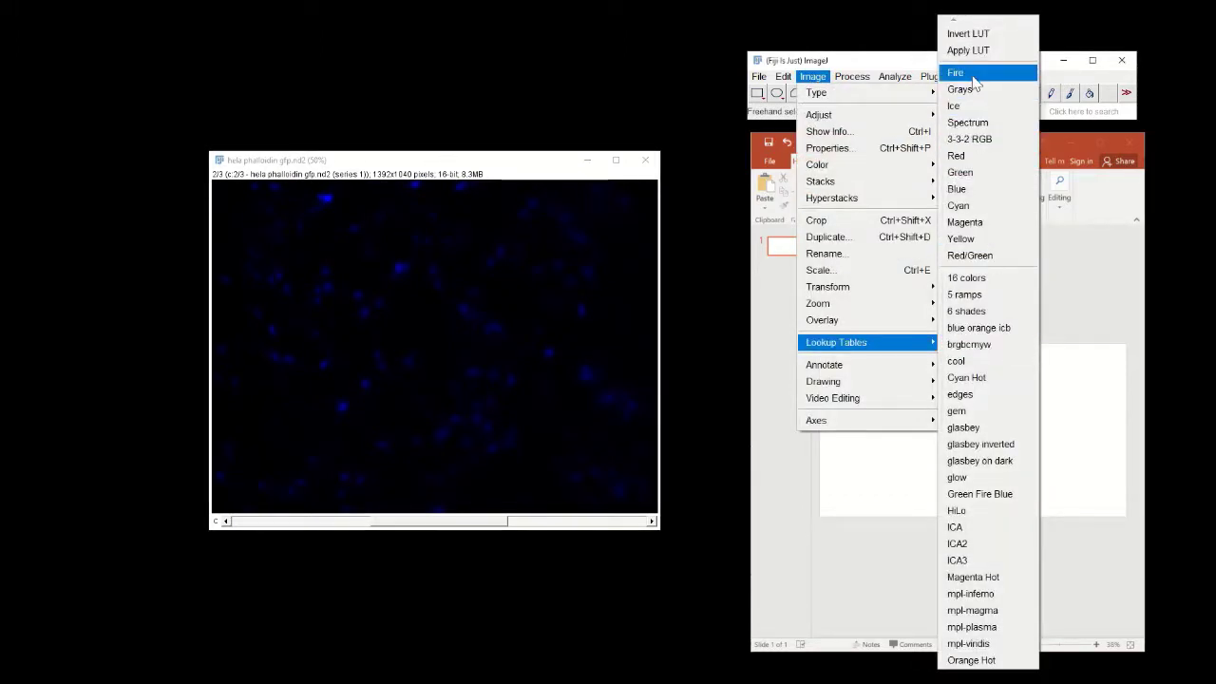
click(961, 172)
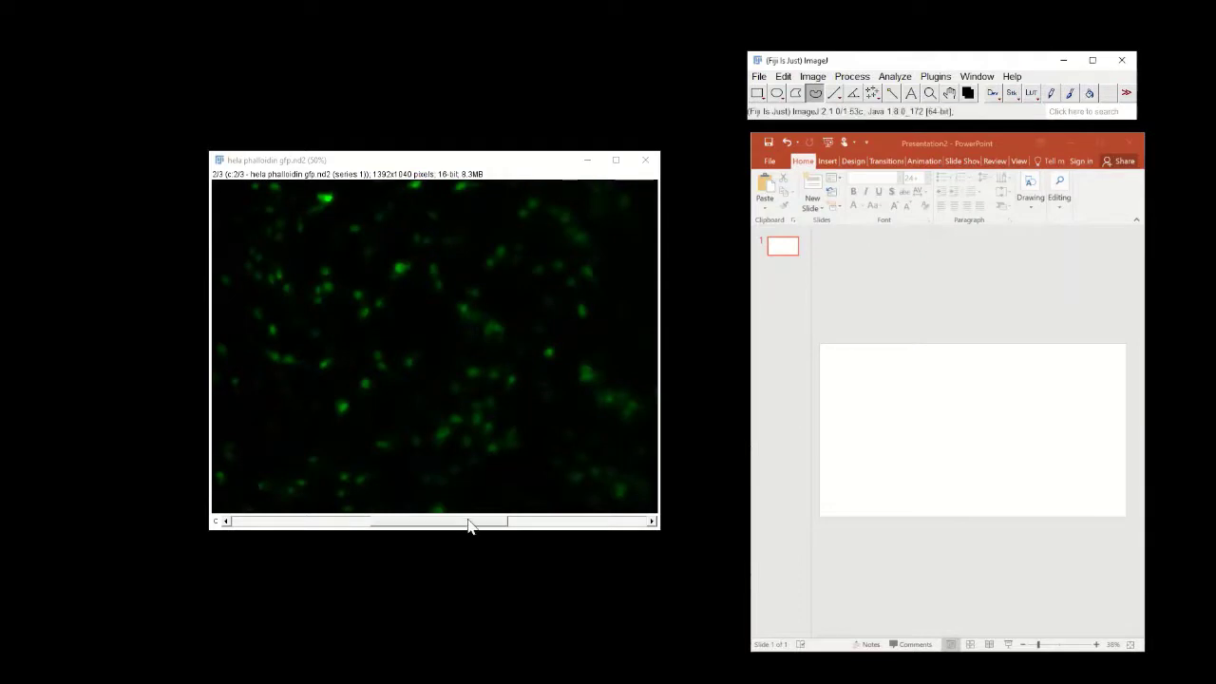
- Go to the third channel of the stack and apply the Red lookup table to it
drag(468, 525, 605, 532)
click(813, 76)
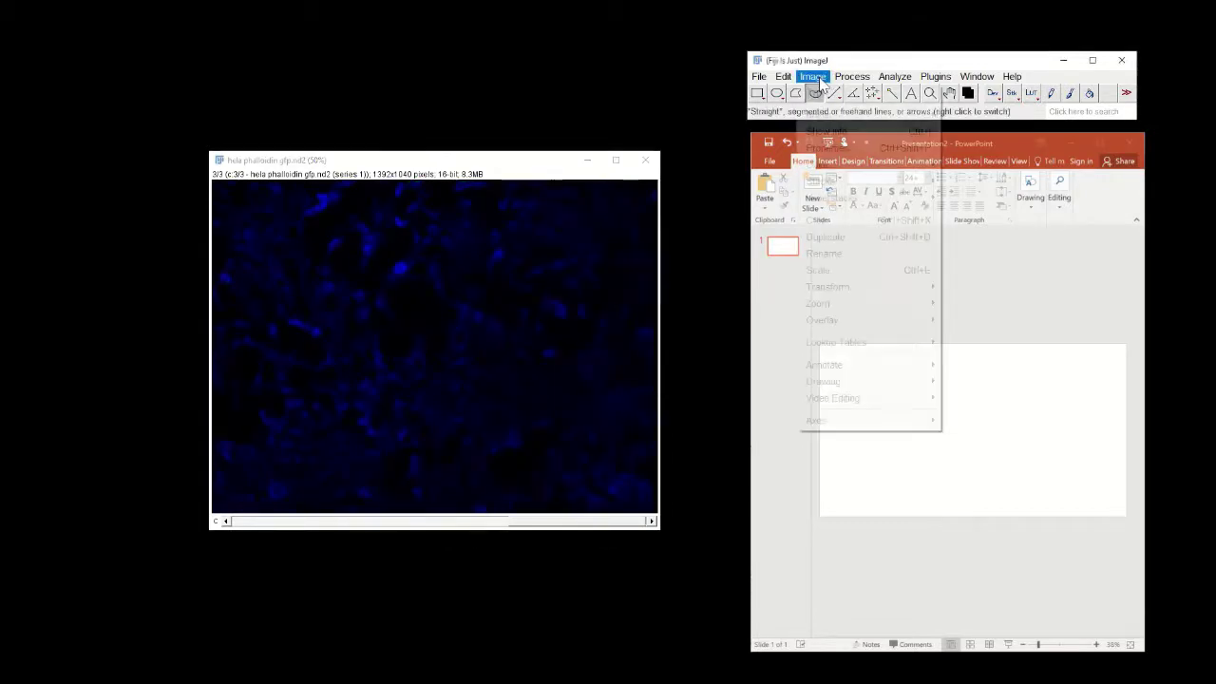
mouse_move(883, 349)
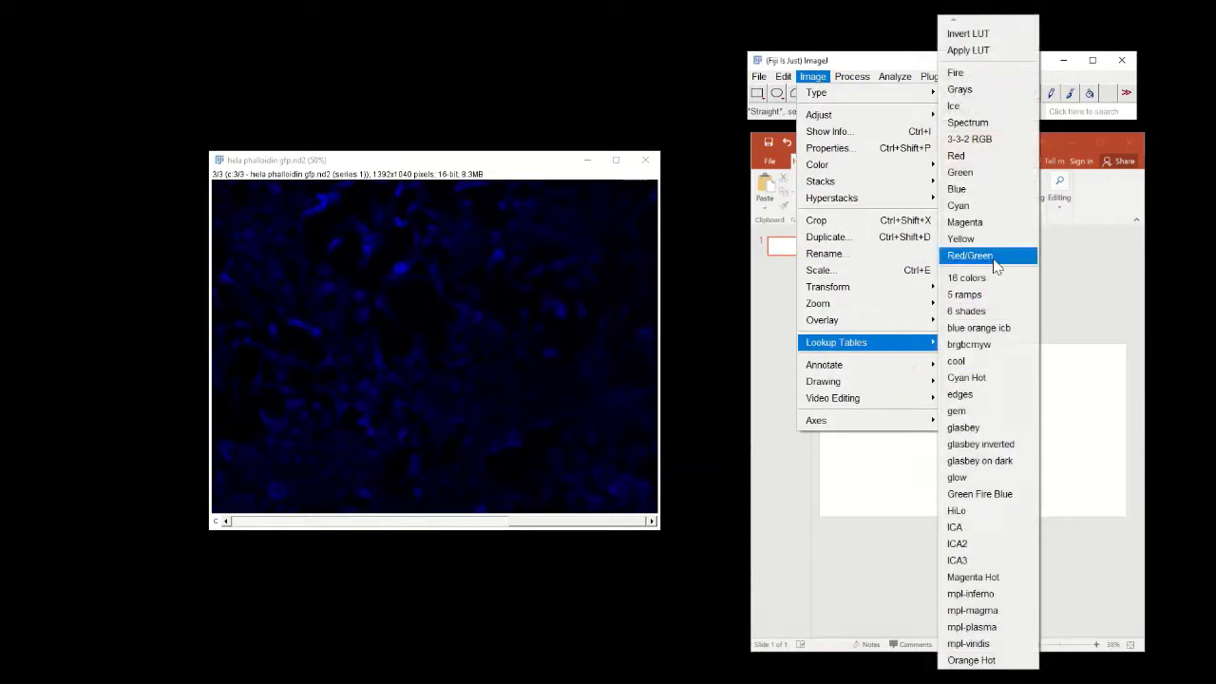
click(983, 157)
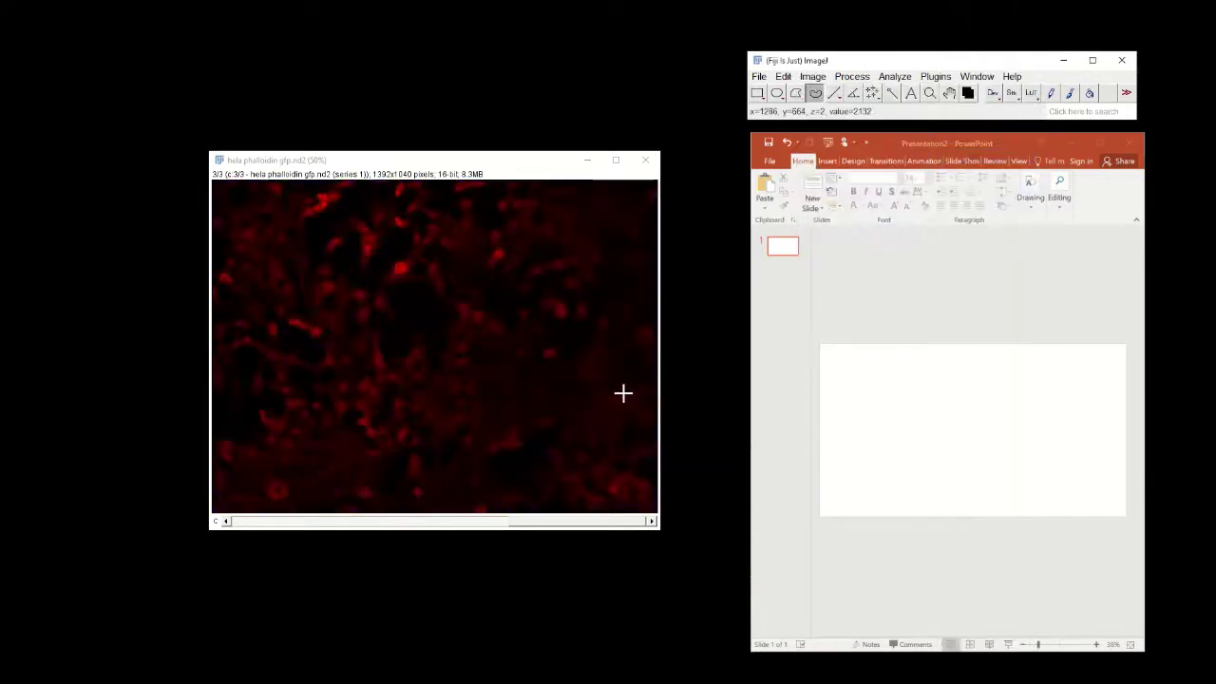
- Return the stack to its first channel and split the channels into separate images
click(577, 525)
mouse_move(576, 525)
mouse_down()
mouse_move(320, 523)
mouse_move(294, 538)
mouse_move(561, 523)
mouse_up()
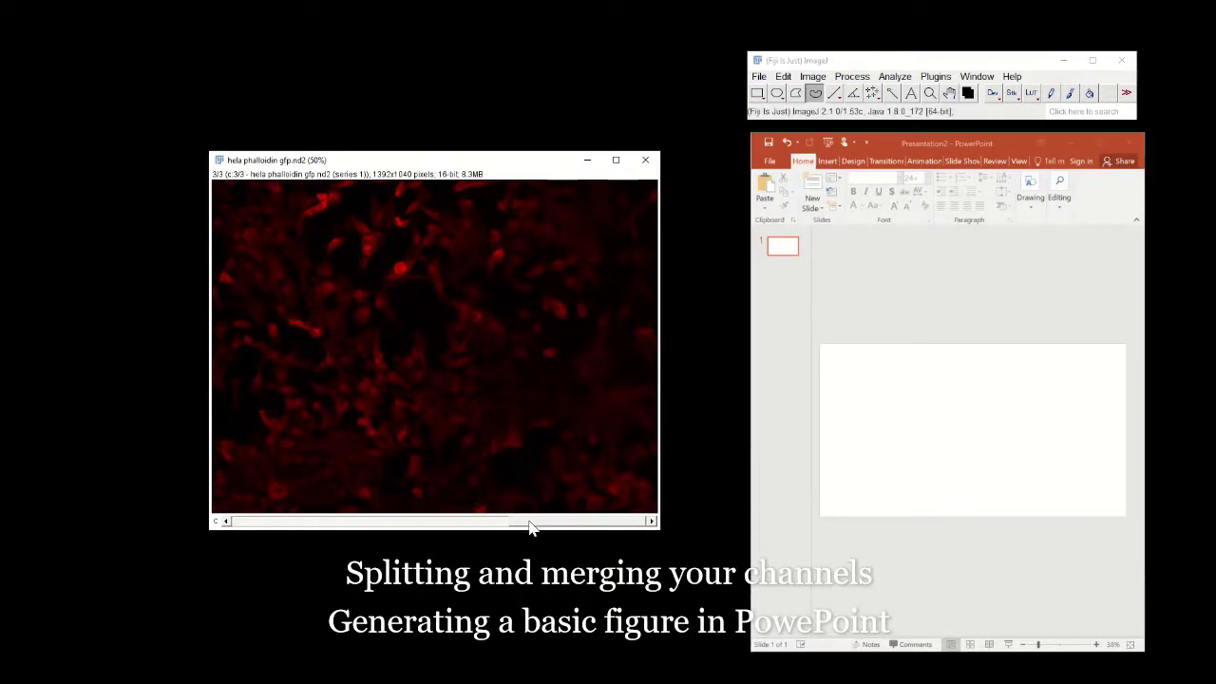
drag(530, 529, 249, 522)
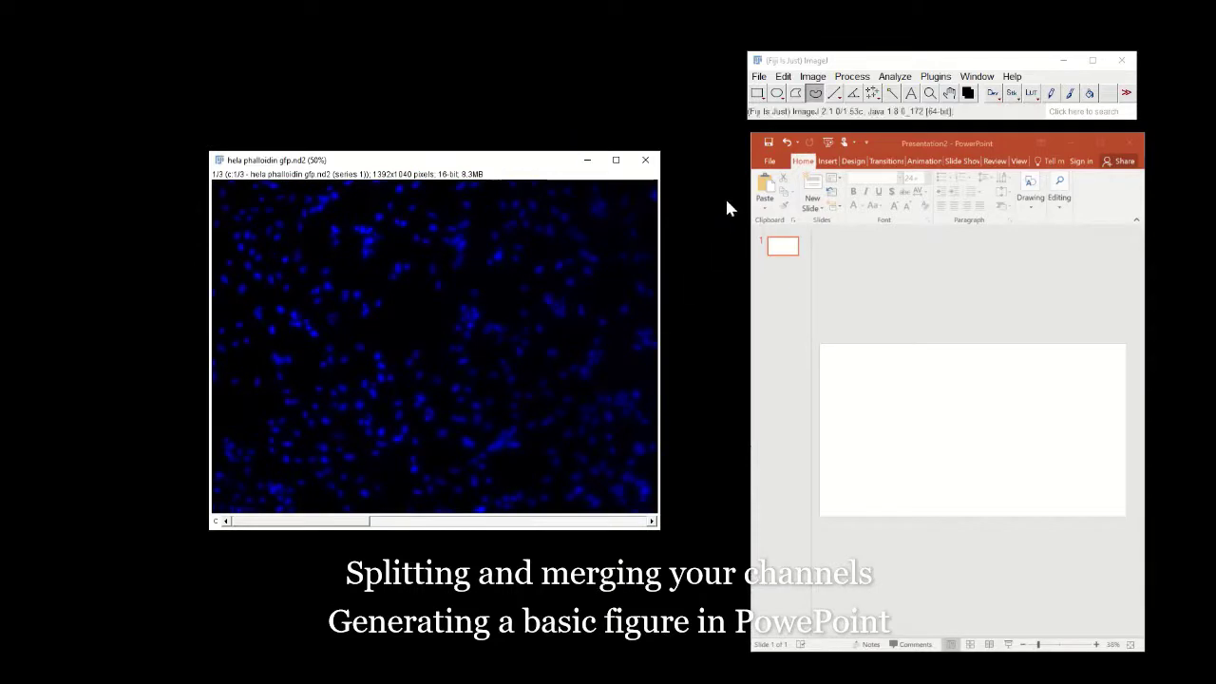
click(812, 77)
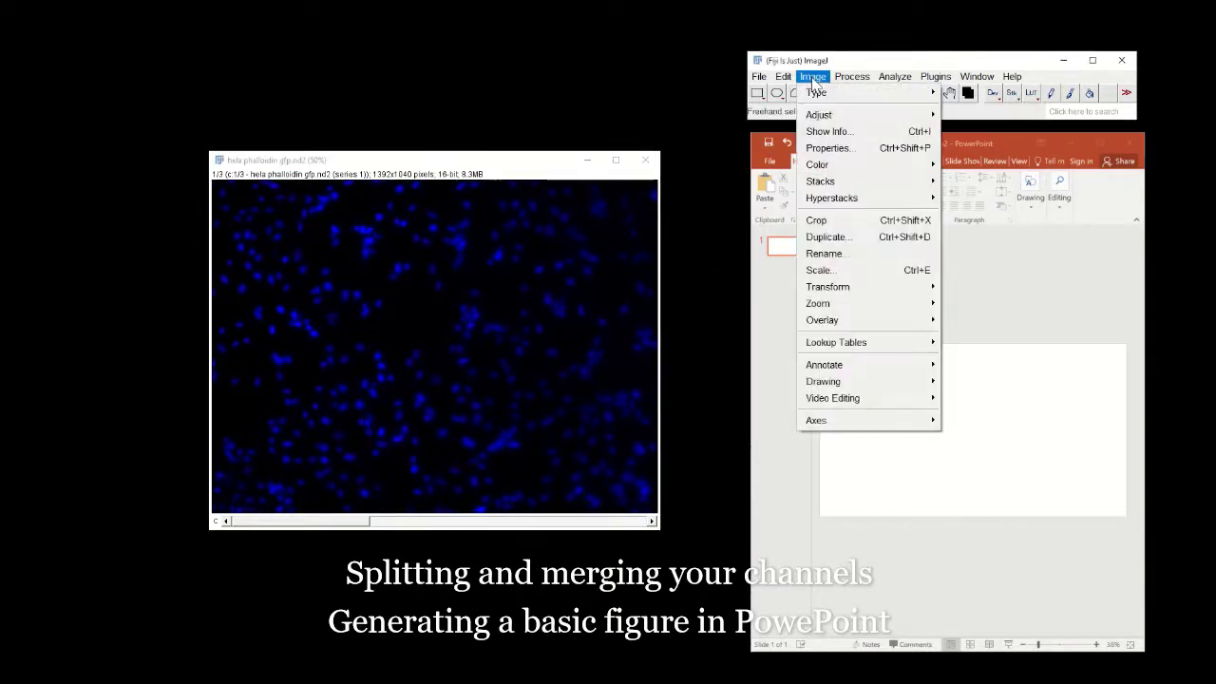
mouse_move(840, 169)
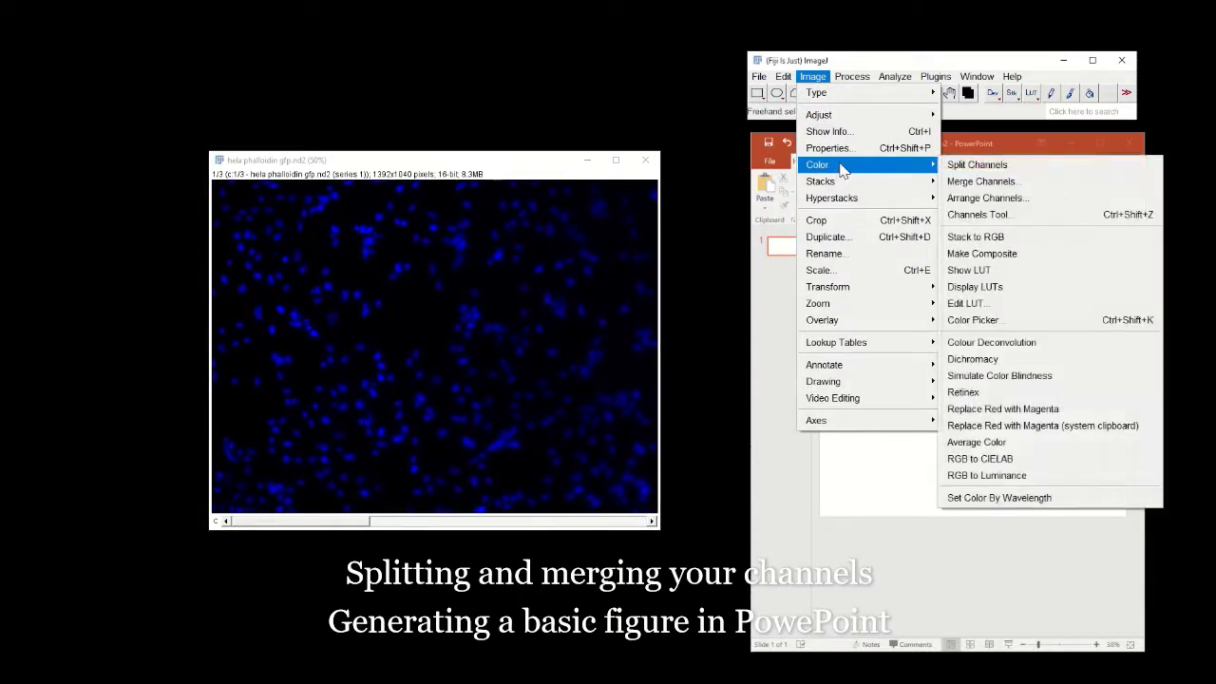
click(964, 165)
- Arrange the C1, C2 and C3 channel windows in a cascade so each title and part of each image is visible
drag(583, 168, 731, 109)
drag(326, 160, 411, 102)
click(256, 163)
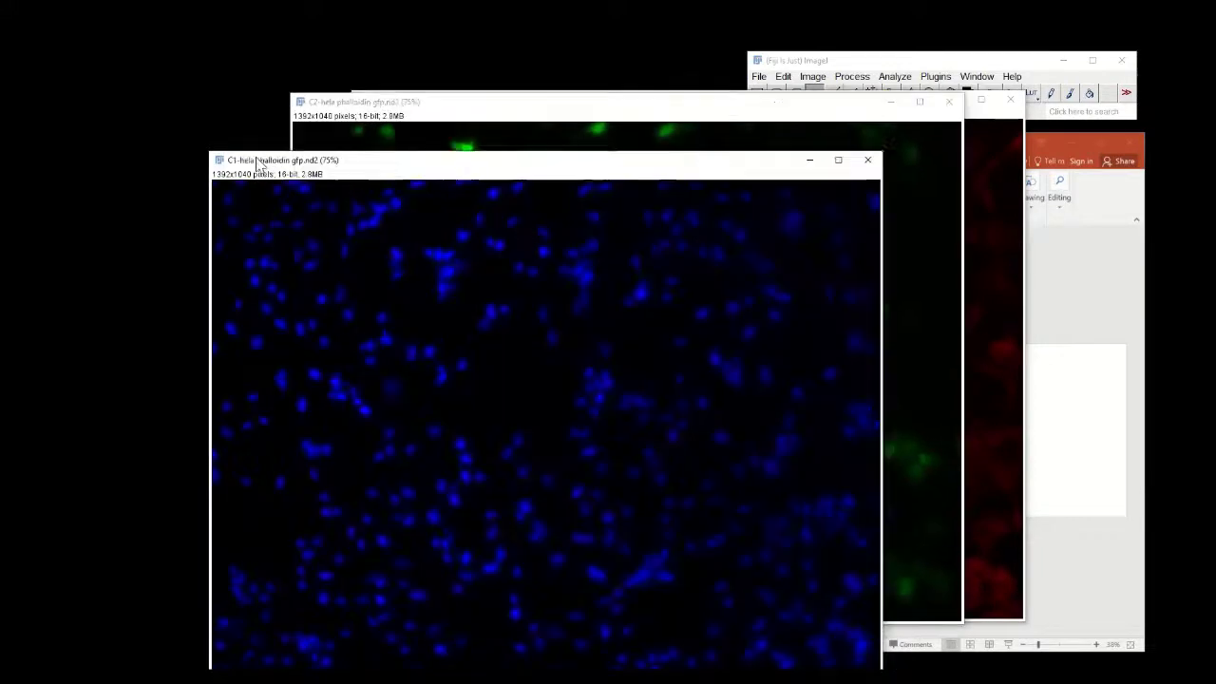
drag(256, 164, 162, 126)
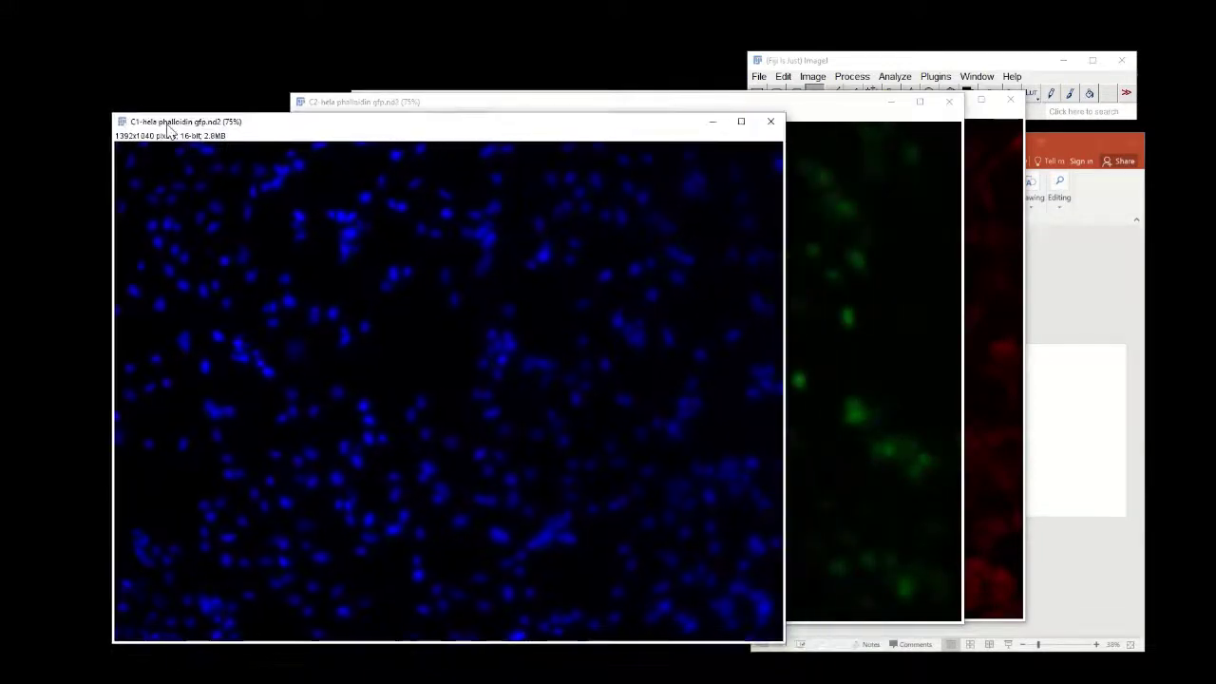
click(984, 119)
drag(895, 101, 930, 84)
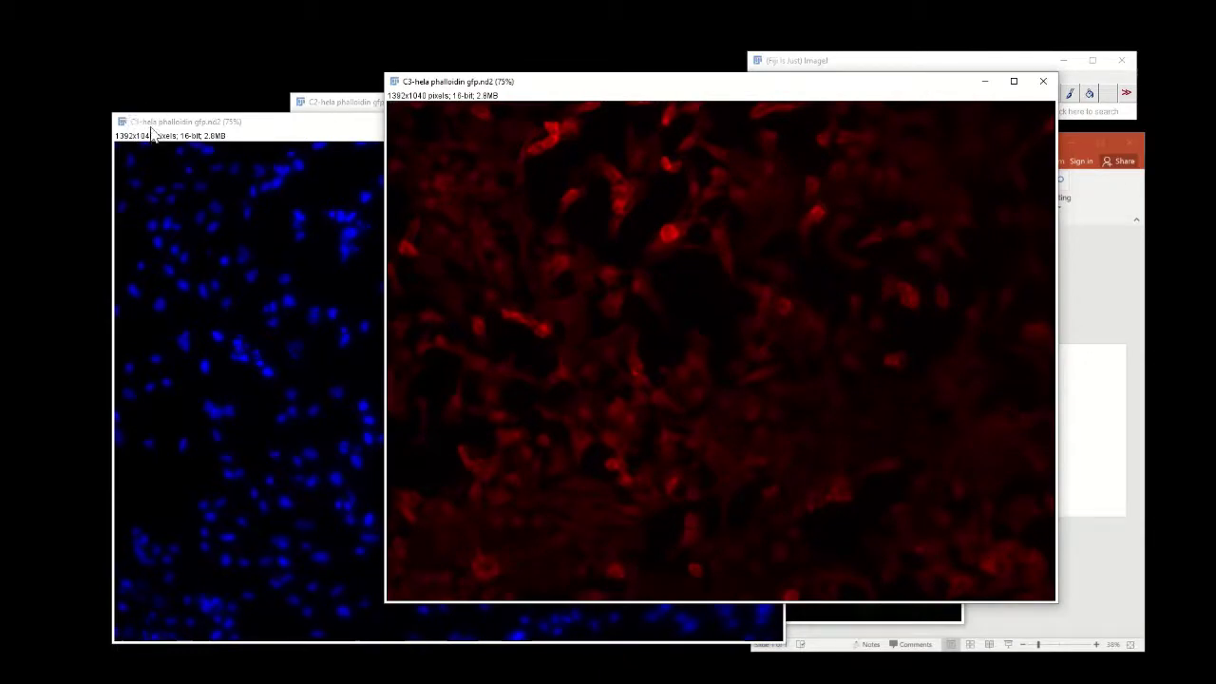
click(334, 107)
click(446, 84)
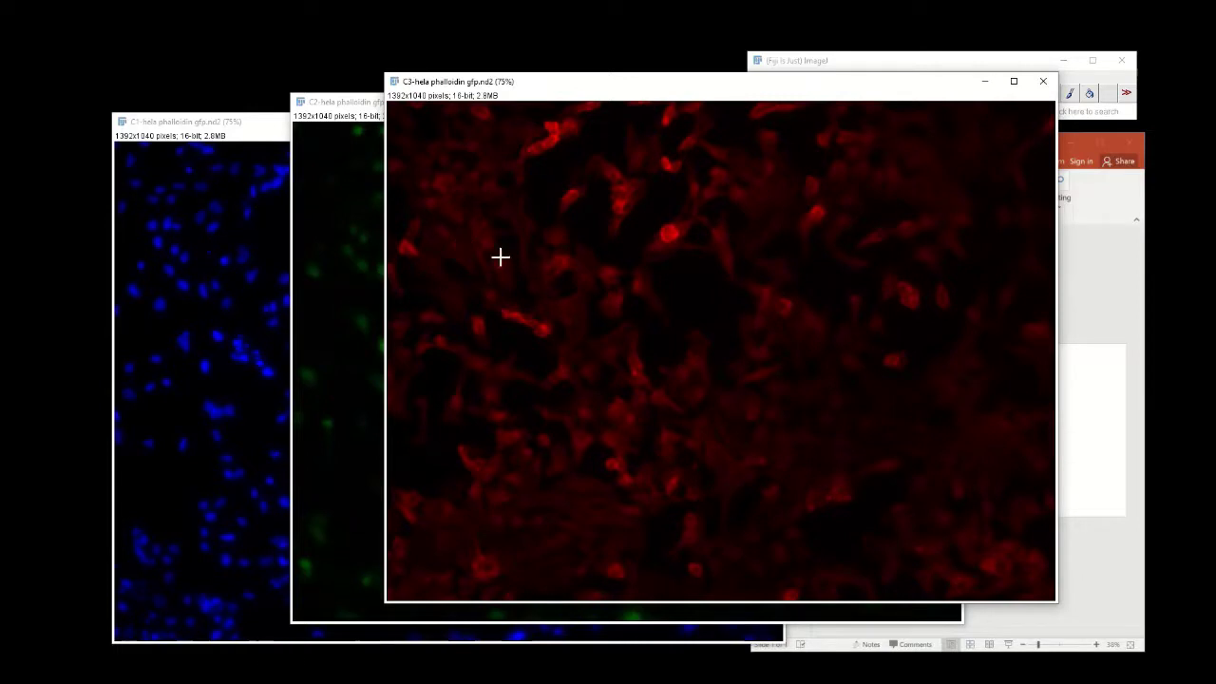
- Set up a channel merge with the C3 image as red, the C2 image as green and the C1 image as blue
click(900, 67)
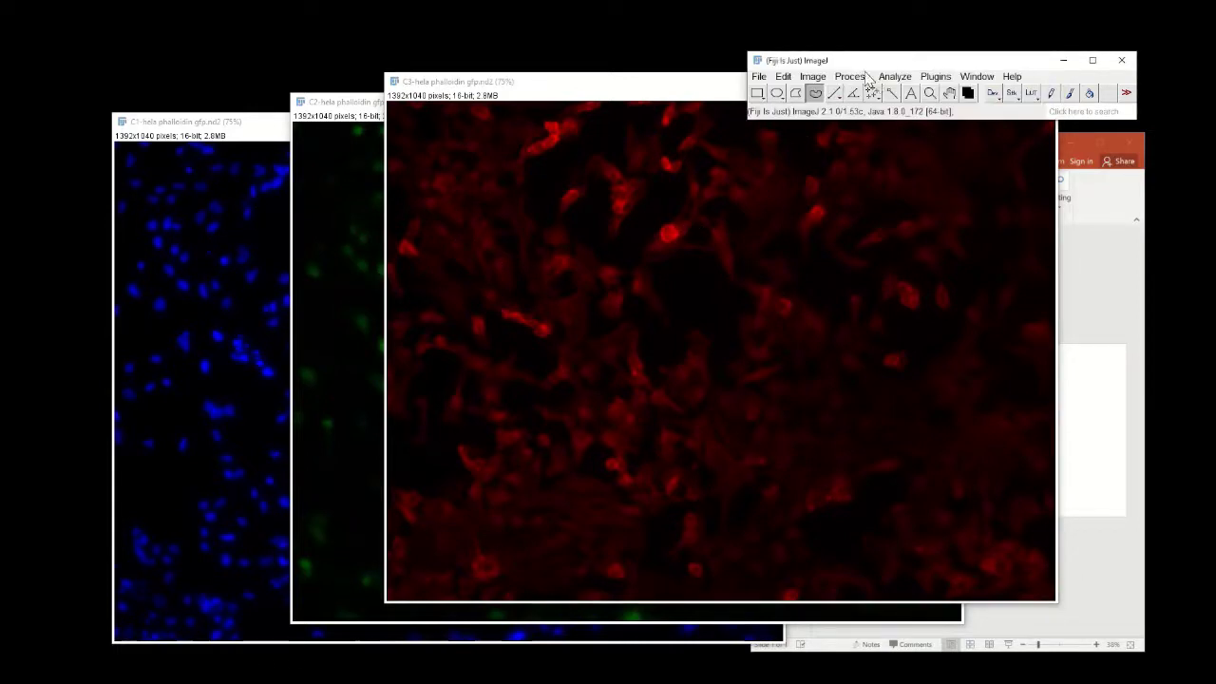
click(813, 78)
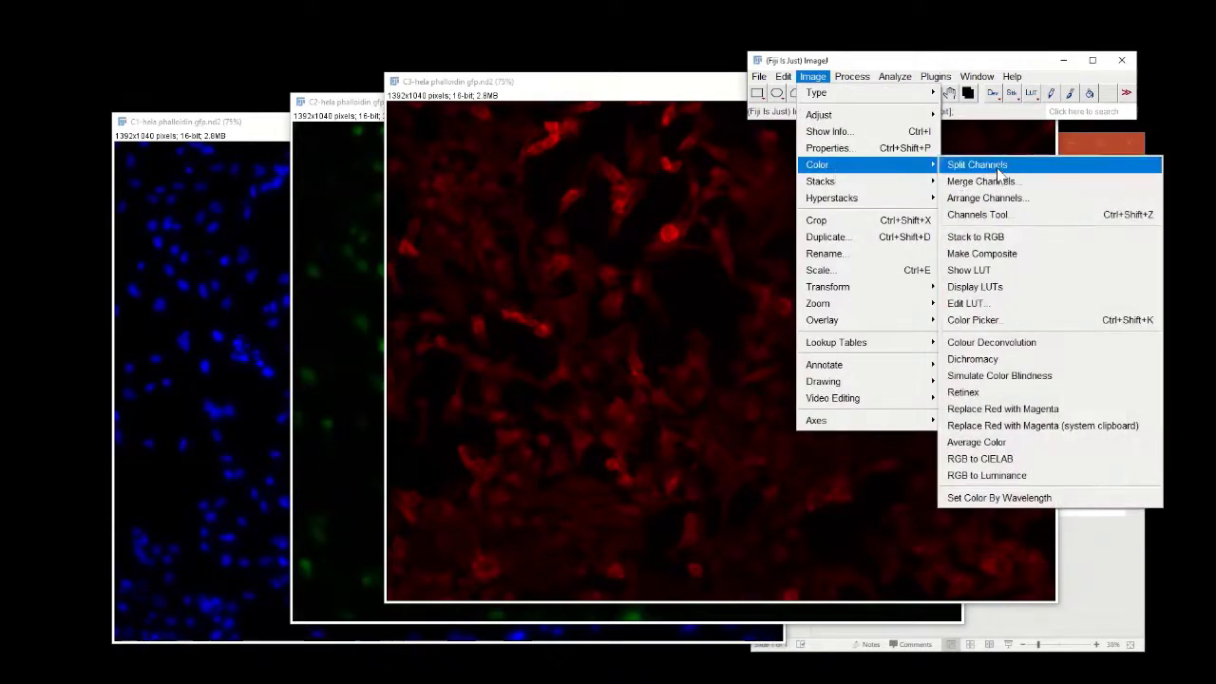
click(1002, 184)
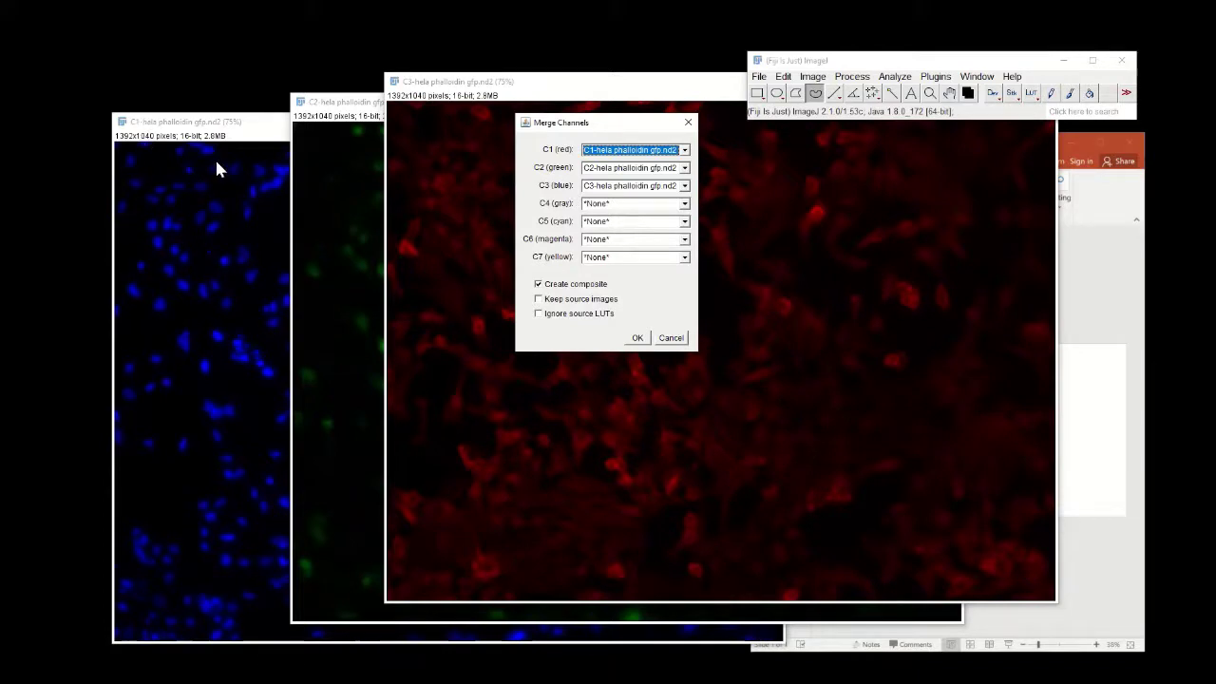
click(602, 186)
click(609, 200)
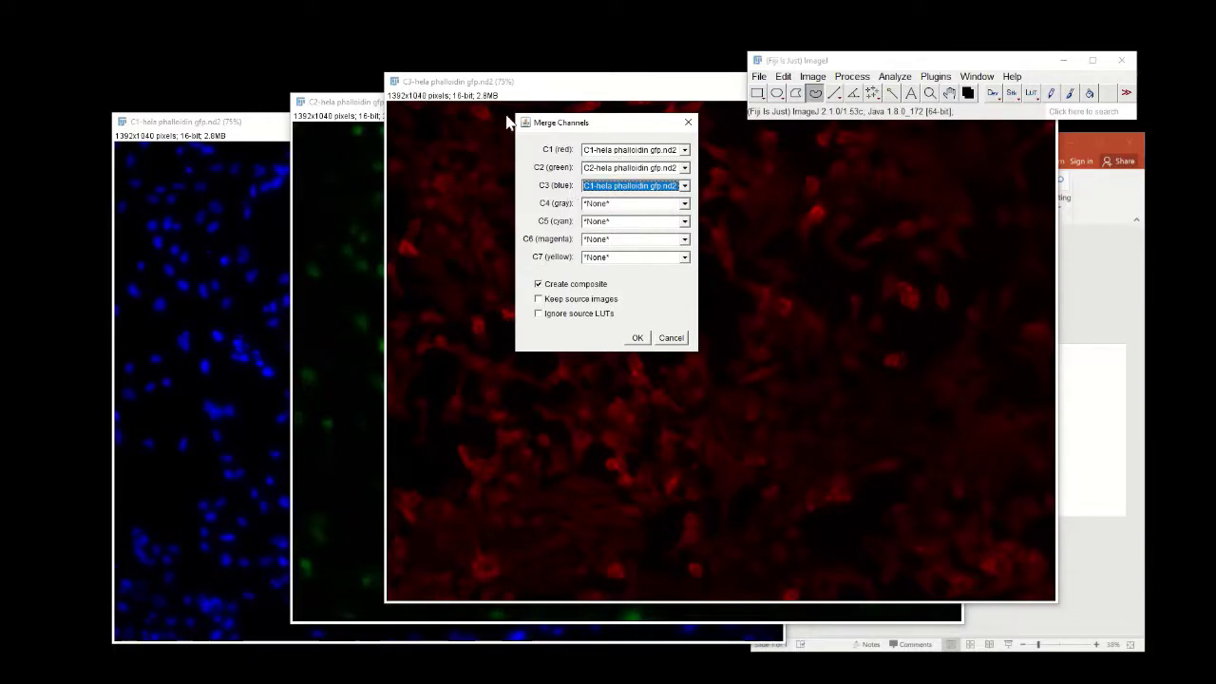
click(618, 150)
click(617, 181)
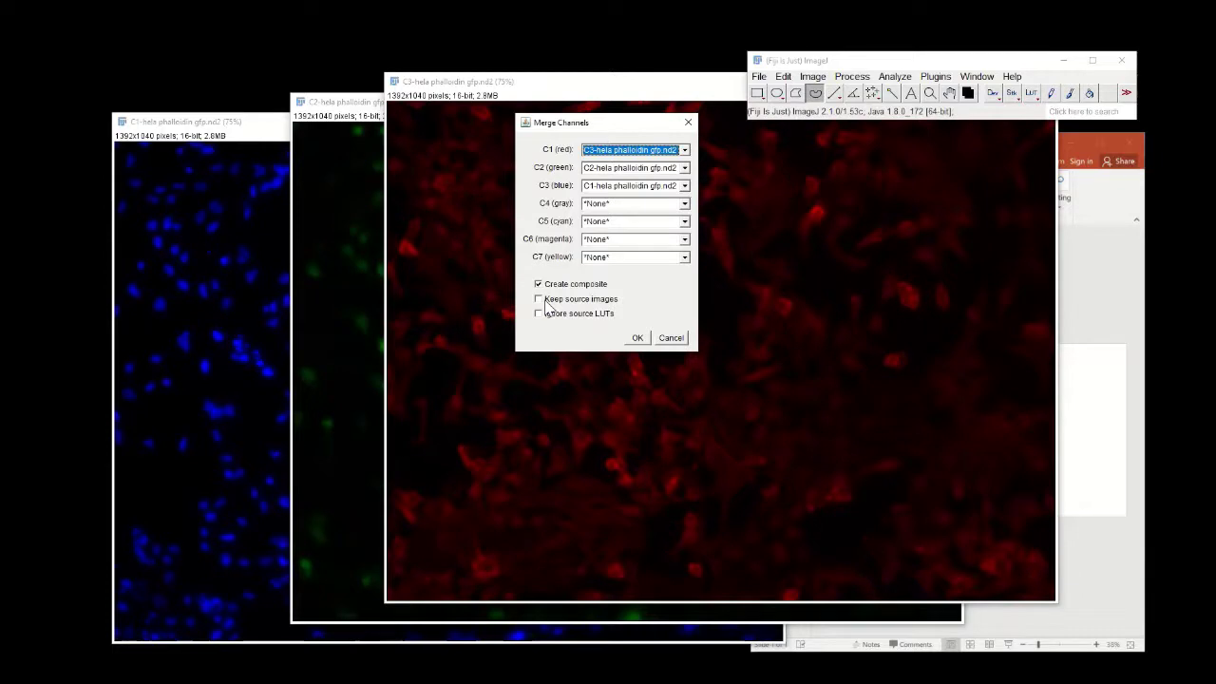
- Merge the channels into a composite with source LUTs ignored and reposition its window so the channel slider is accessible
click(598, 320)
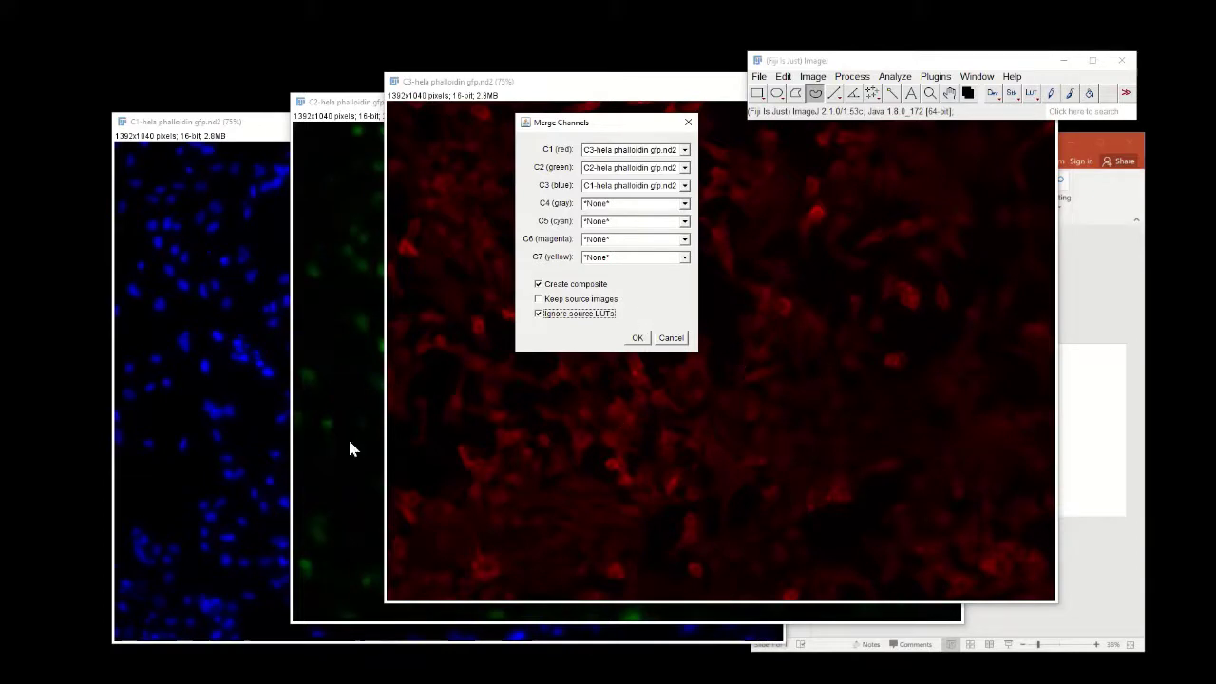
click(639, 338)
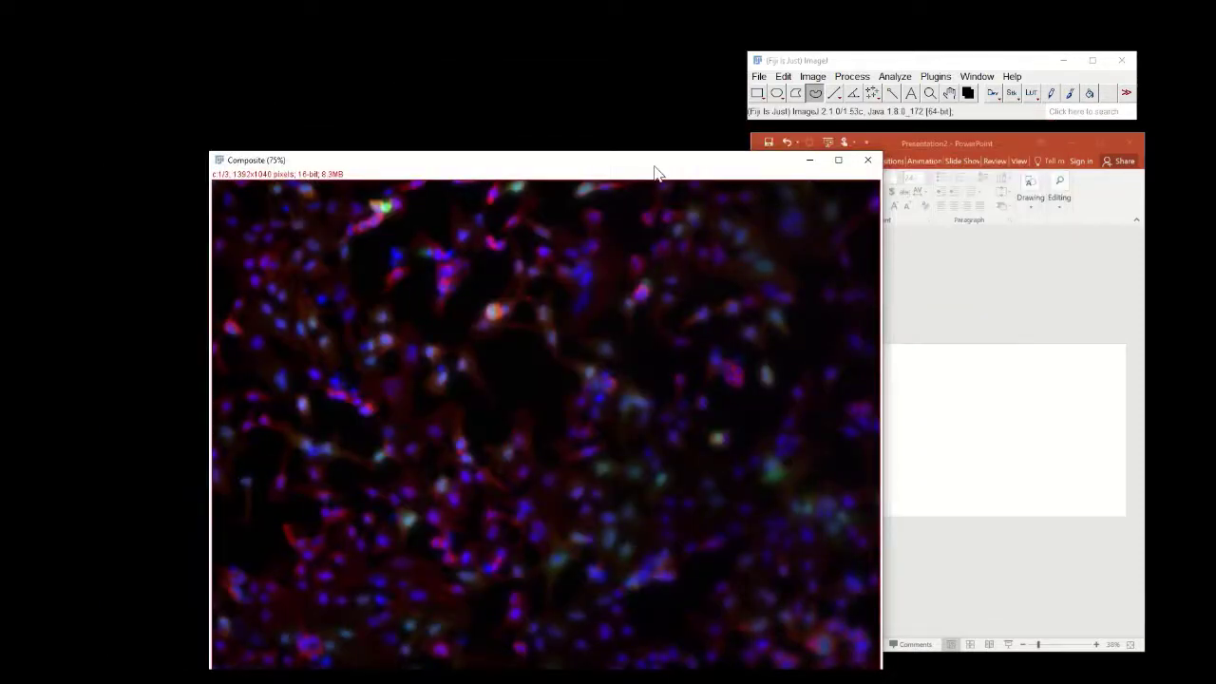
drag(653, 171, 609, 101)
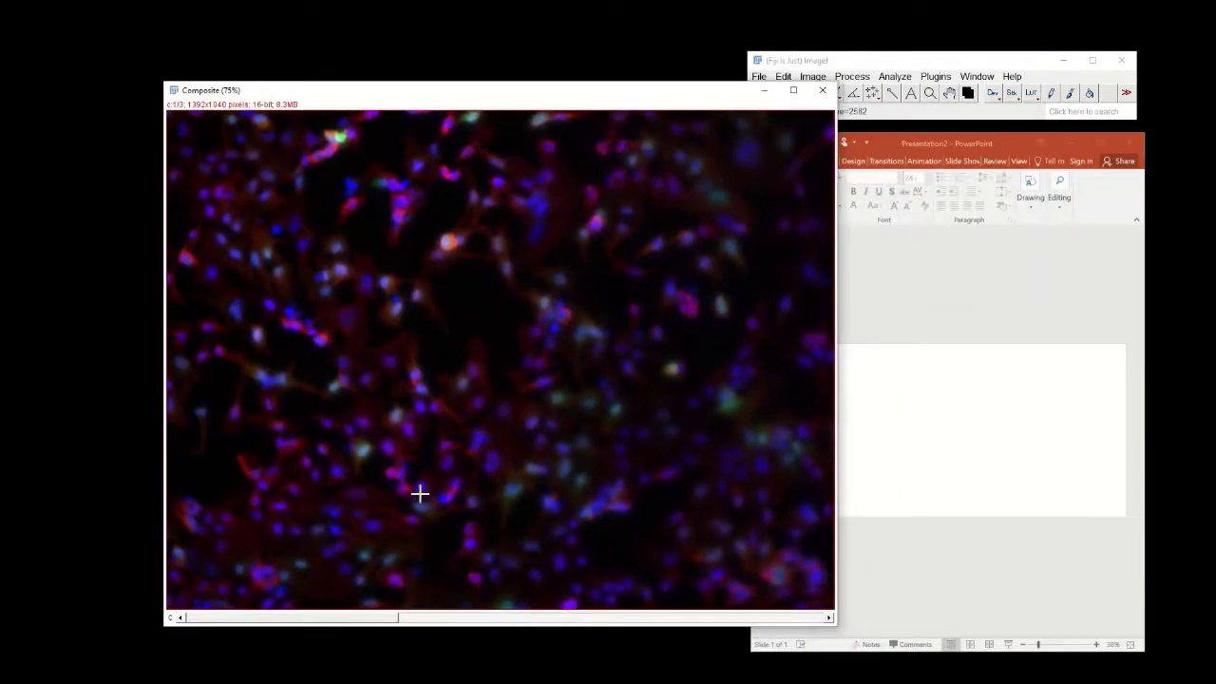
- Save the merged composite with its first channel active as a JPEG, and close its window
click(415, 617)
drag(428, 618, 231, 596)
click(823, 60)
click(759, 76)
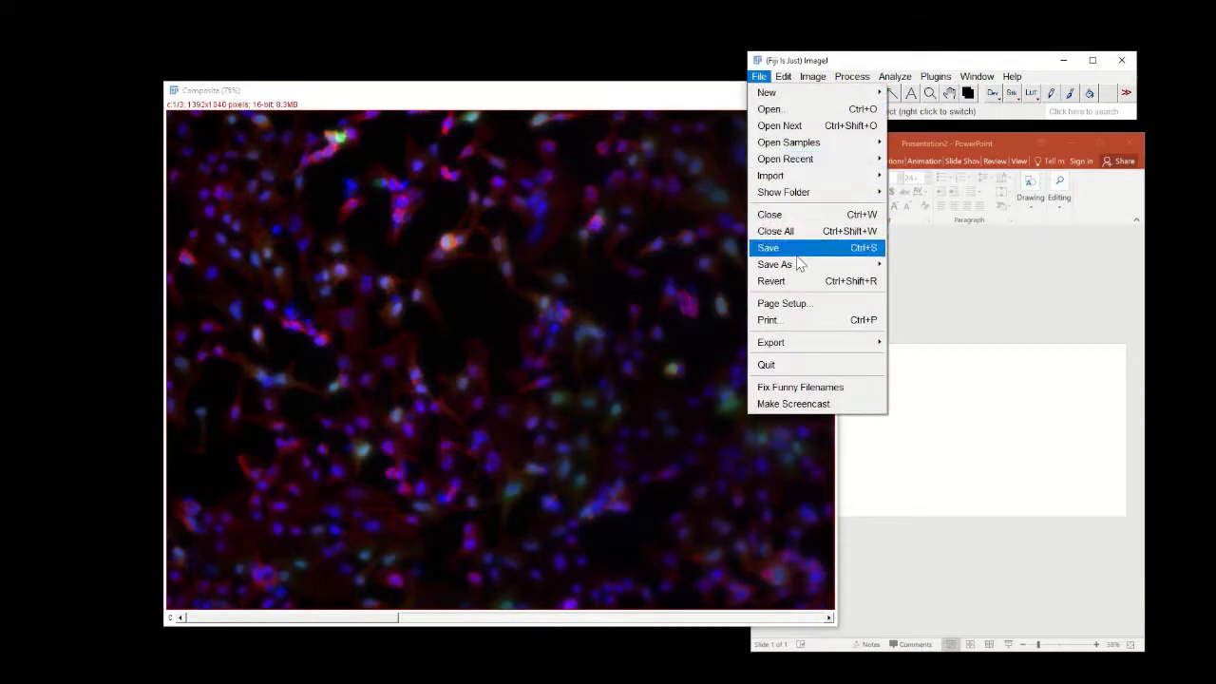
mouse_move(800, 264)
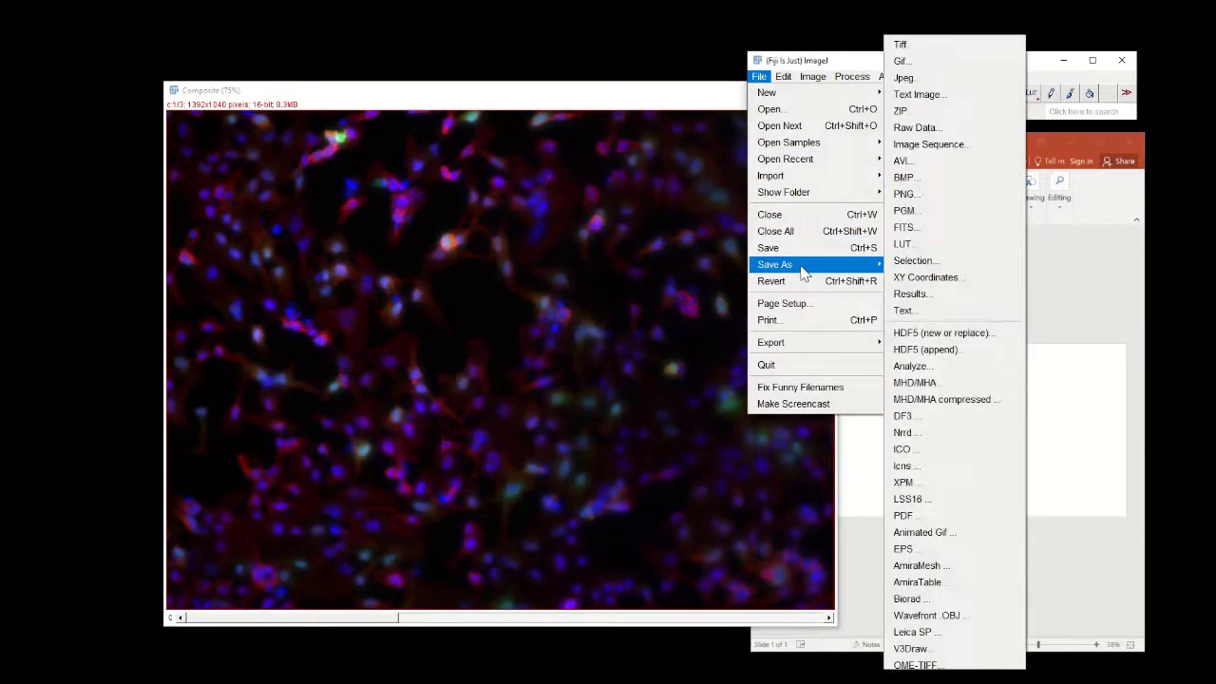
click(904, 78)
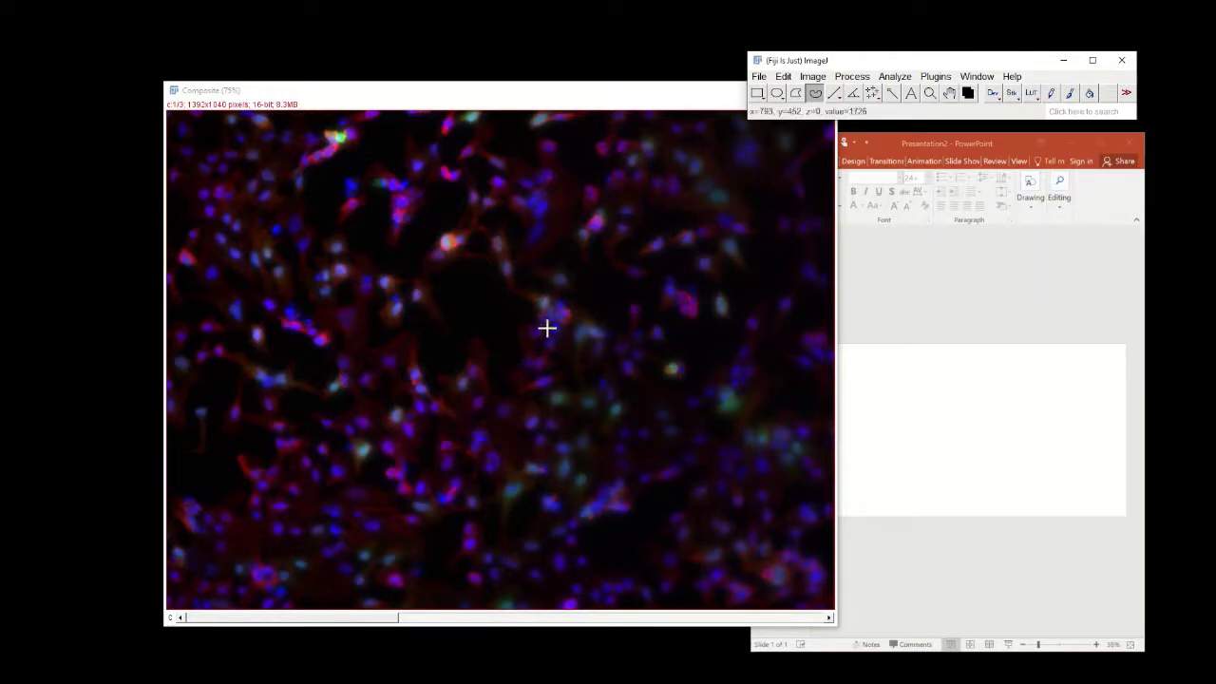
click(615, 100)
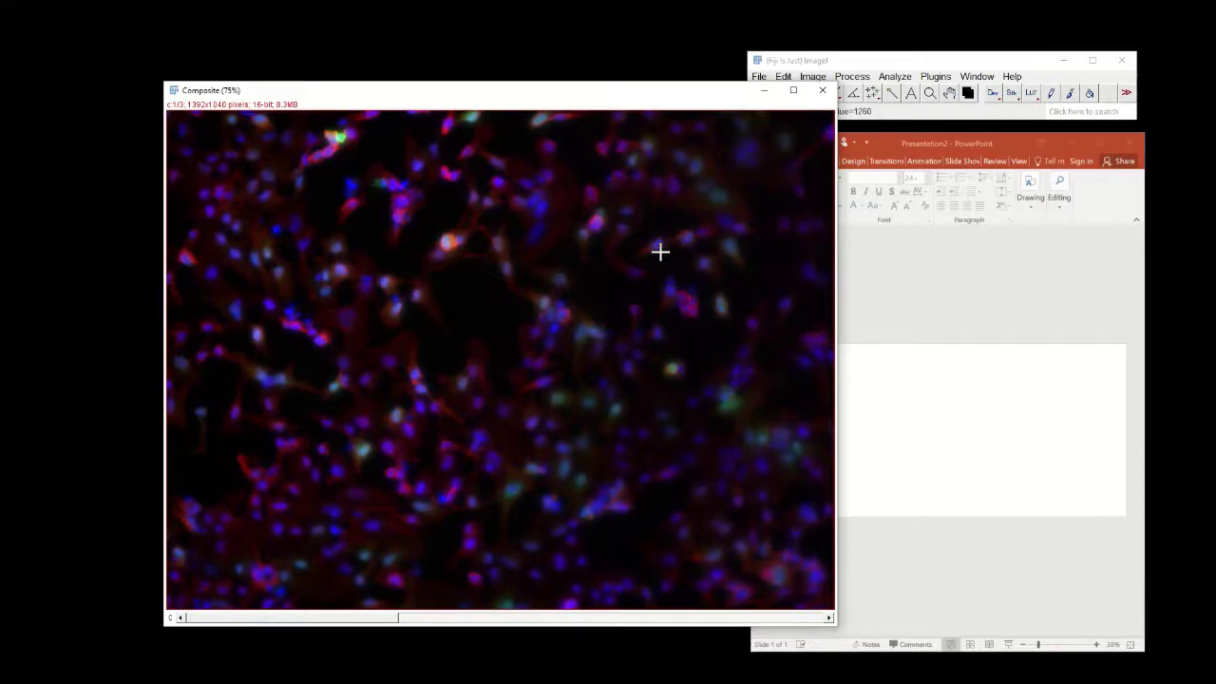
click(823, 93)
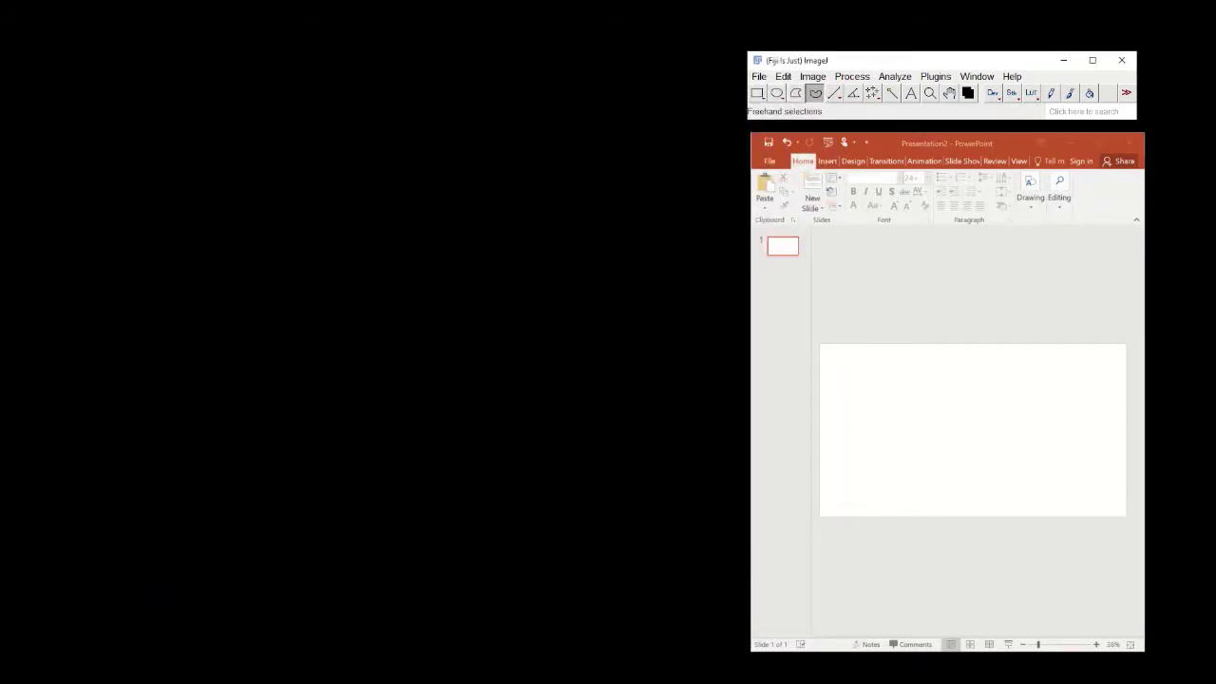
- Import hela phalloidin gfp.nd2 into Fiji again and place its window beside the Fiji main window
drag(964, 679, 907, 97)
click(804, 412)
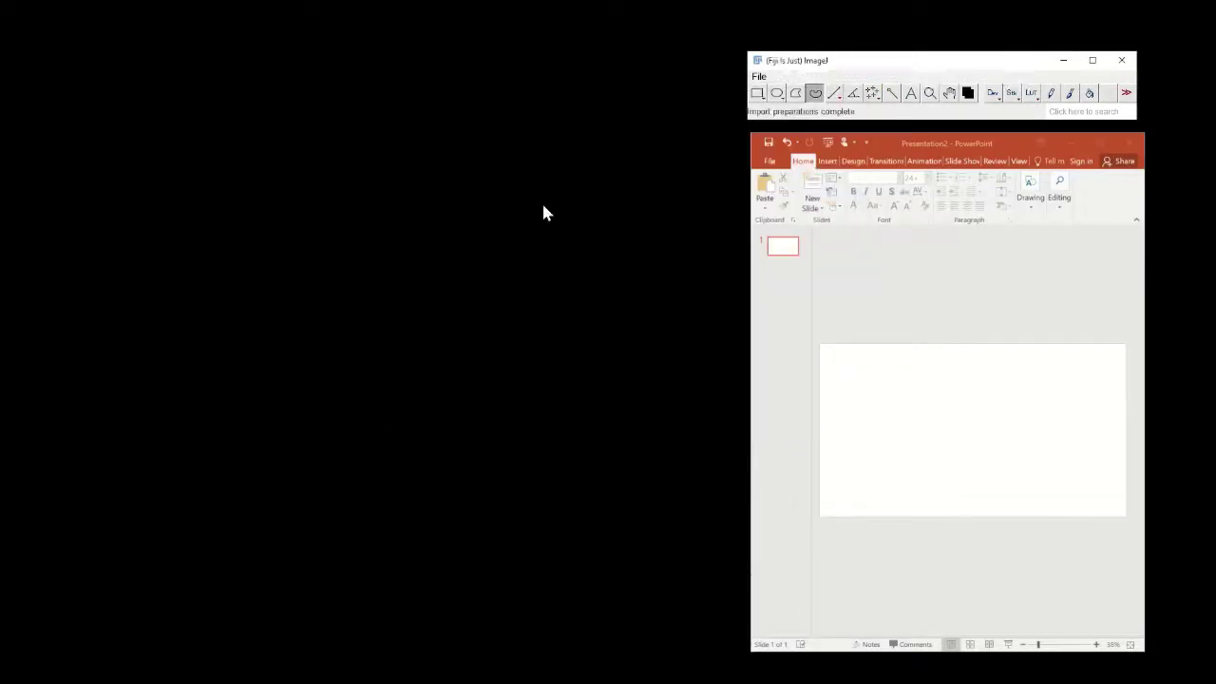
drag(636, 91, 568, 94)
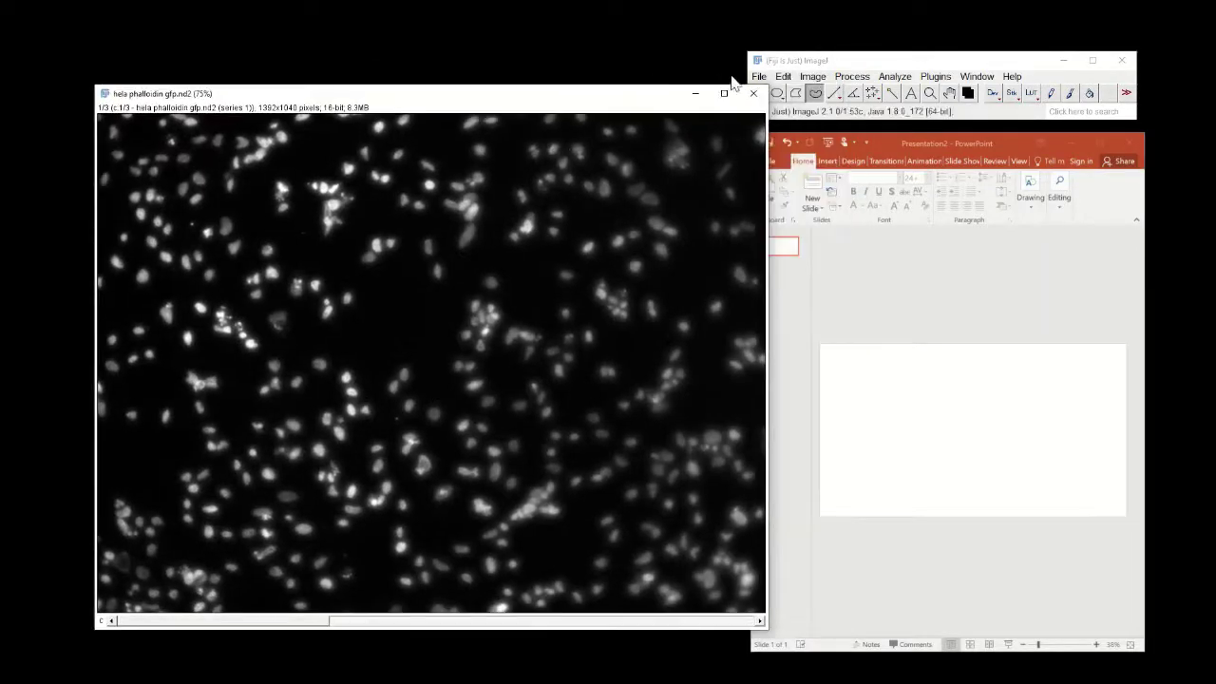
- Apply the Blue lookup table to the first channel of the reopened stack
click(812, 76)
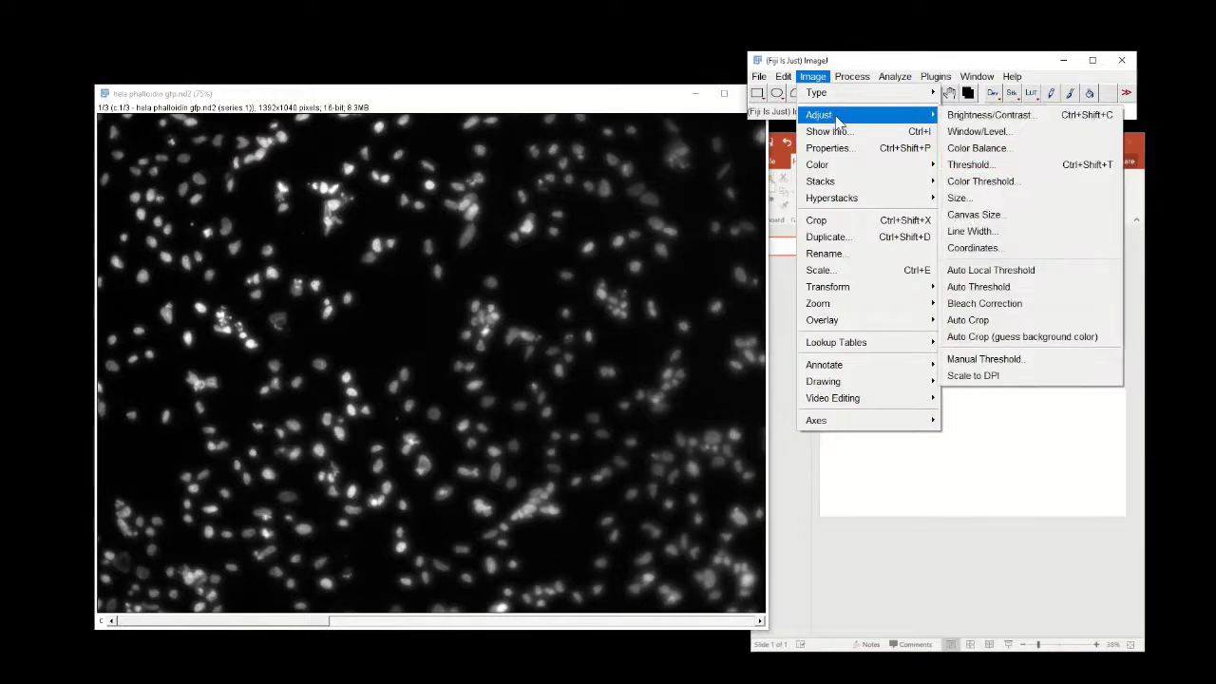
click(643, 116)
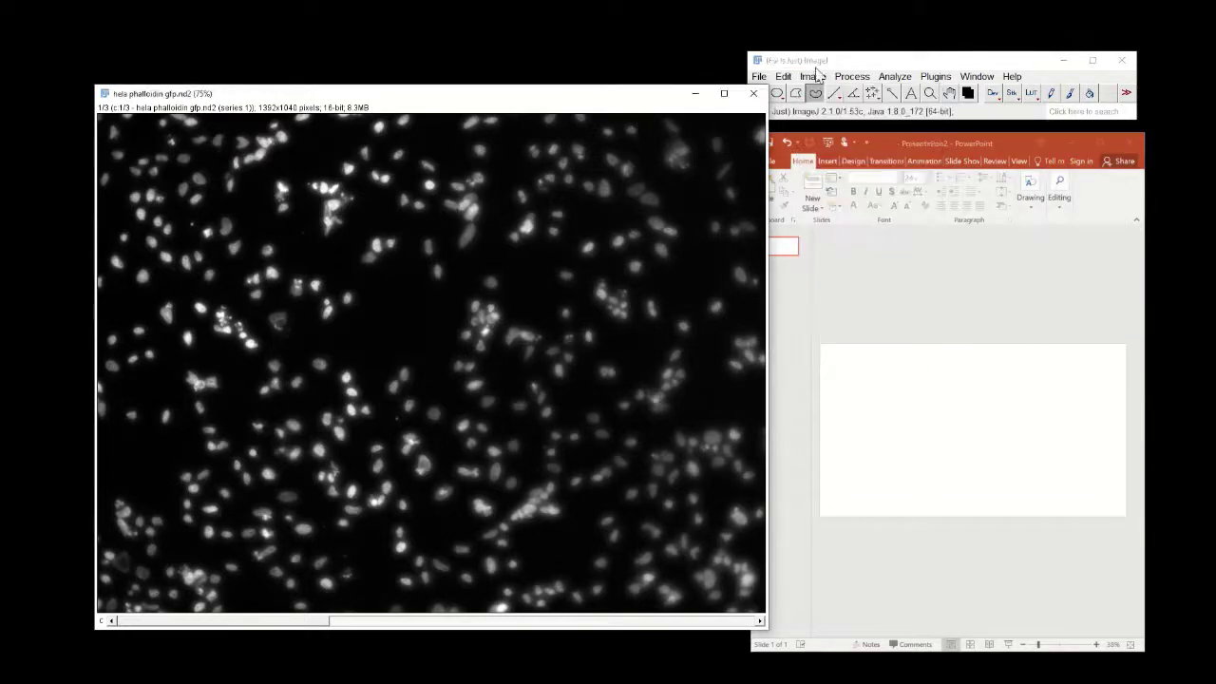
click(812, 76)
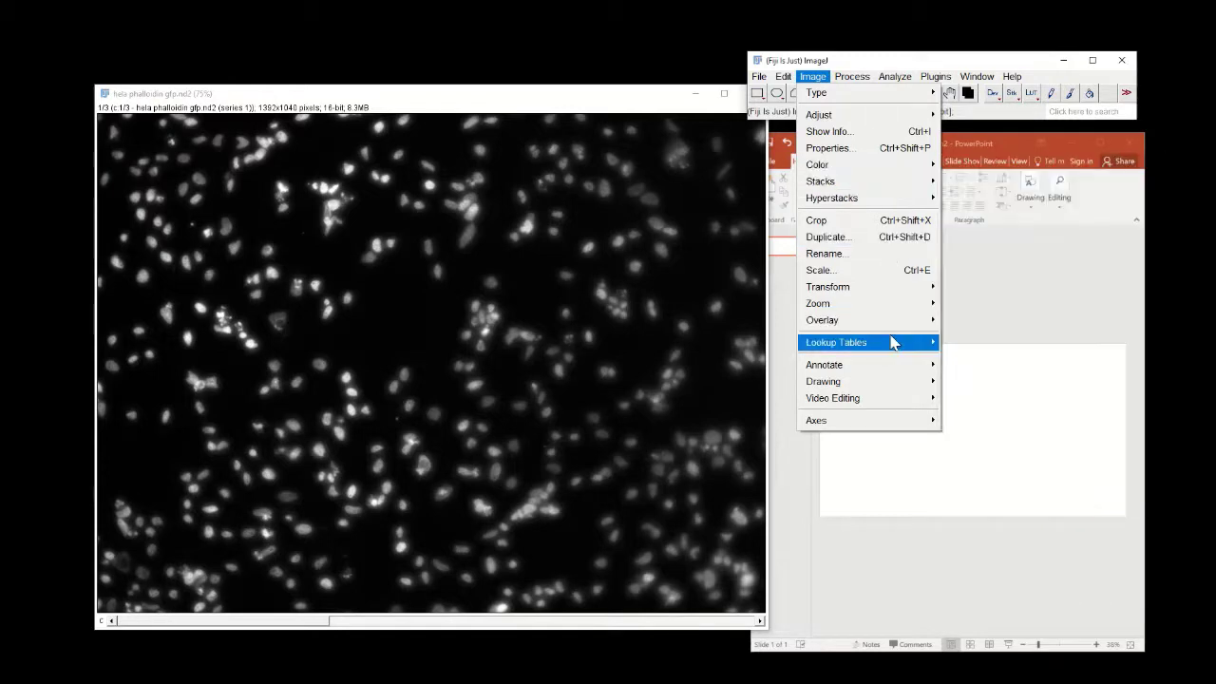
mouse_move(890, 342)
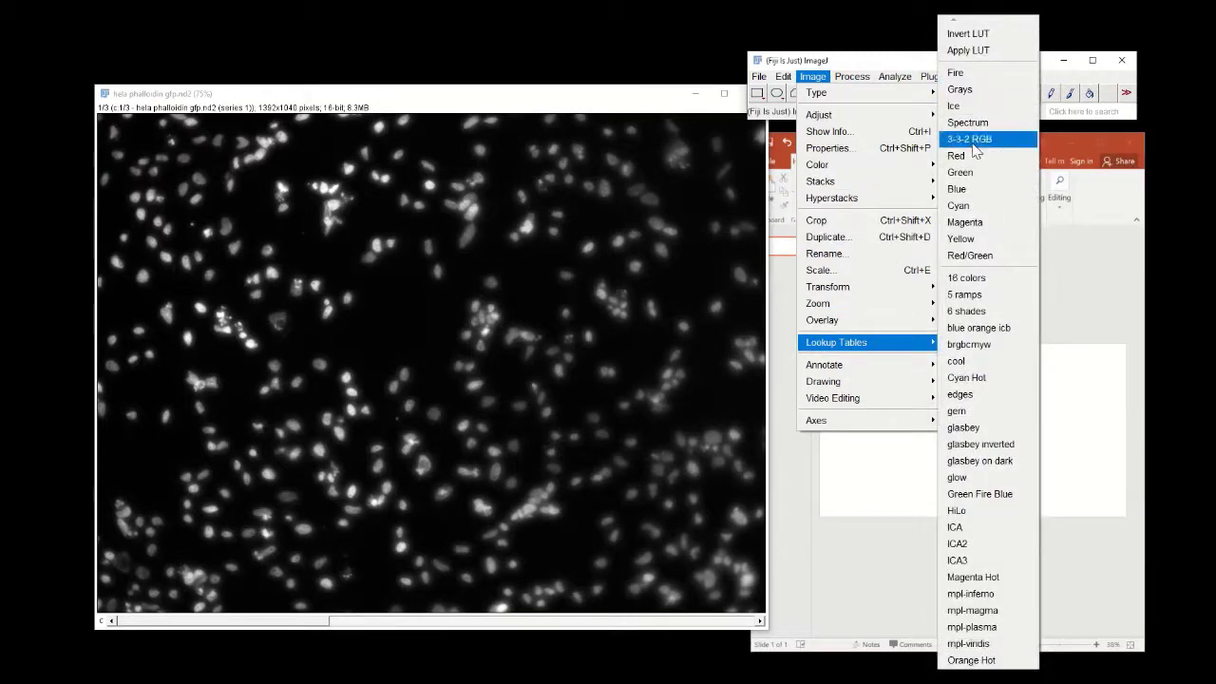
click(979, 190)
- Move the reopened stack to its second channel and apply the Green lookup table
click(401, 621)
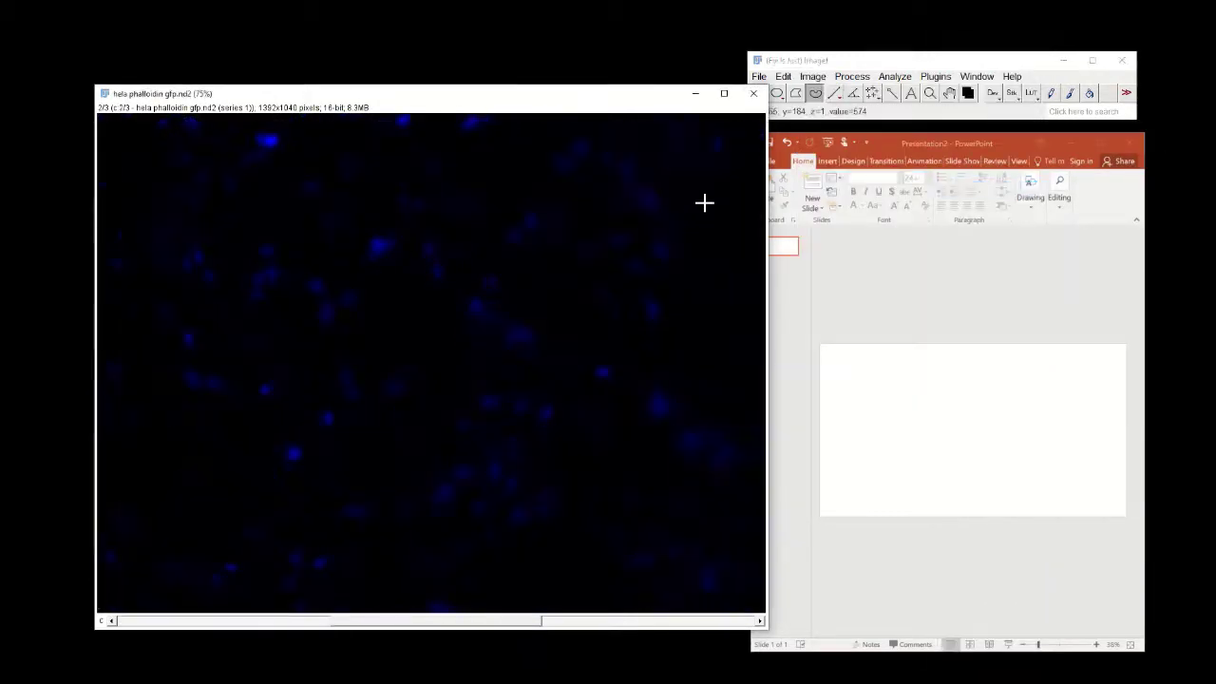
click(813, 77)
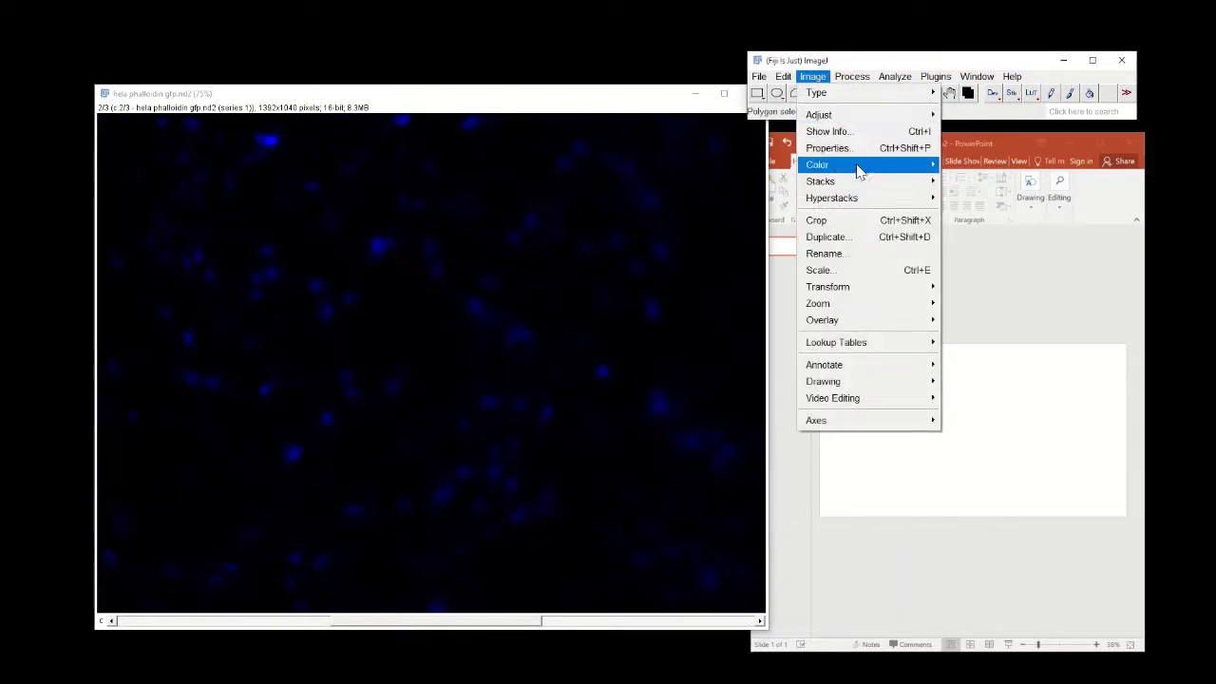
mouse_move(908, 349)
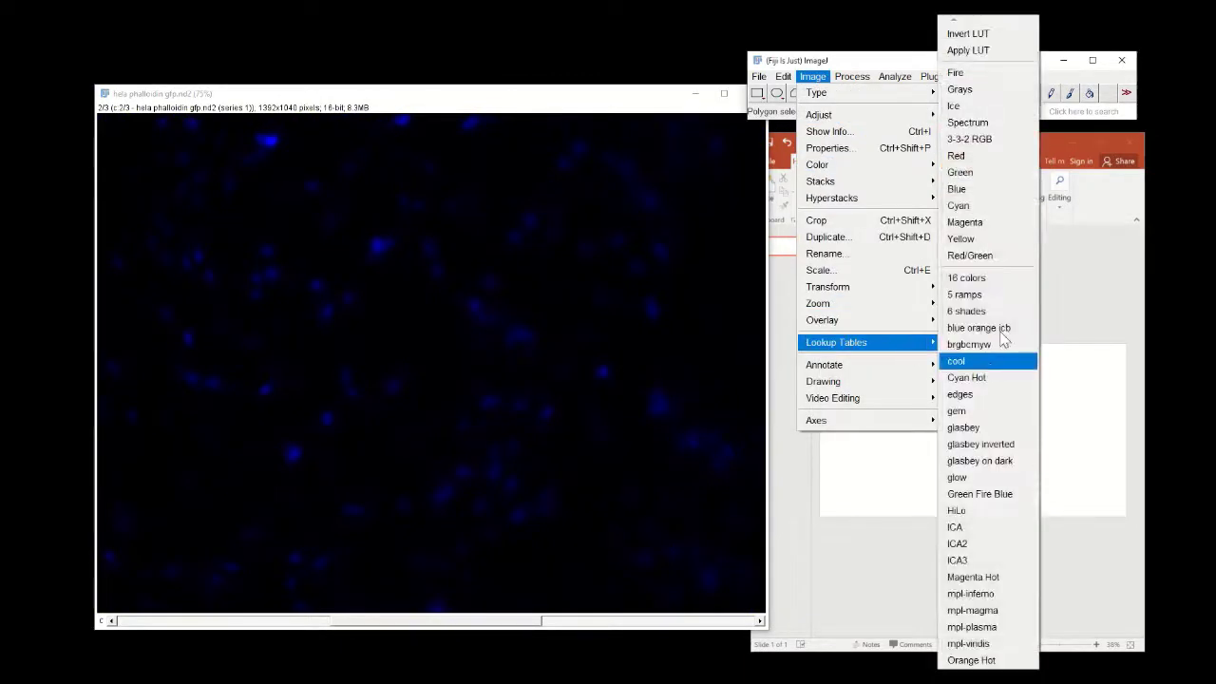
click(978, 175)
- Move the reopened stack to its third channel and apply the Red lookup table
click(666, 622)
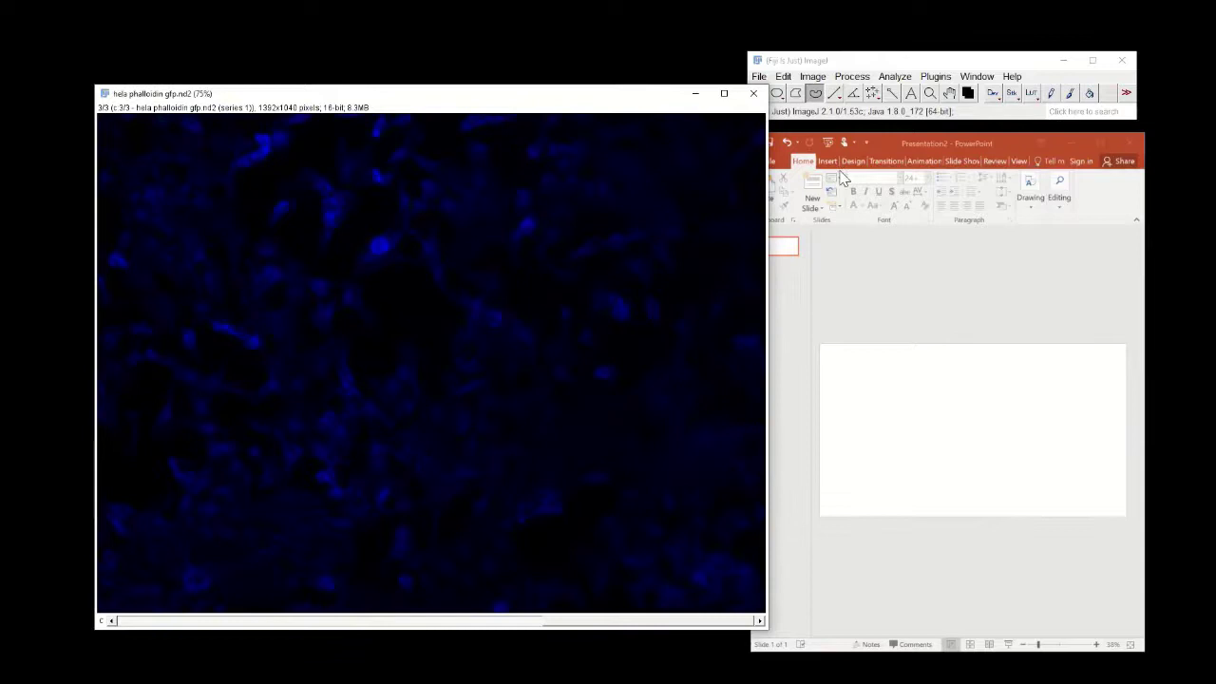
click(813, 76)
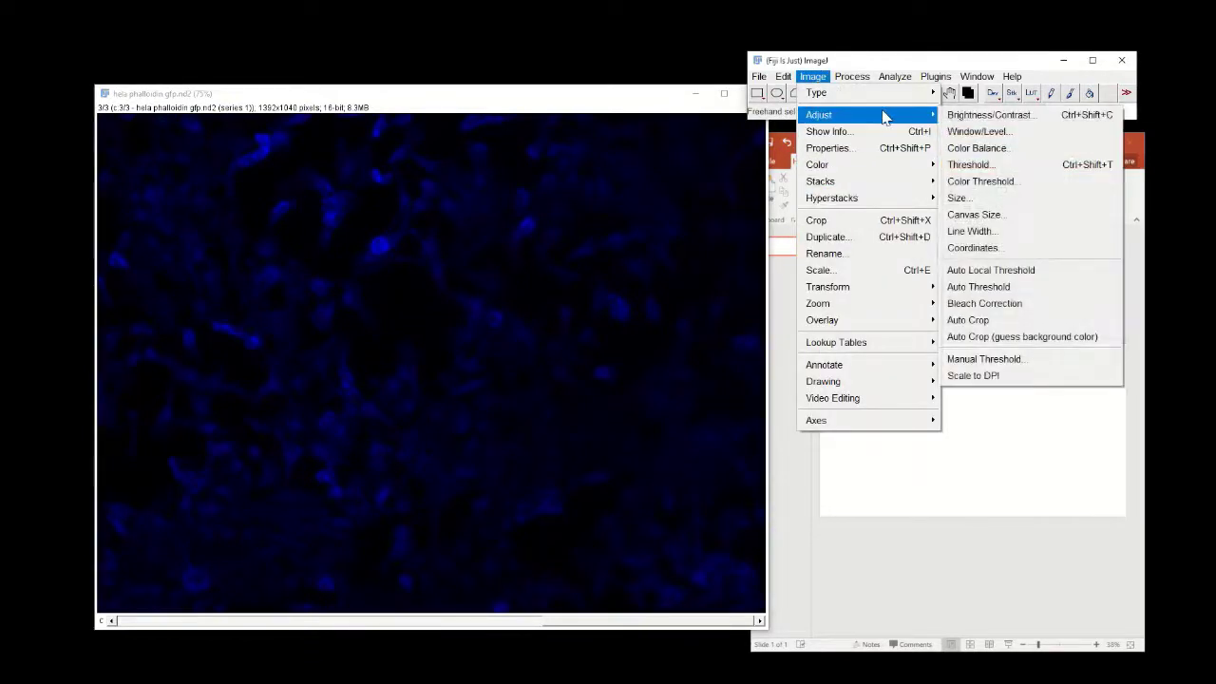
mouse_move(911, 347)
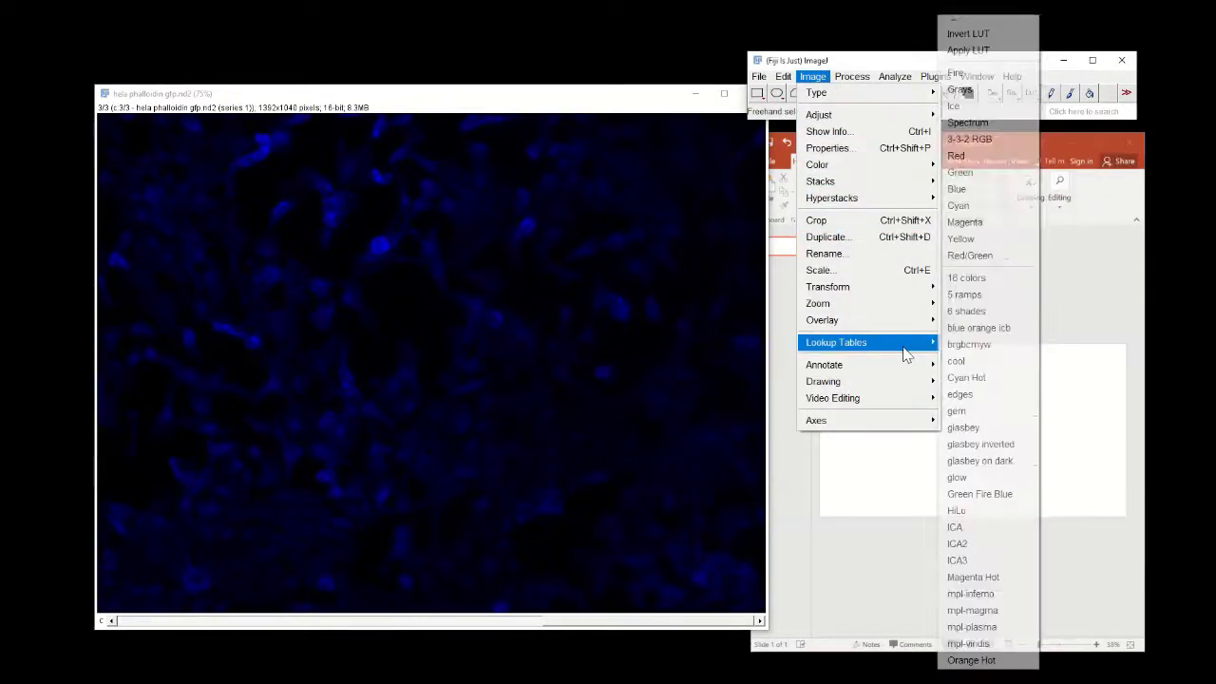
click(957, 156)
- Split the coloured stack into separate channel images and spread out the red and green windows to uncover the blue C1 image
click(812, 76)
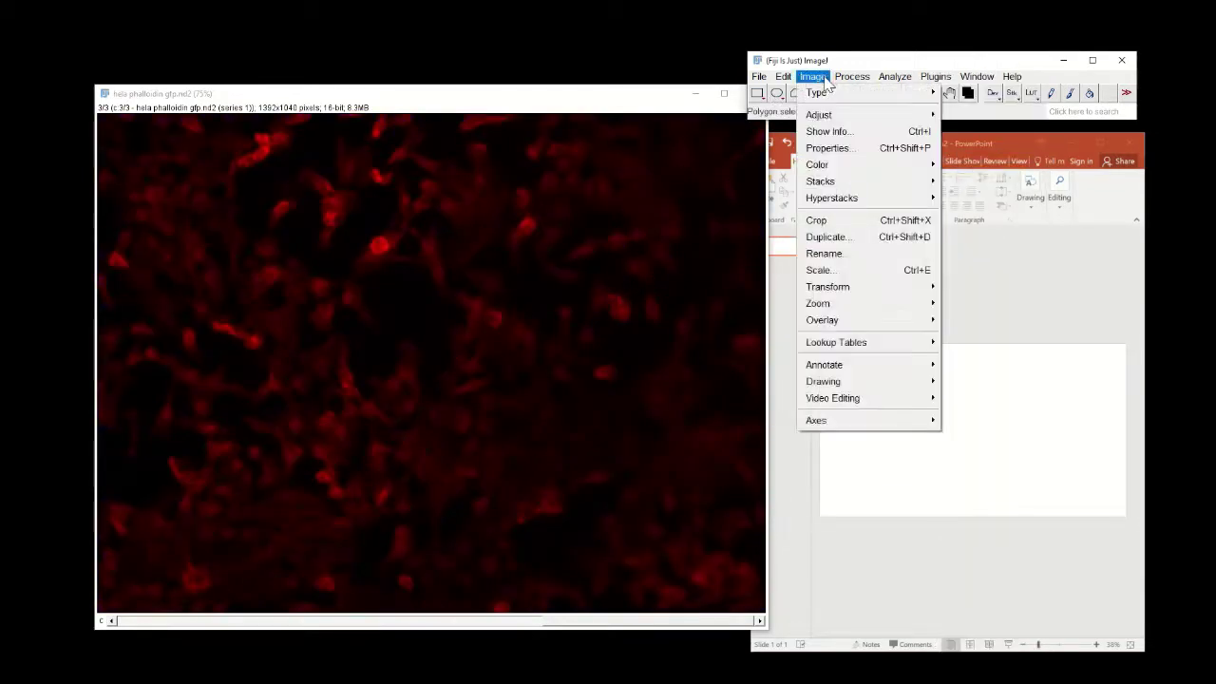
mouse_move(836, 114)
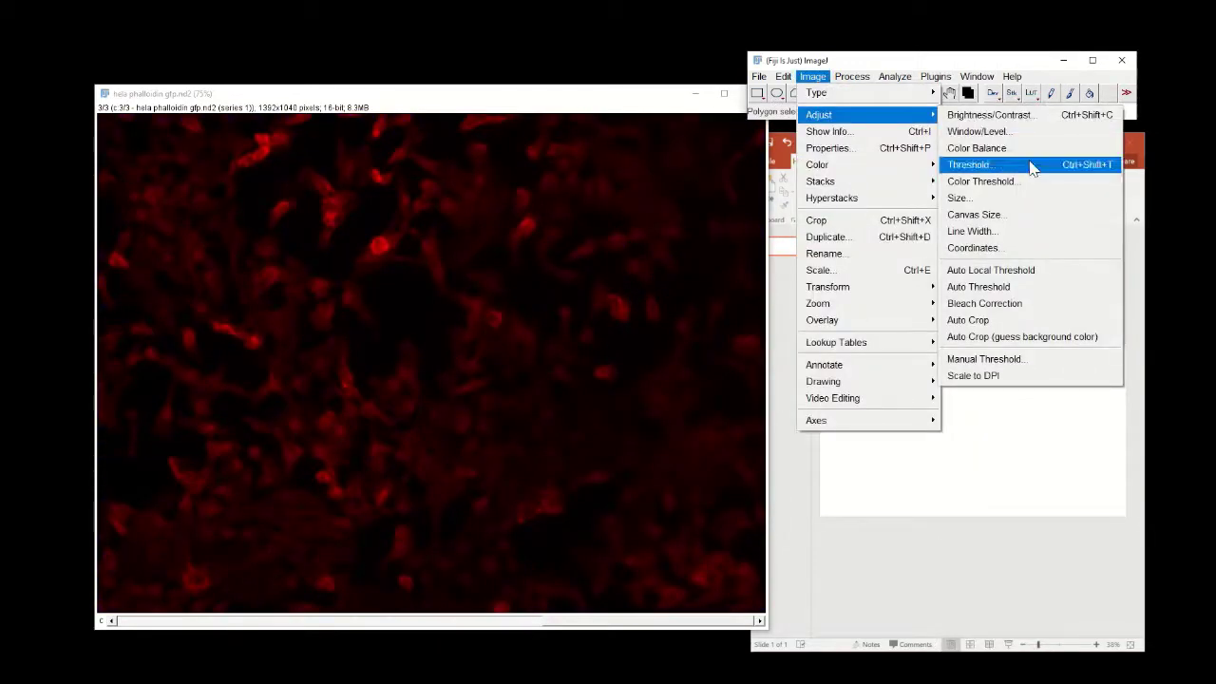
mouse_move(884, 165)
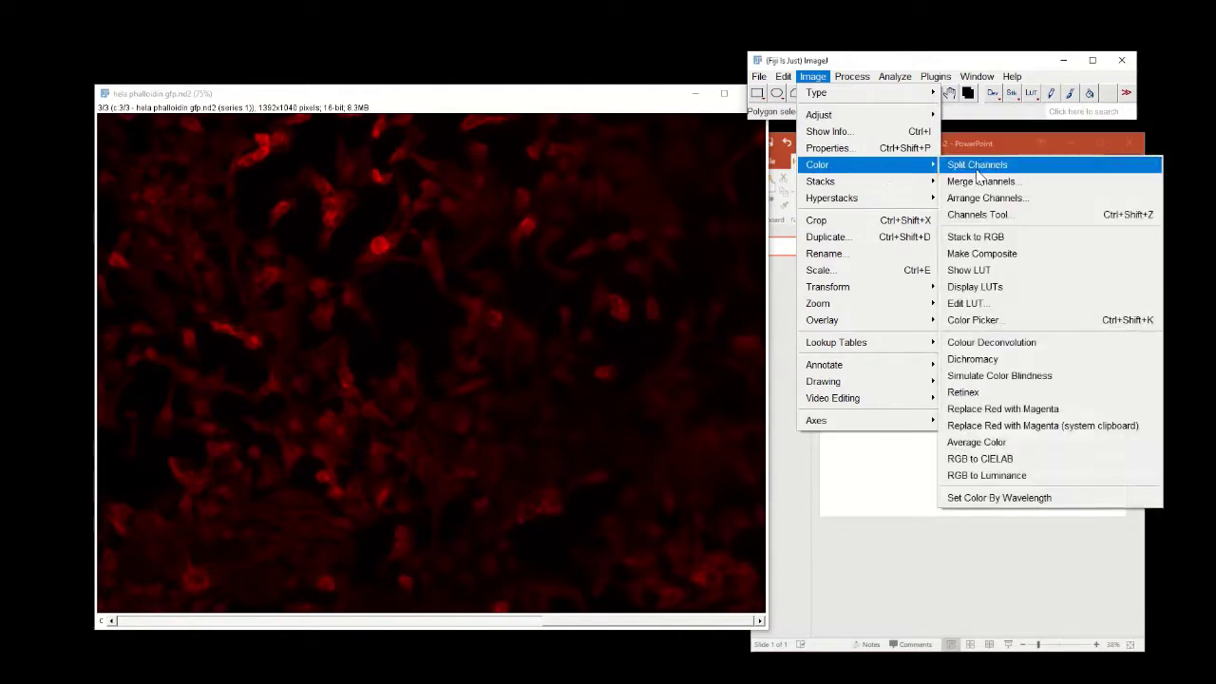
click(977, 166)
drag(494, 114, 707, 108)
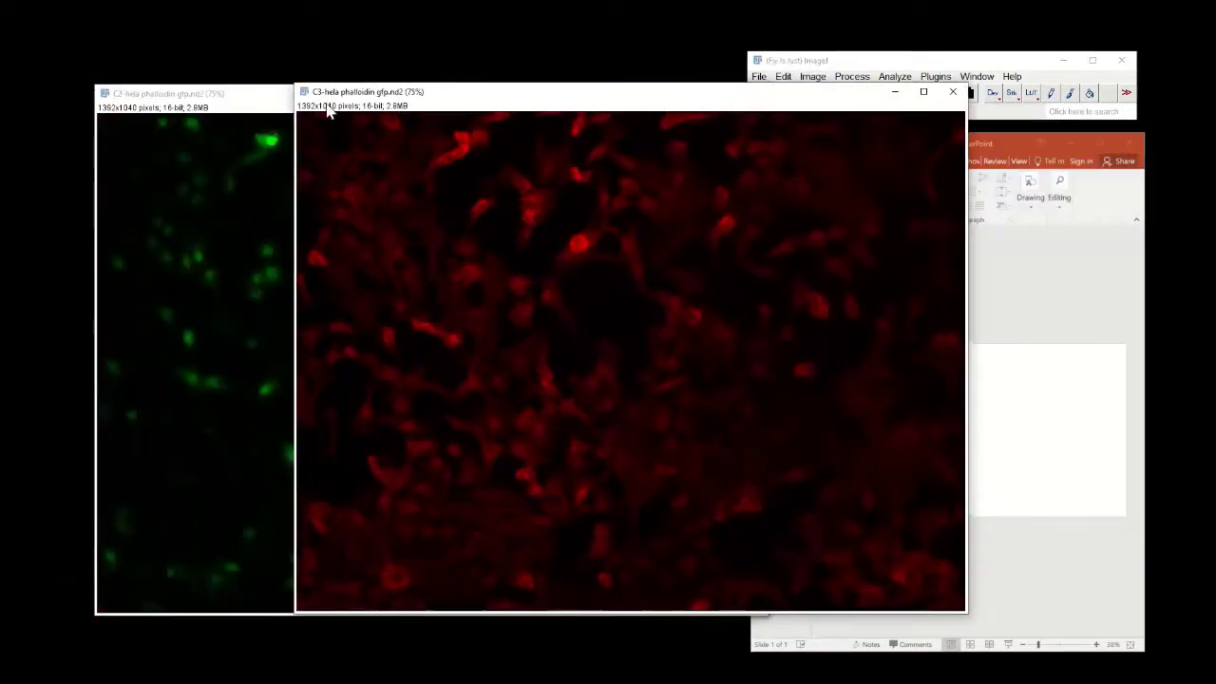
drag(285, 95, 481, 133)
click(245, 101)
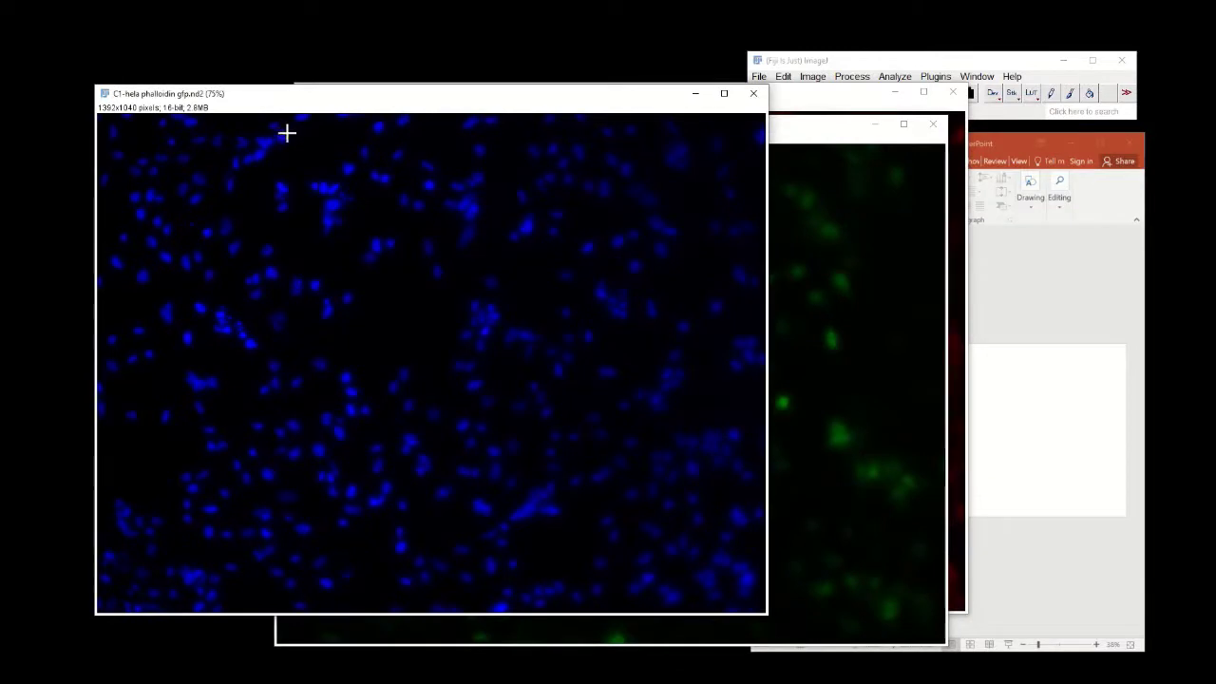
- Save the blue C1 channel image to a file and close its window
click(759, 76)
mouse_move(838, 270)
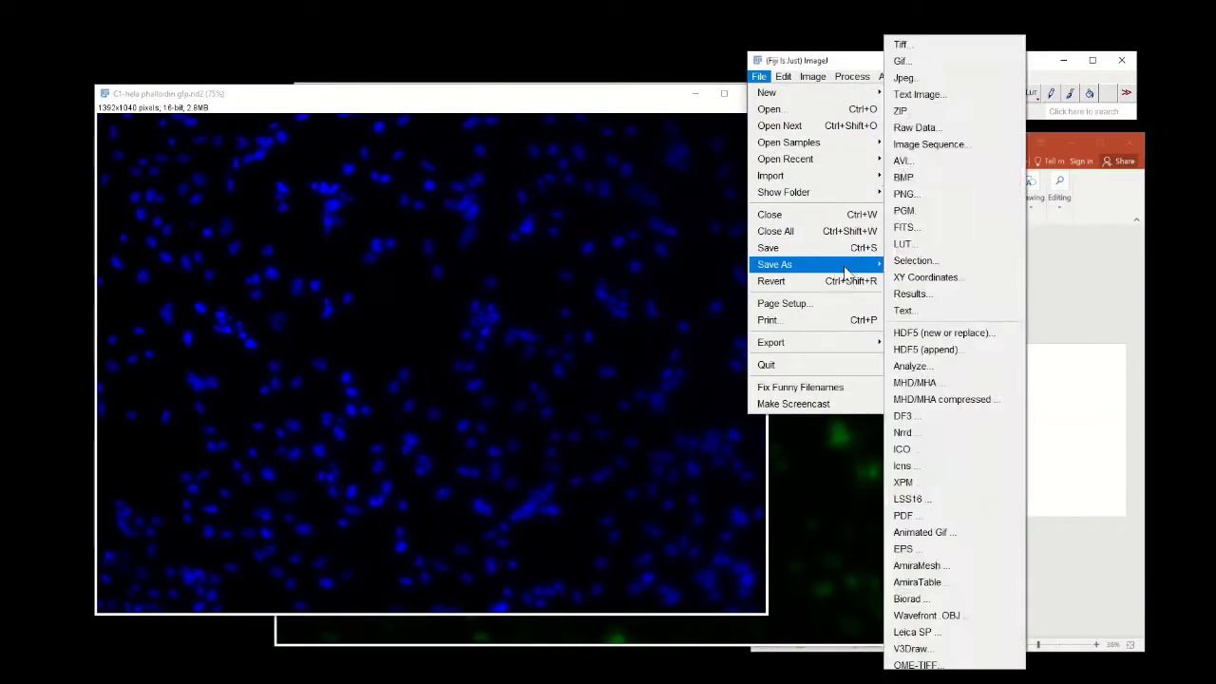
click(918, 95)
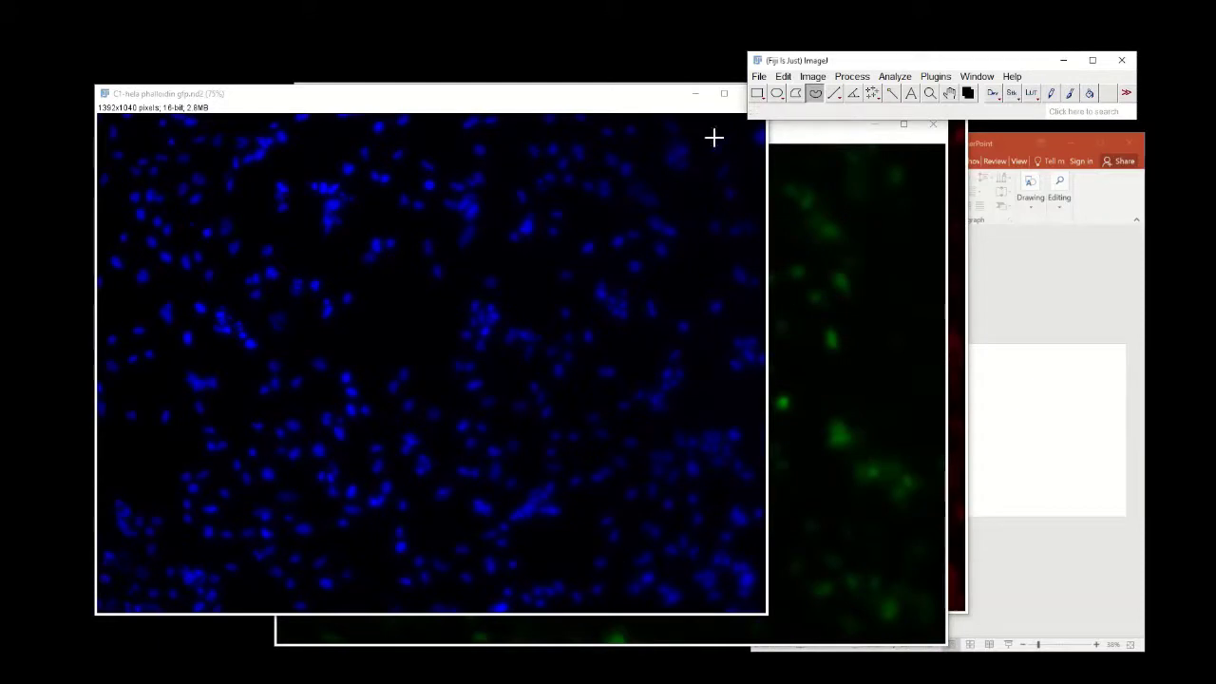
click(654, 103)
click(753, 93)
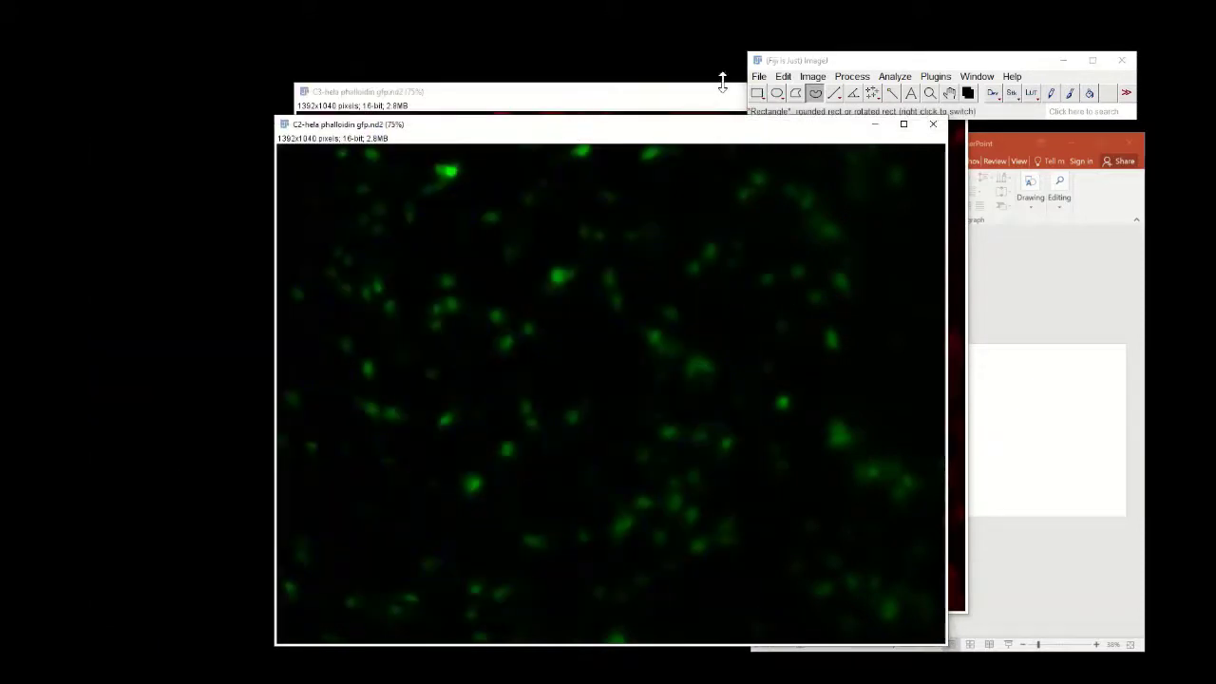
- Save the green C2 channel image as a JPEG and close its window
click(761, 78)
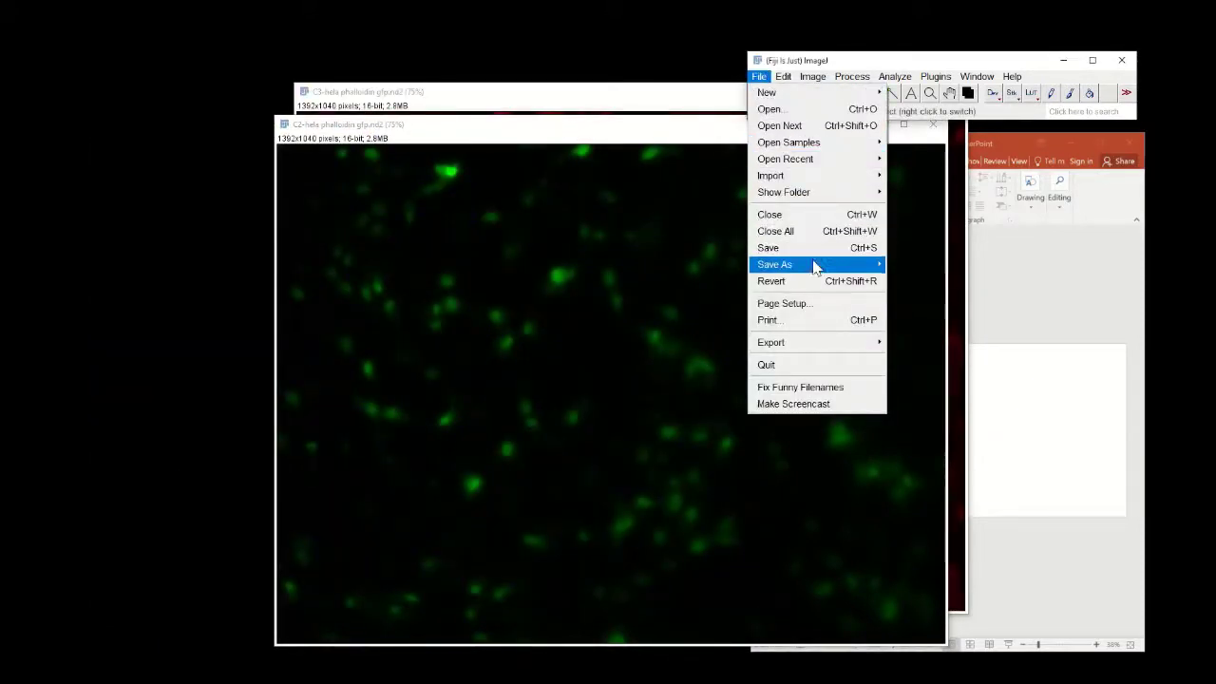
mouse_move(808, 265)
click(941, 80)
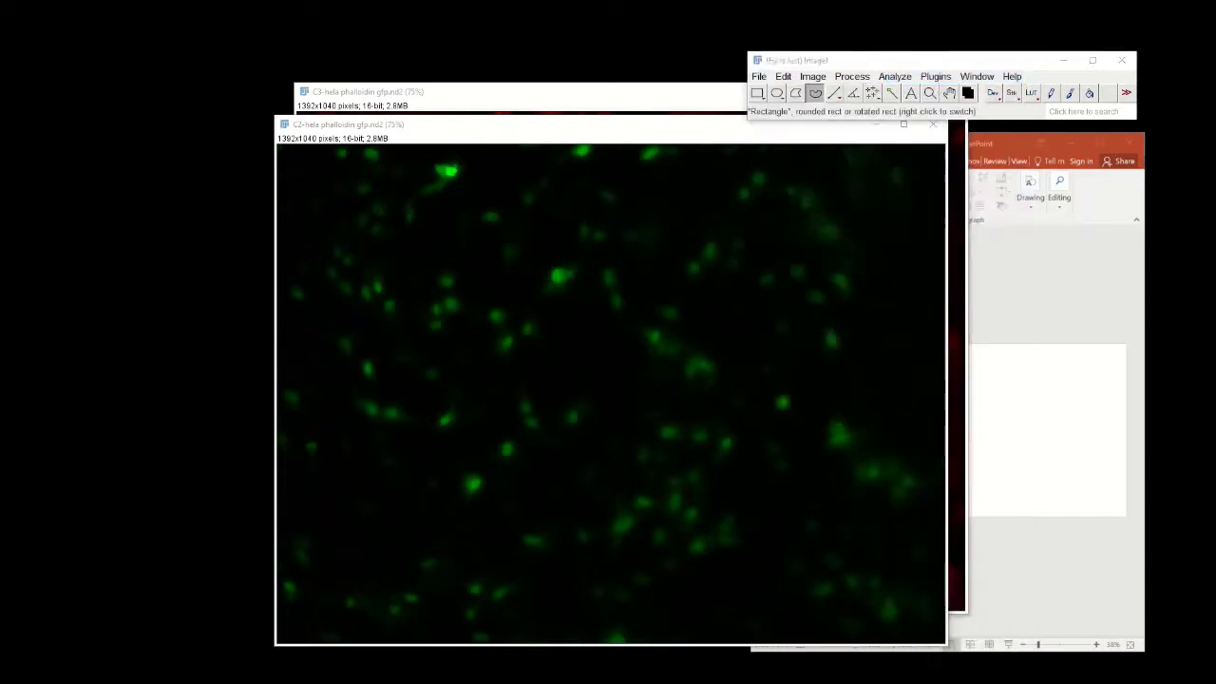
key(Return)
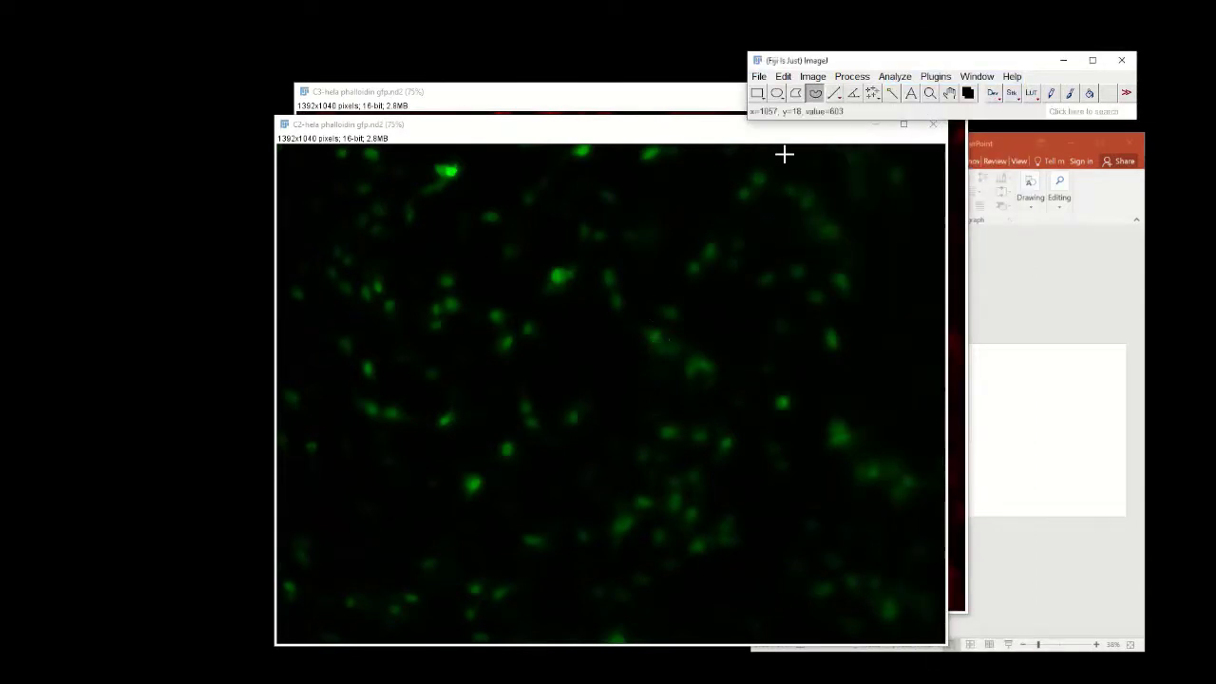
click(931, 125)
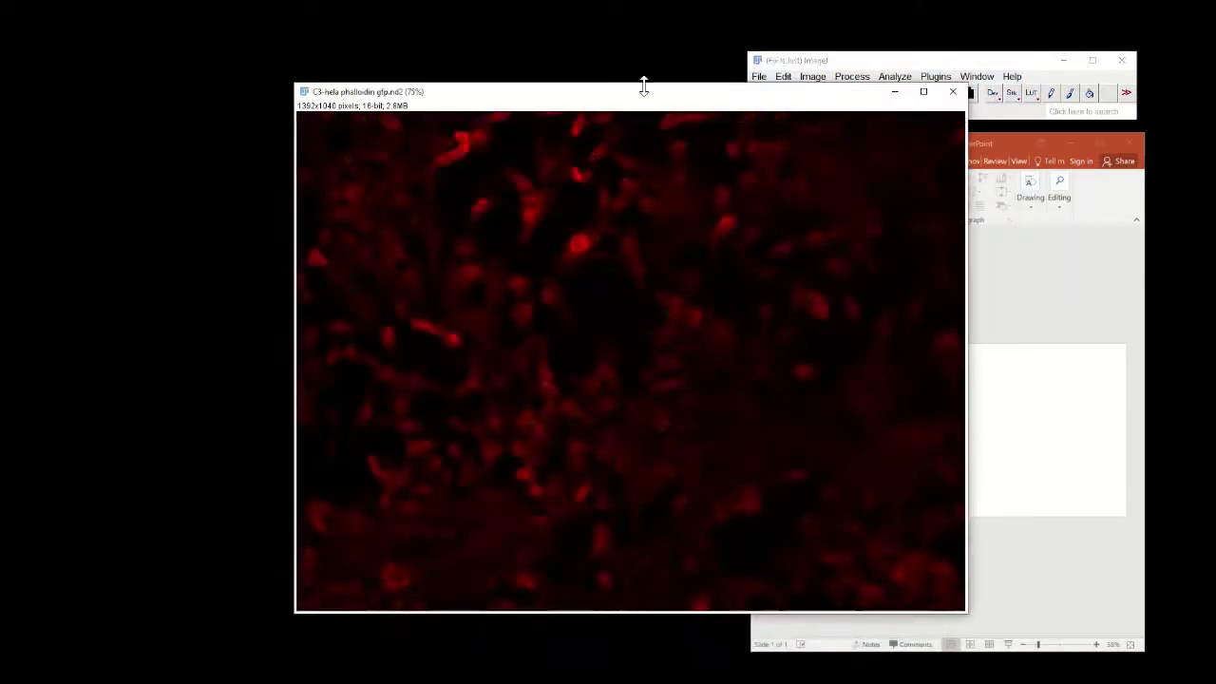
- Save the red C3 channel image as a JPEG
click(761, 76)
mouse_move(803, 264)
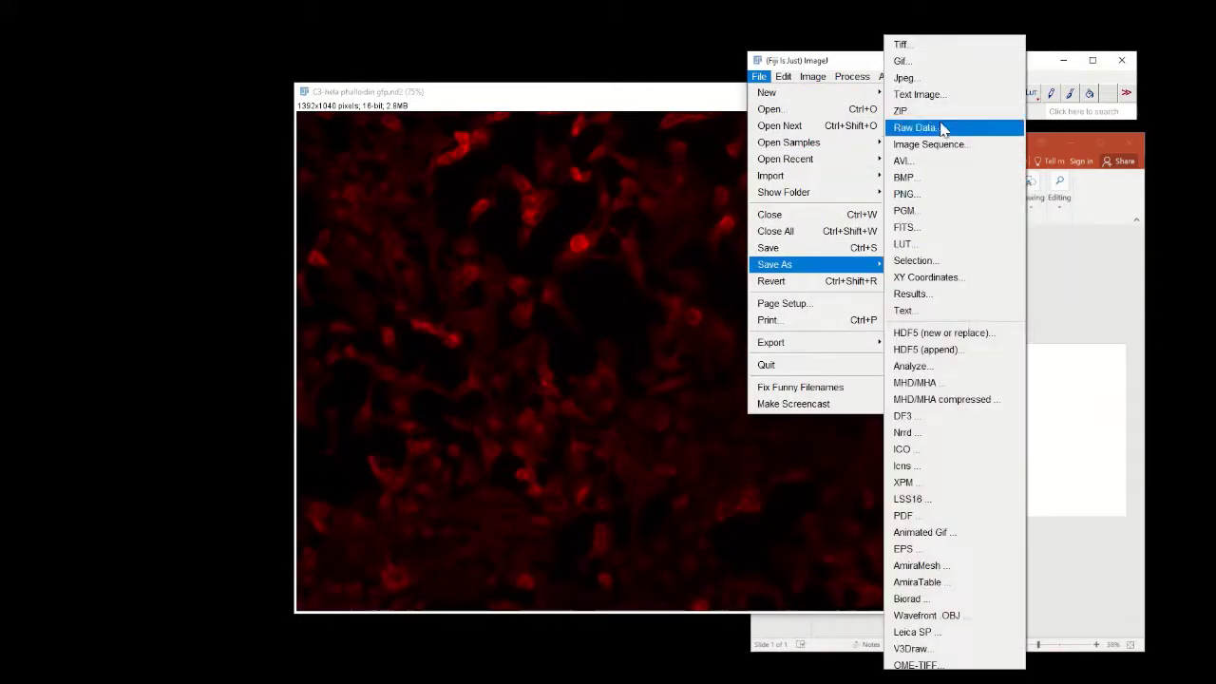
click(907, 77)
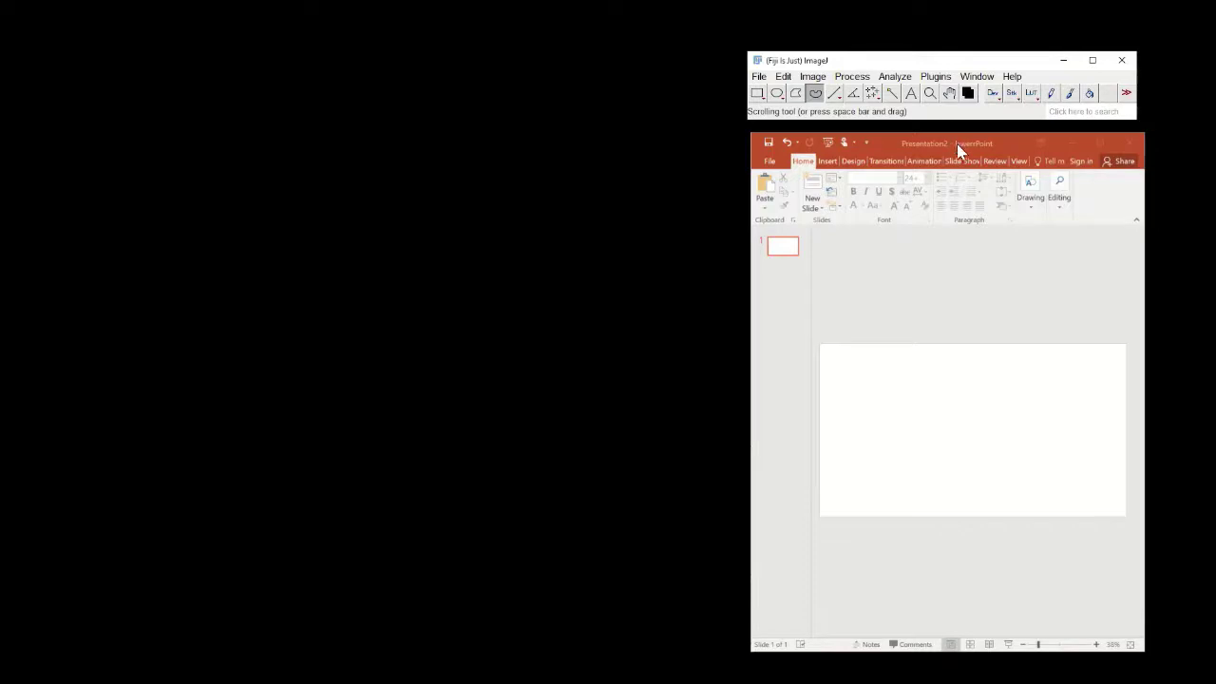
- Switch to PowerPoint, reposition and widen its window, and insert the saved channel and merged images onto the blank slide
drag(883, 144, 406, 104)
drag(667, 361, 843, 351)
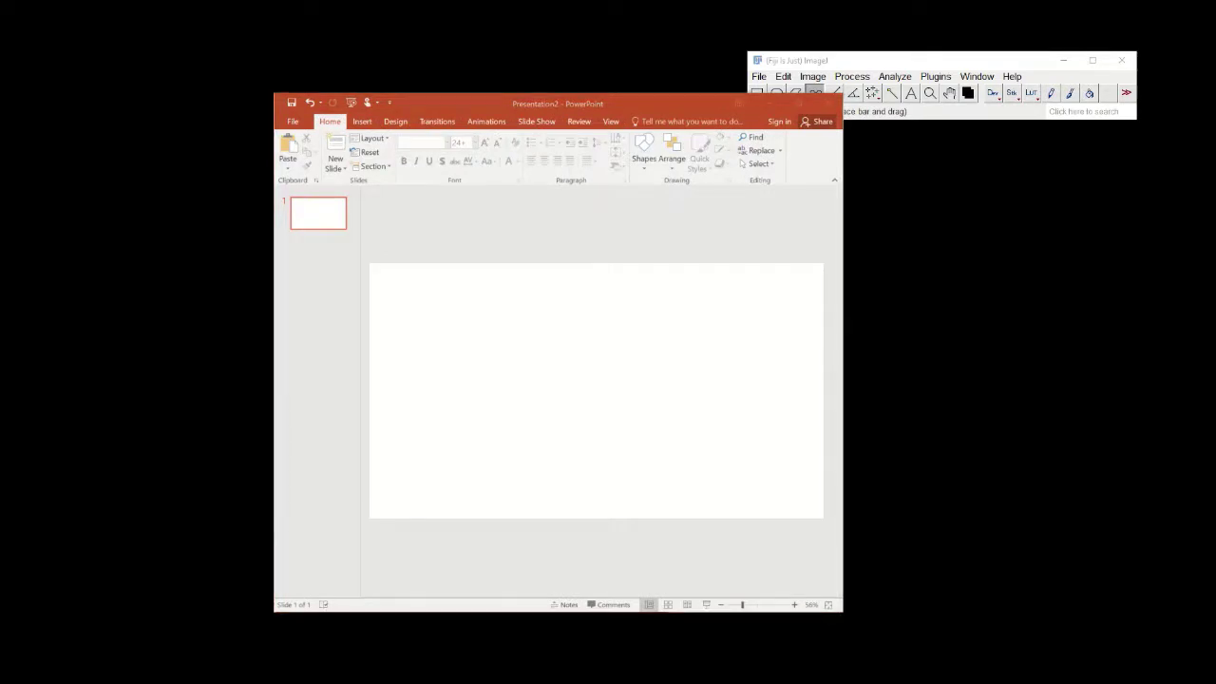
drag(633, 479, 672, 393)
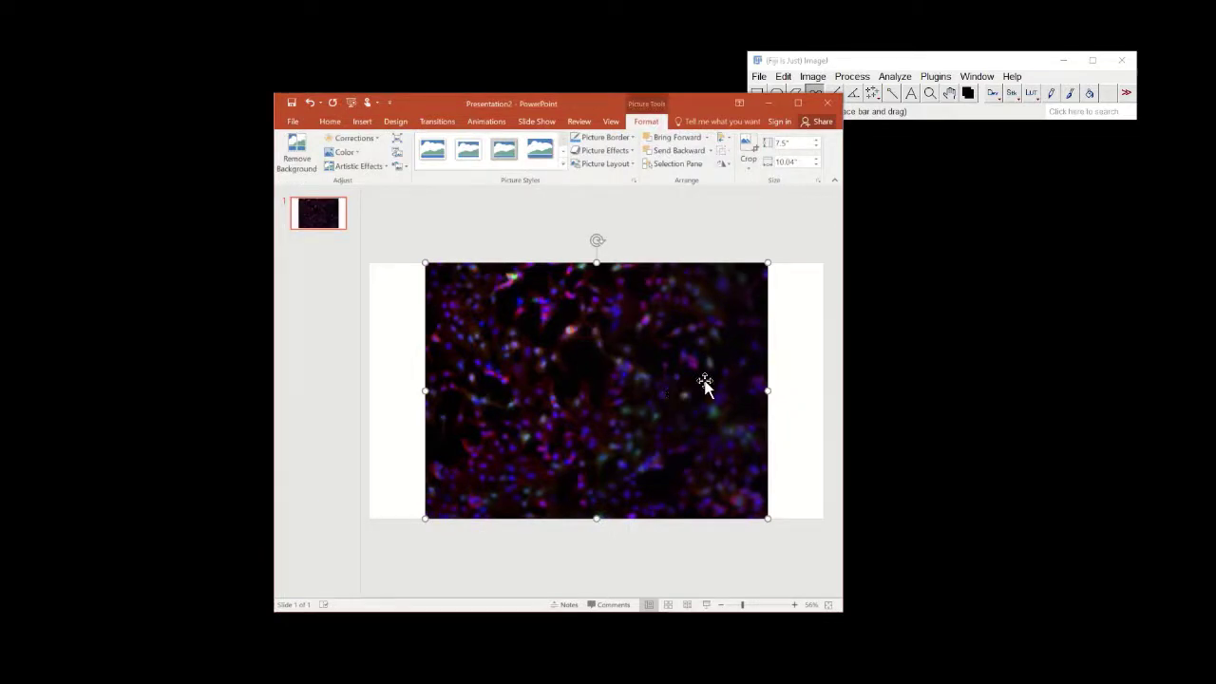
- Select all the stacked pictures on the slide and set their width to 5 inches
click(524, 217)
drag(388, 224, 816, 586)
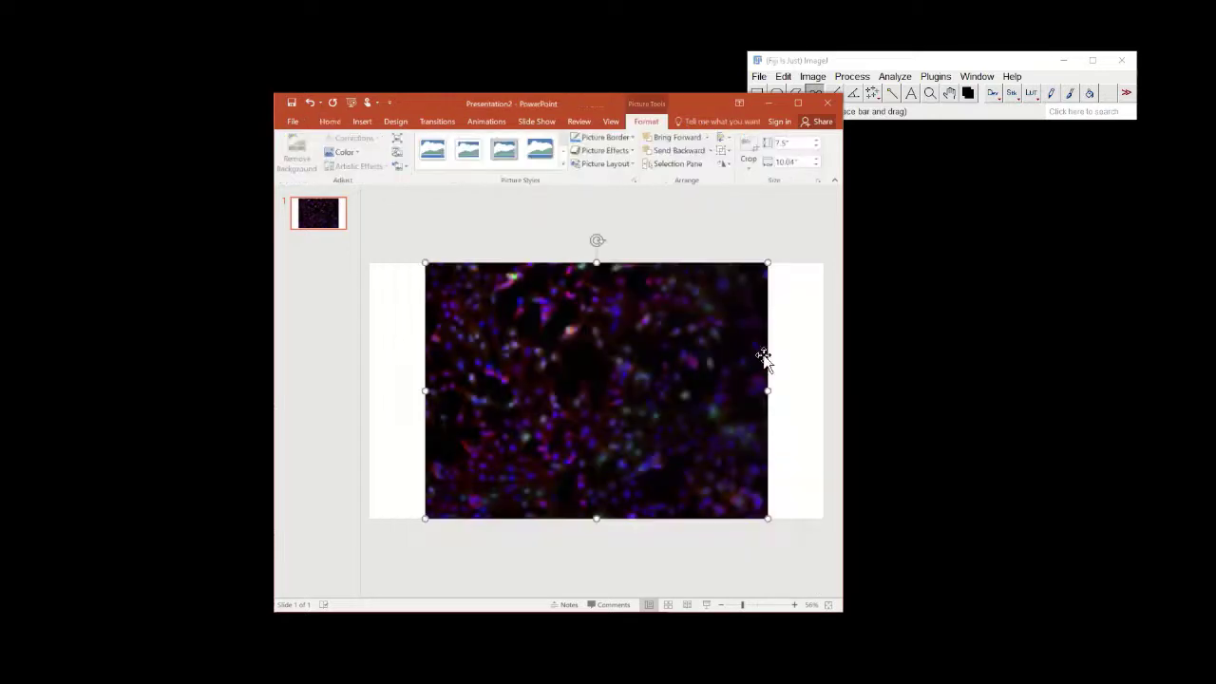
double_click(786, 161)
text(5)
key(Return)
click(705, 239)
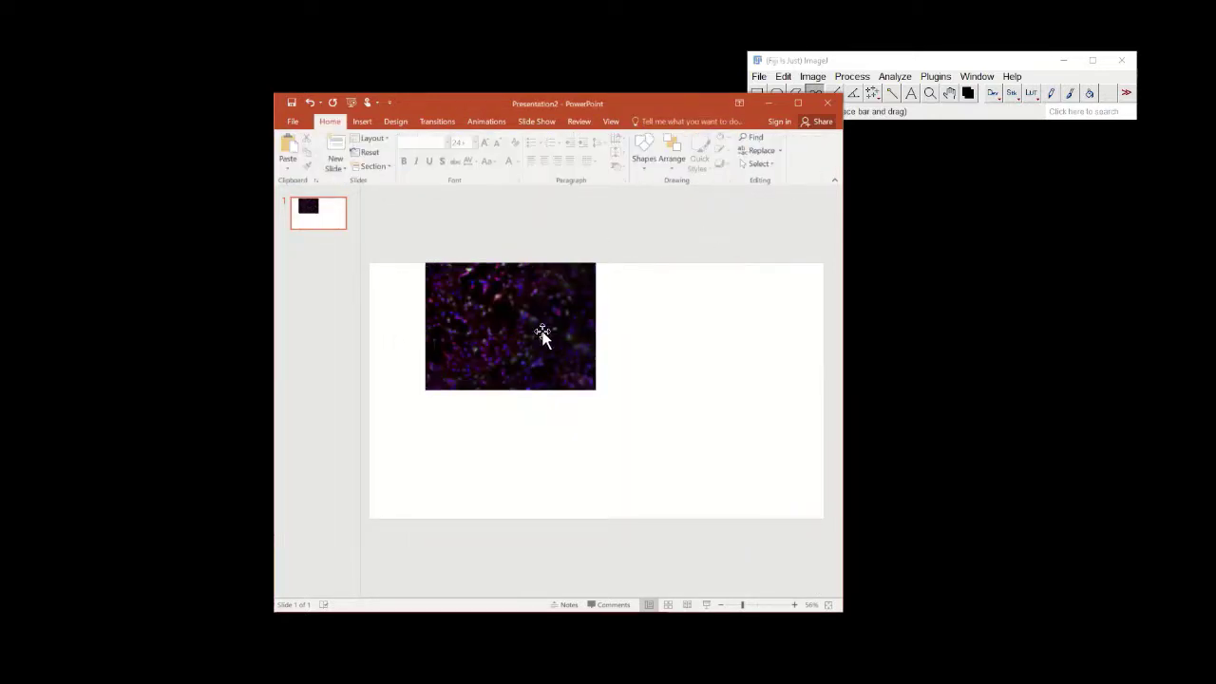
- Arrange the four pictures in an evenly spaced two-by-two grid: blue and green above, red and merged below
drag(542, 333, 714, 392)
drag(576, 394, 459, 449)
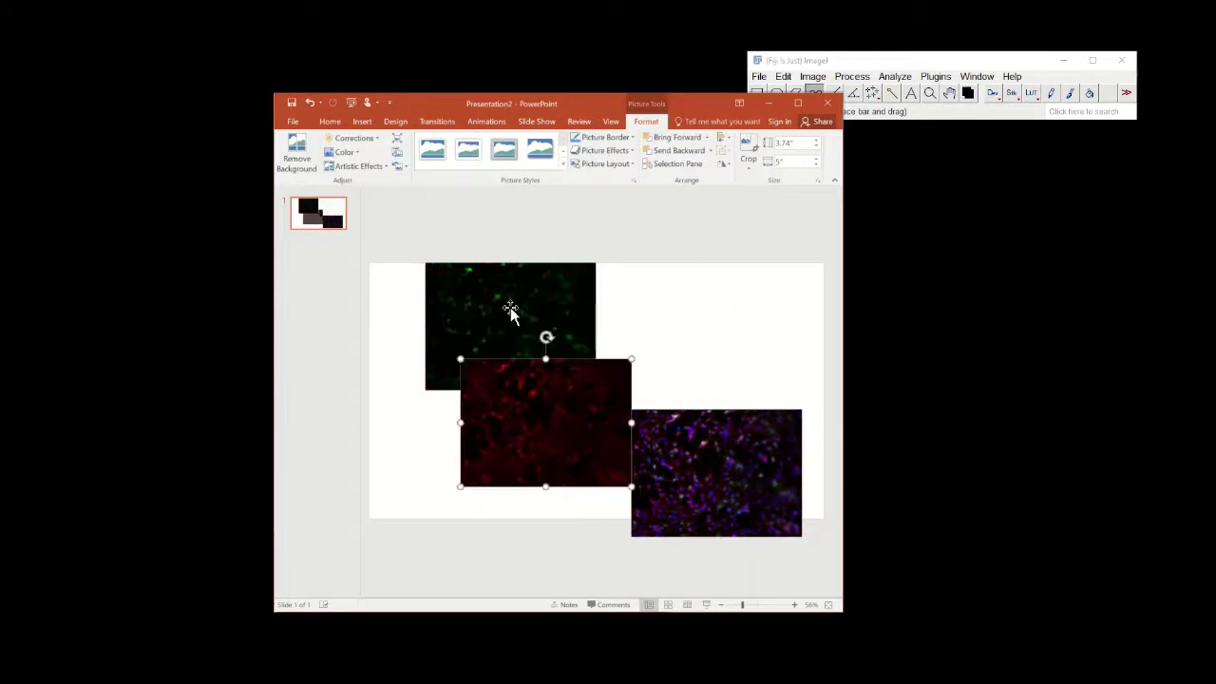
drag(510, 313, 653, 293)
drag(559, 417, 511, 453)
drag(688, 361, 692, 352)
mouse_move(561, 413)
mouse_down()
mouse_move(581, 418)
mouse_move(567, 415)
mouse_up()
drag(711, 445, 681, 434)
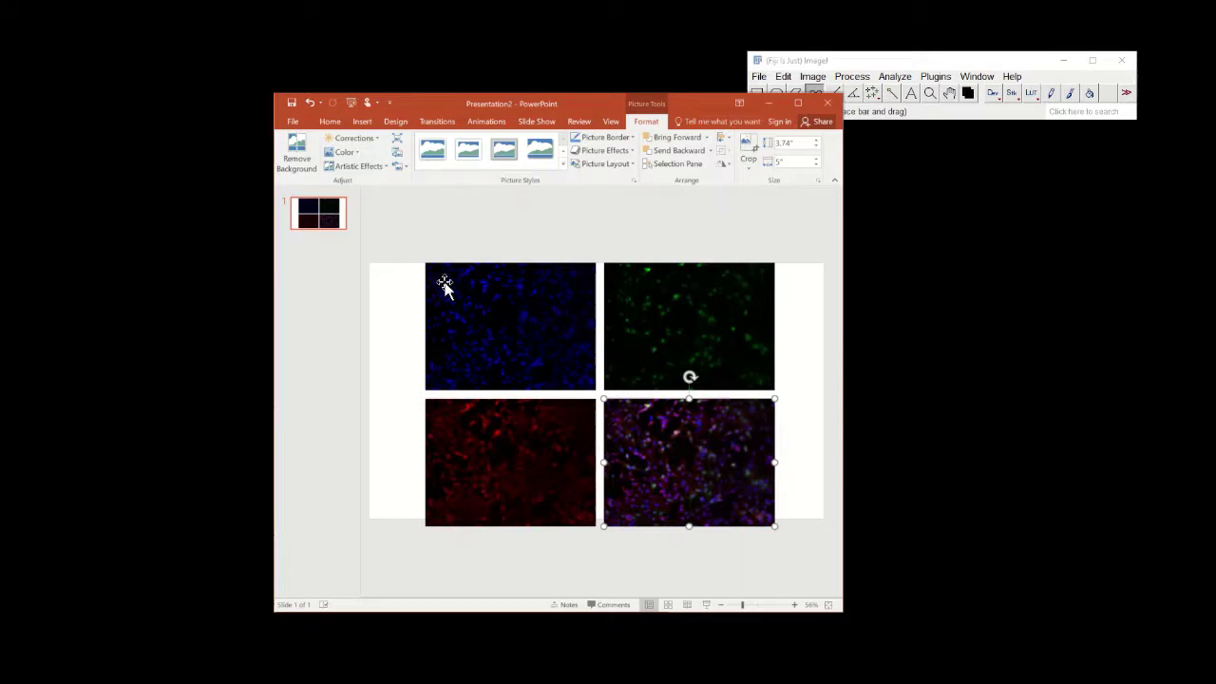
- Add a text box reading DAPI in the upper-left corner of the blue picture
click(361, 122)
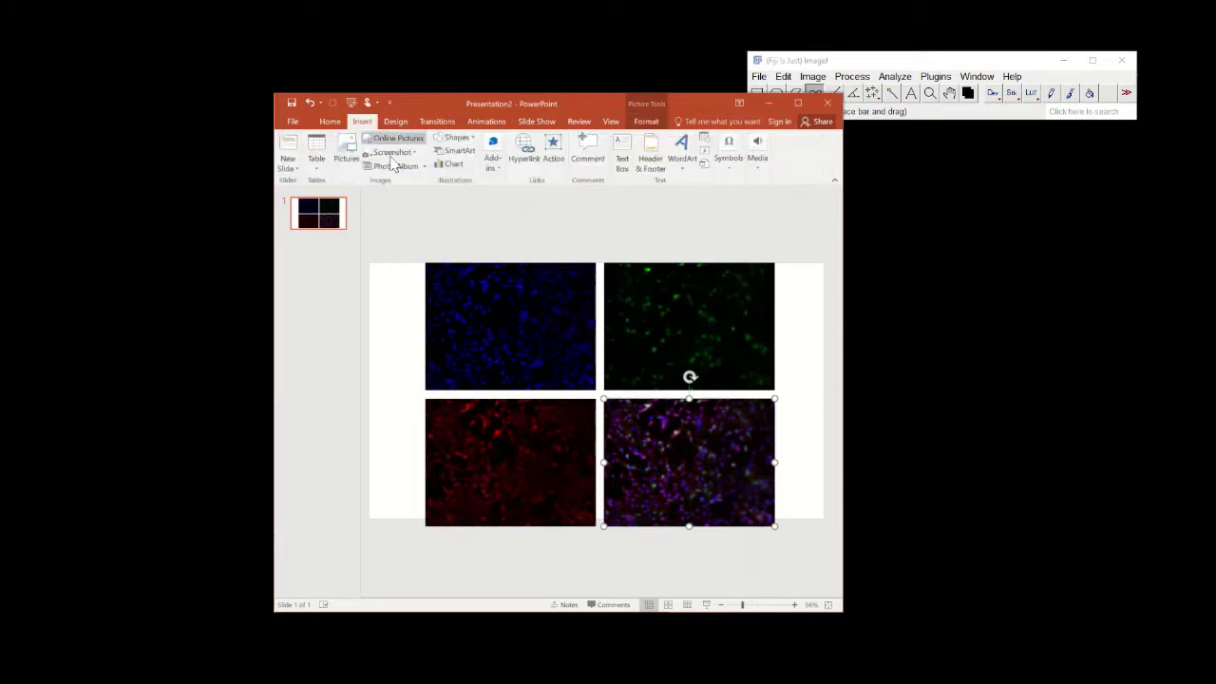
click(622, 154)
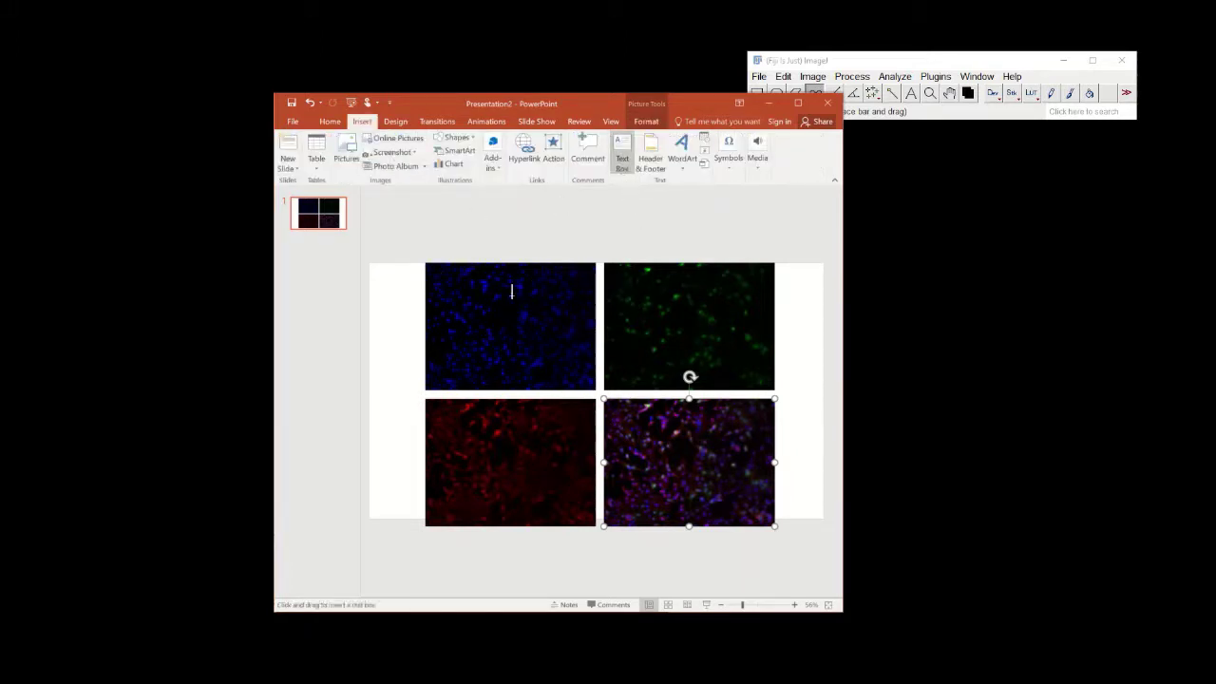
click(439, 273)
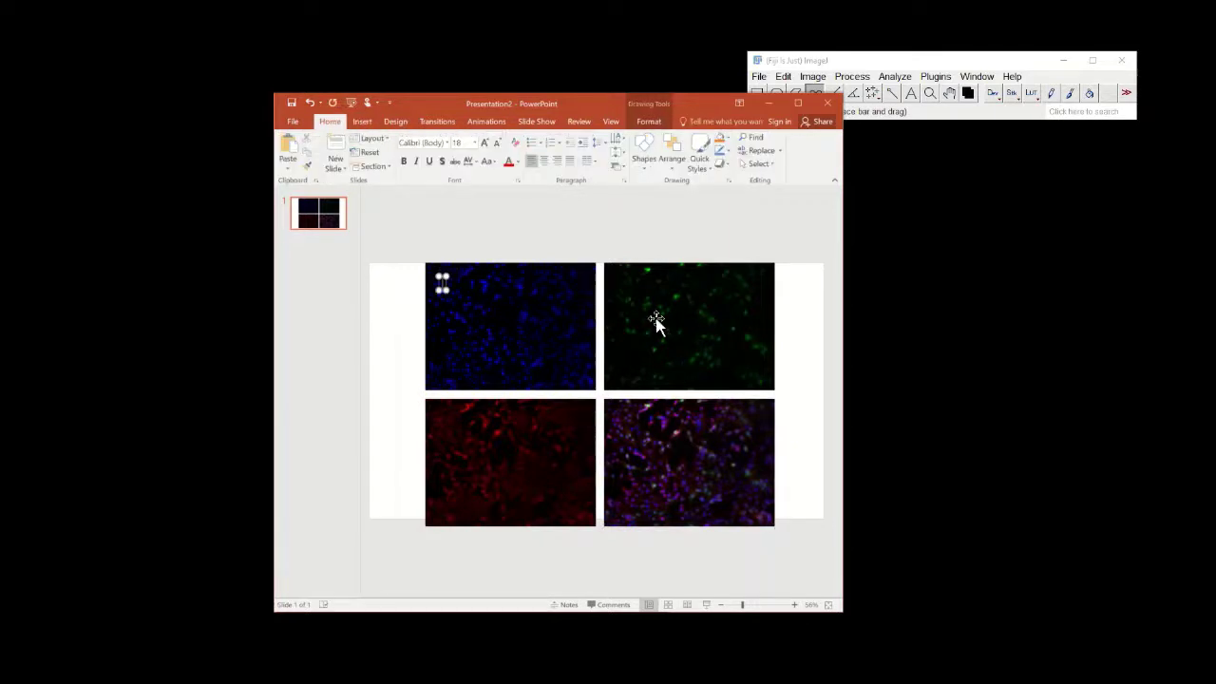
text(DAPI)
- Format the DAPI label as bold white Arial at size 20
click(427, 144)
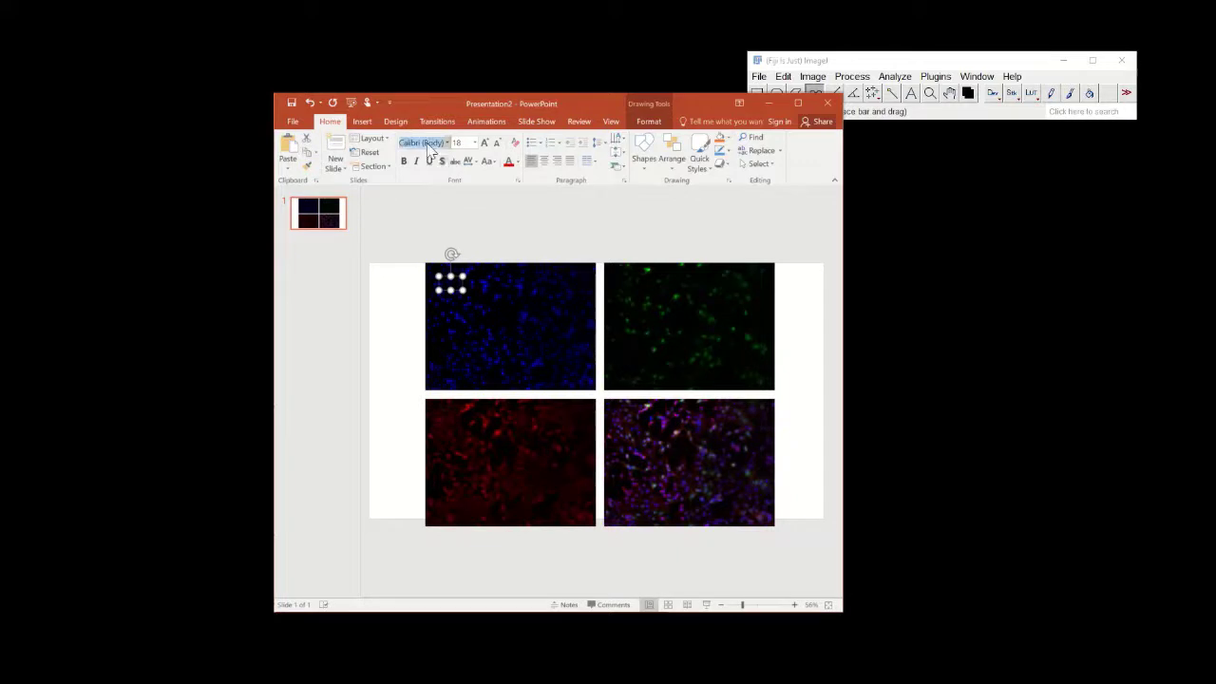
text(Arial)
key(Return)
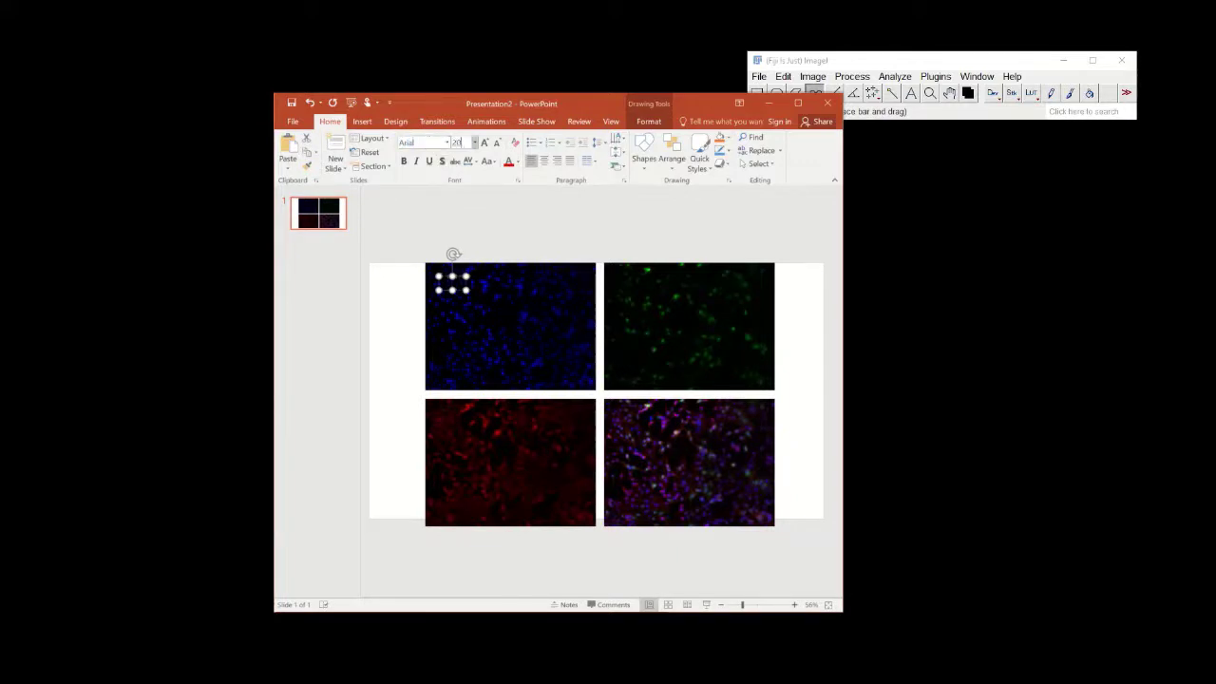
click(404, 162)
click(518, 162)
click(511, 190)
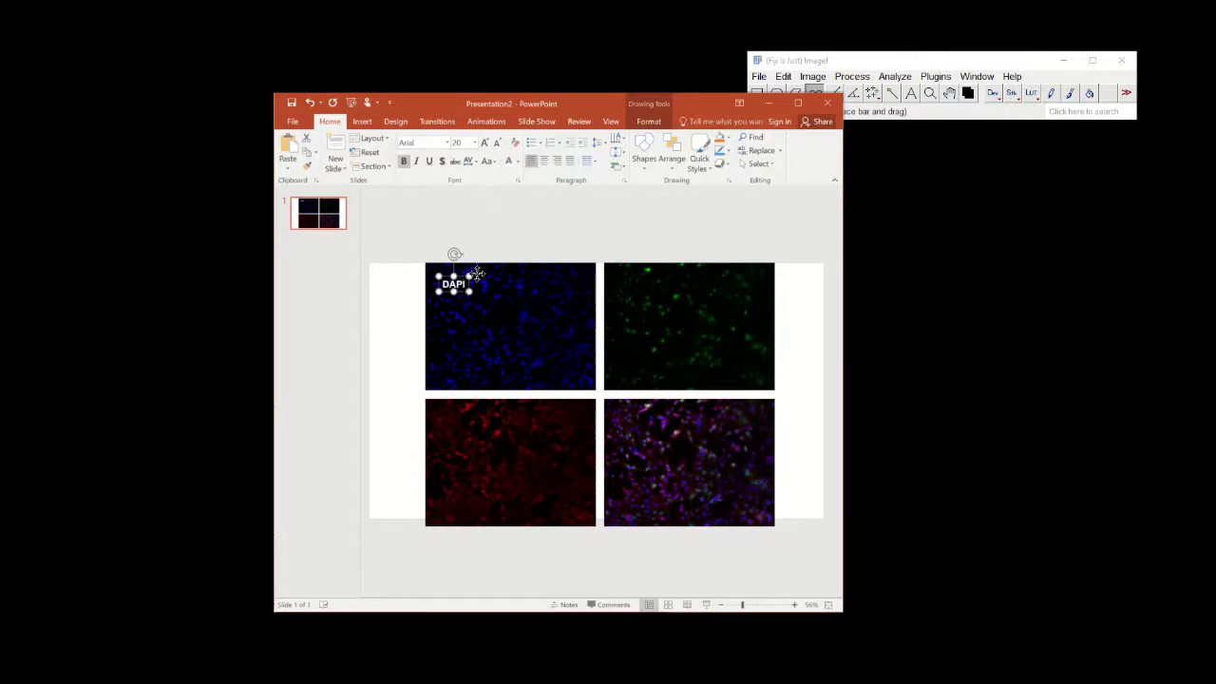
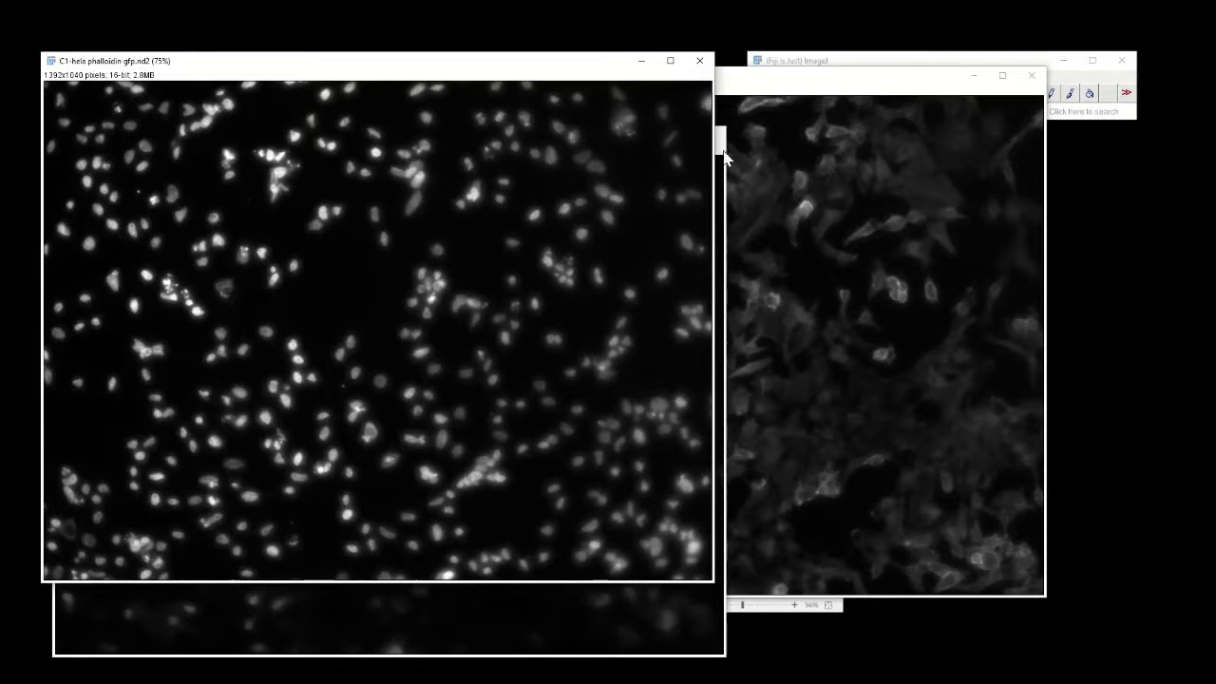
- Switch to the greyscale channel windows in Fiji, move the C3 image over the other two and bring it to the front
click(723, 156)
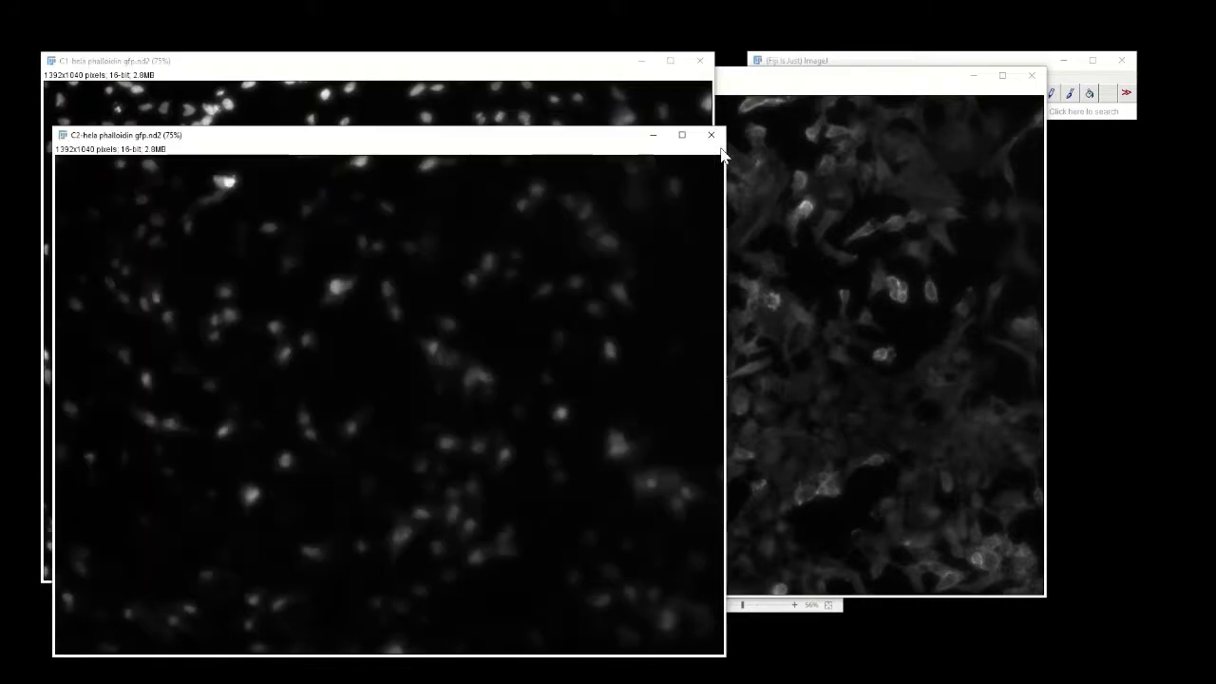
click(860, 90)
click(855, 61)
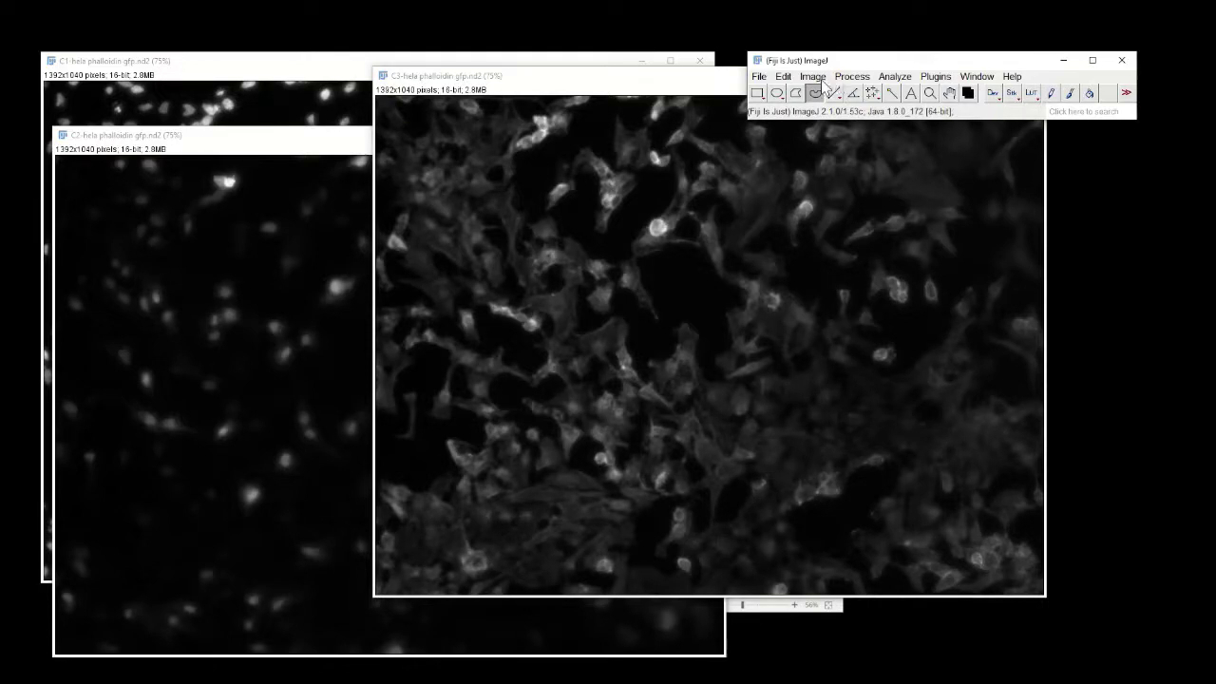
click(813, 76)
click(427, 91)
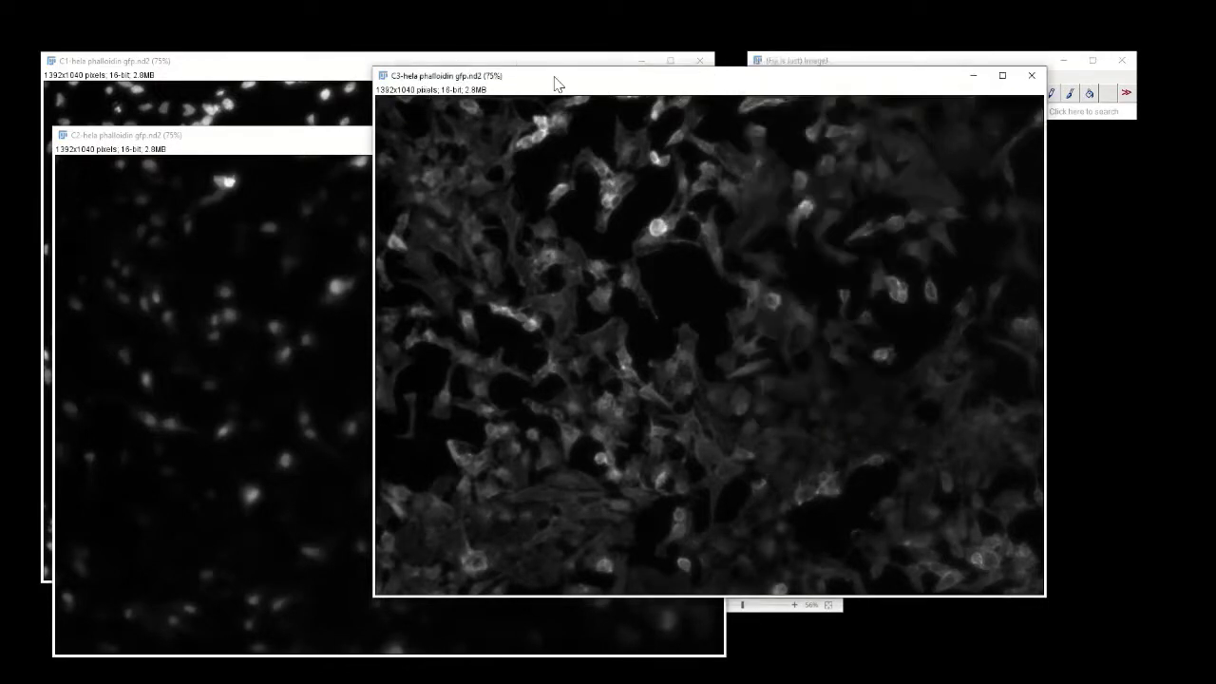
drag(558, 79, 288, 117)
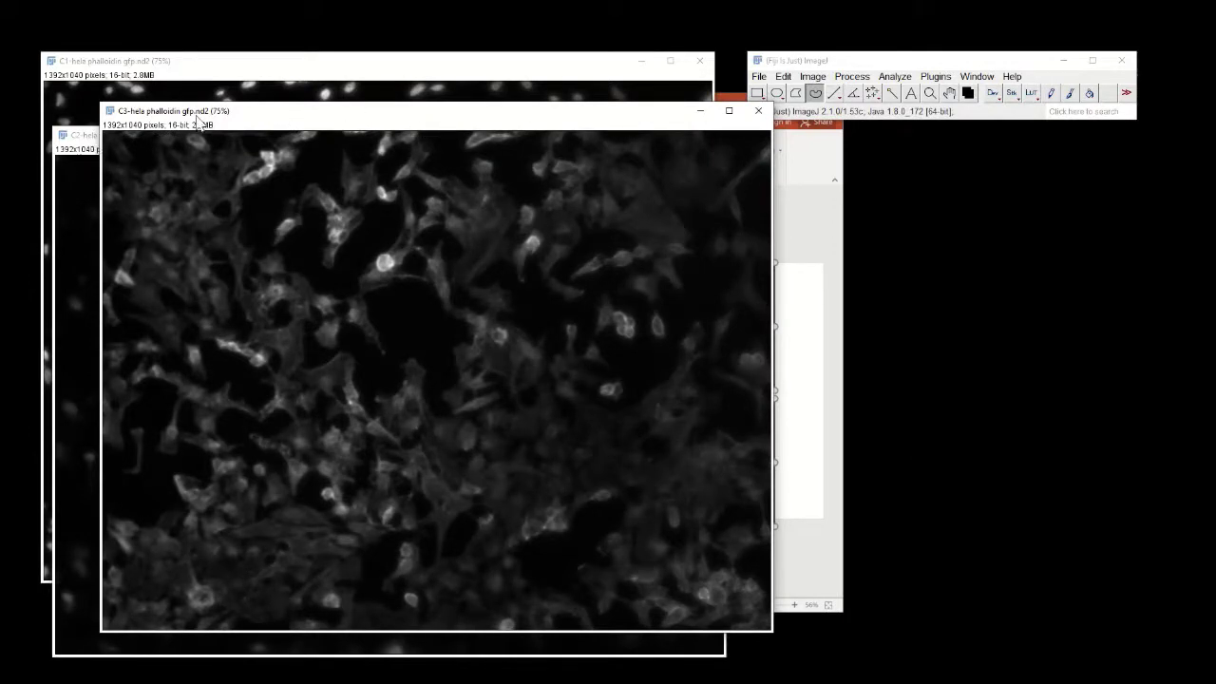
click(83, 143)
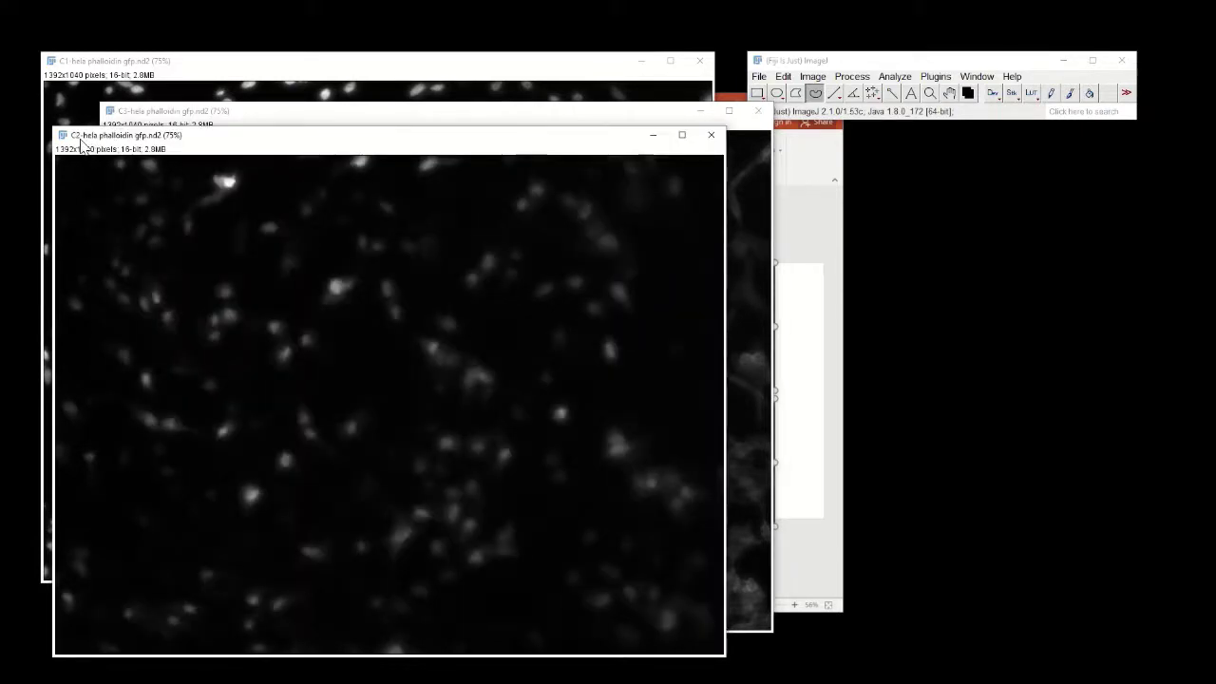
click(325, 120)
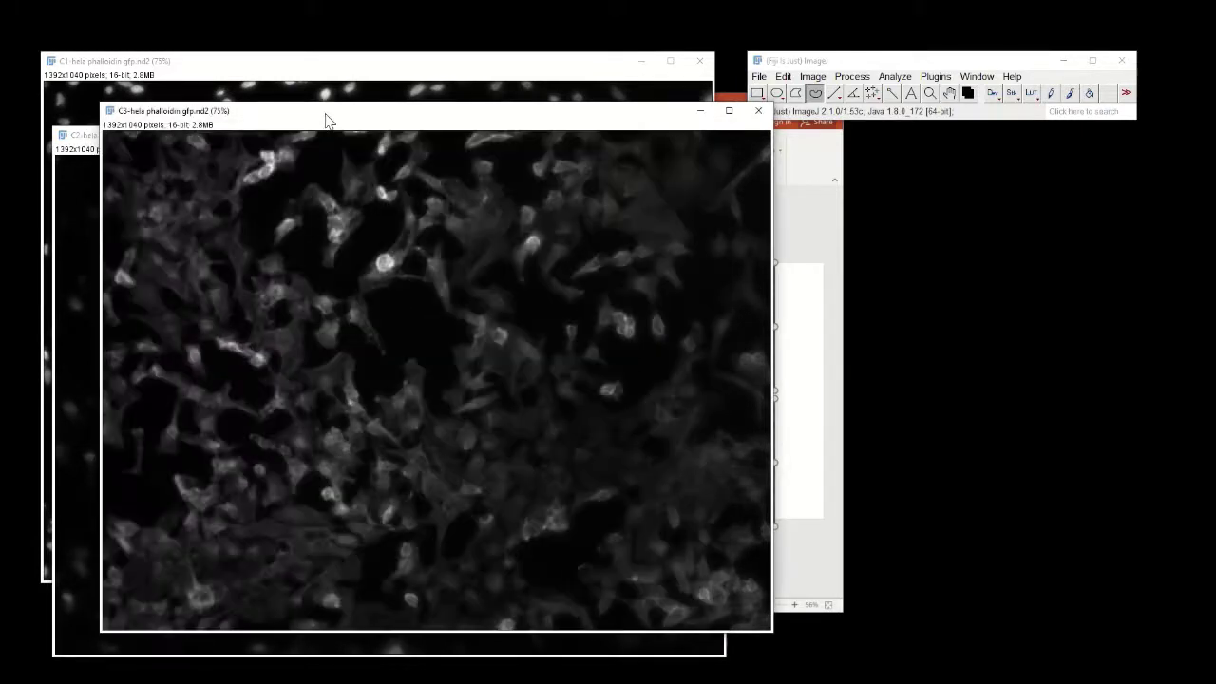
- Open the Brightness/Contrast adjustment for the C3 image, place its dialog beside the image and apply automatic contrast
click(812, 76)
mouse_move(846, 119)
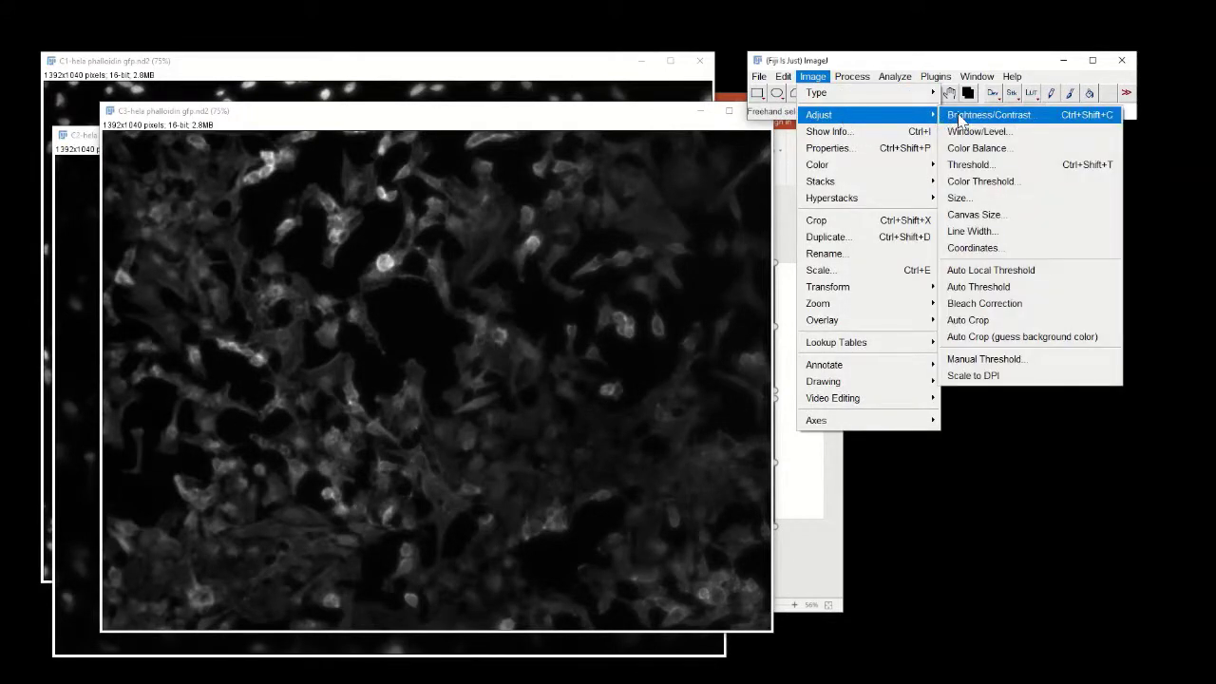
click(962, 120)
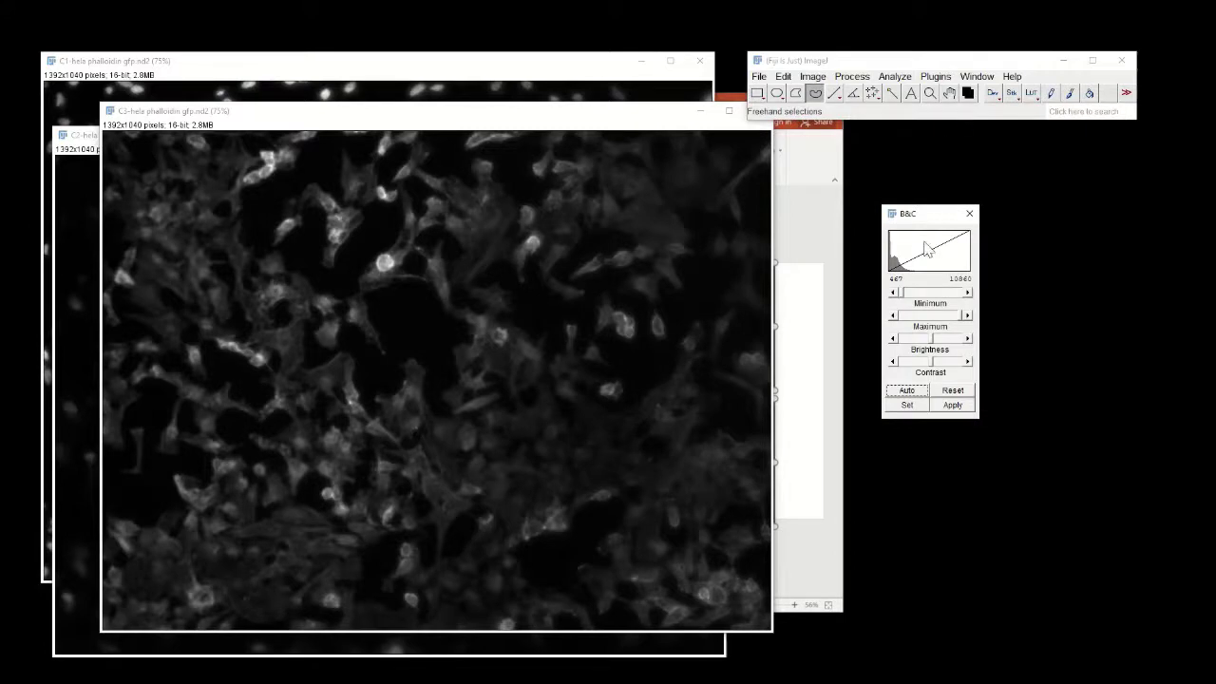
drag(933, 217, 804, 262)
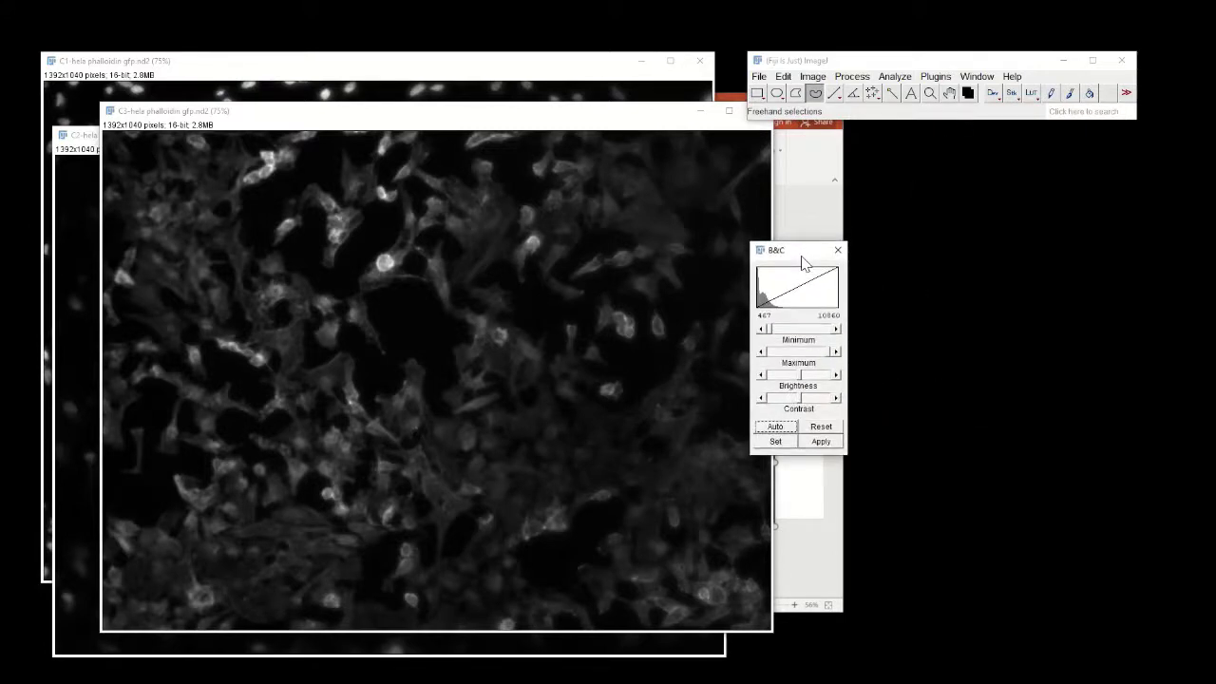
click(778, 428)
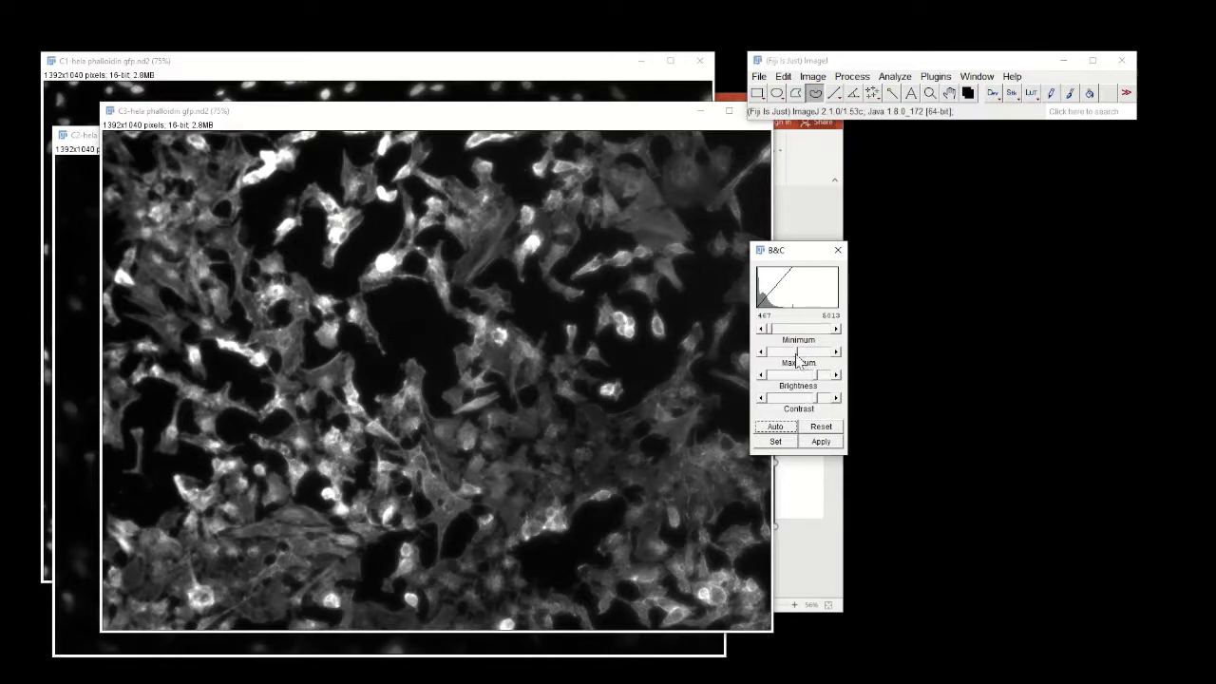
- Adjust the C3 image's display range to a minimum of 617 and a maximum of 7090
drag(796, 354, 808, 356)
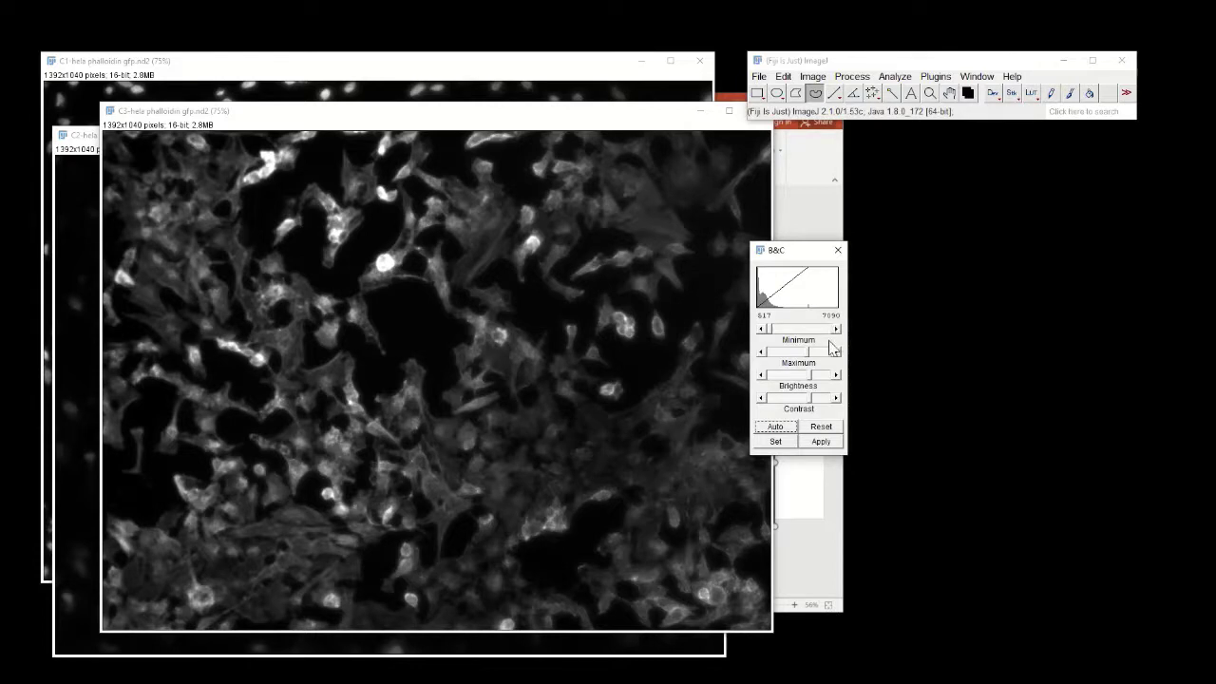
click(776, 441)
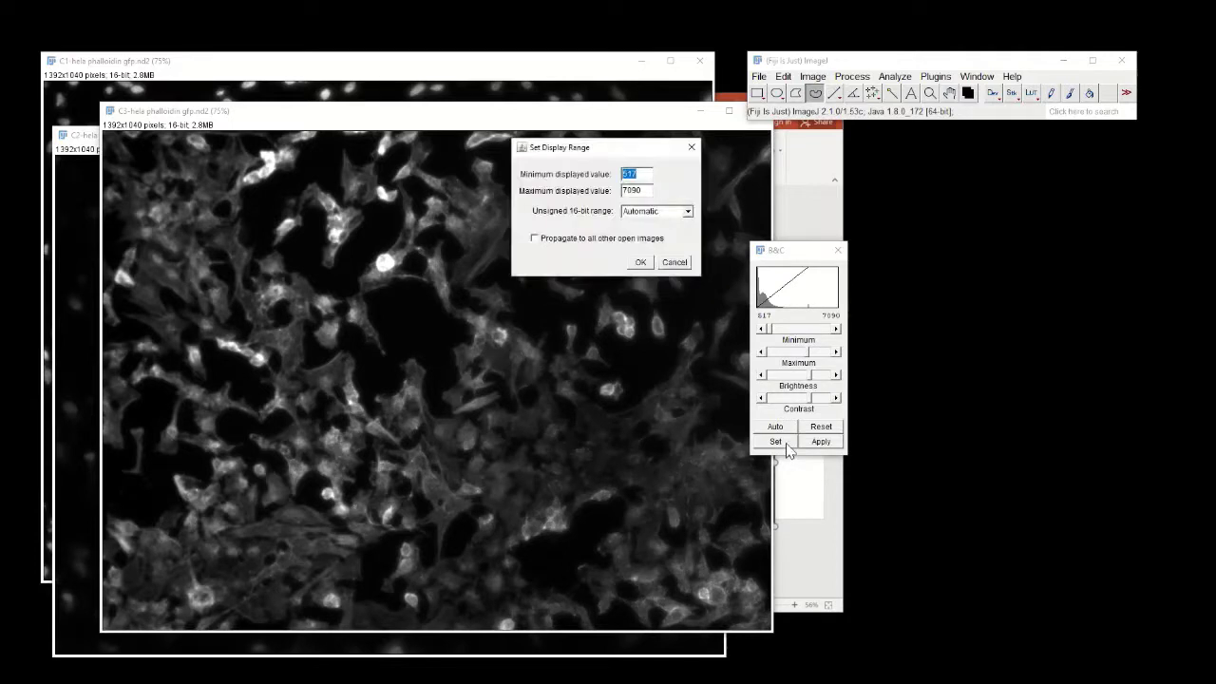
click(640, 262)
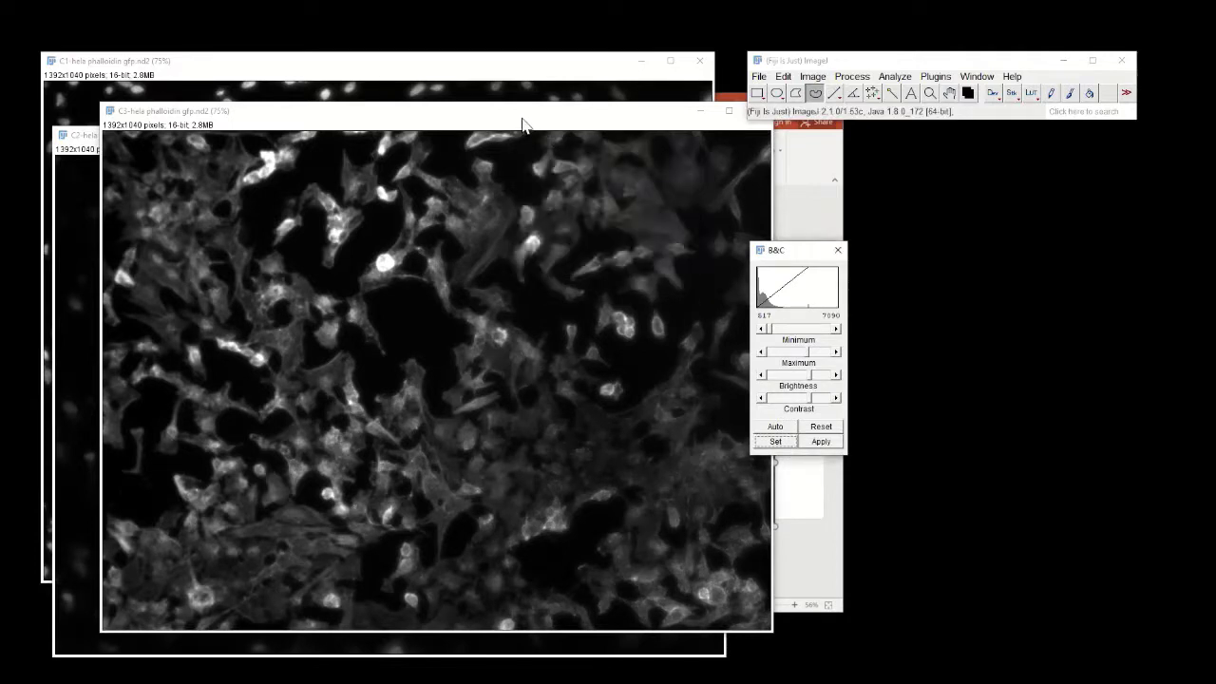
- Move the C3 window and the Brightness/Contrast dialog apart and bring the C2 image to the front
drag(524, 120, 544, 134)
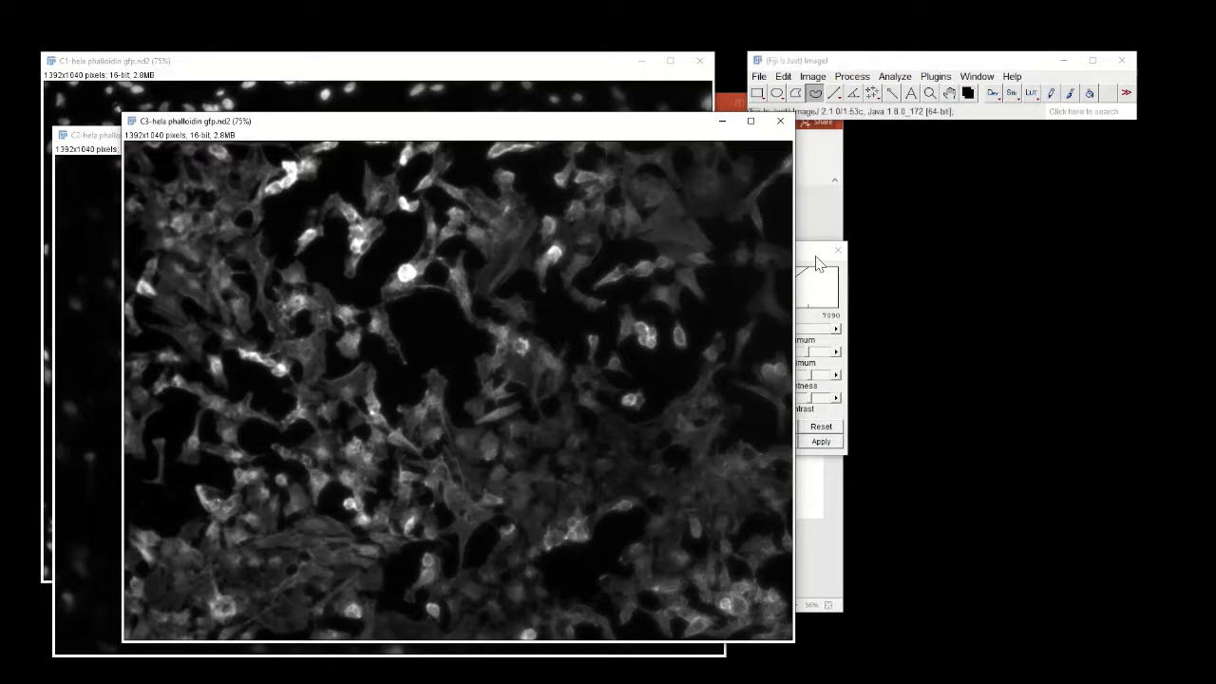
drag(817, 259, 963, 250)
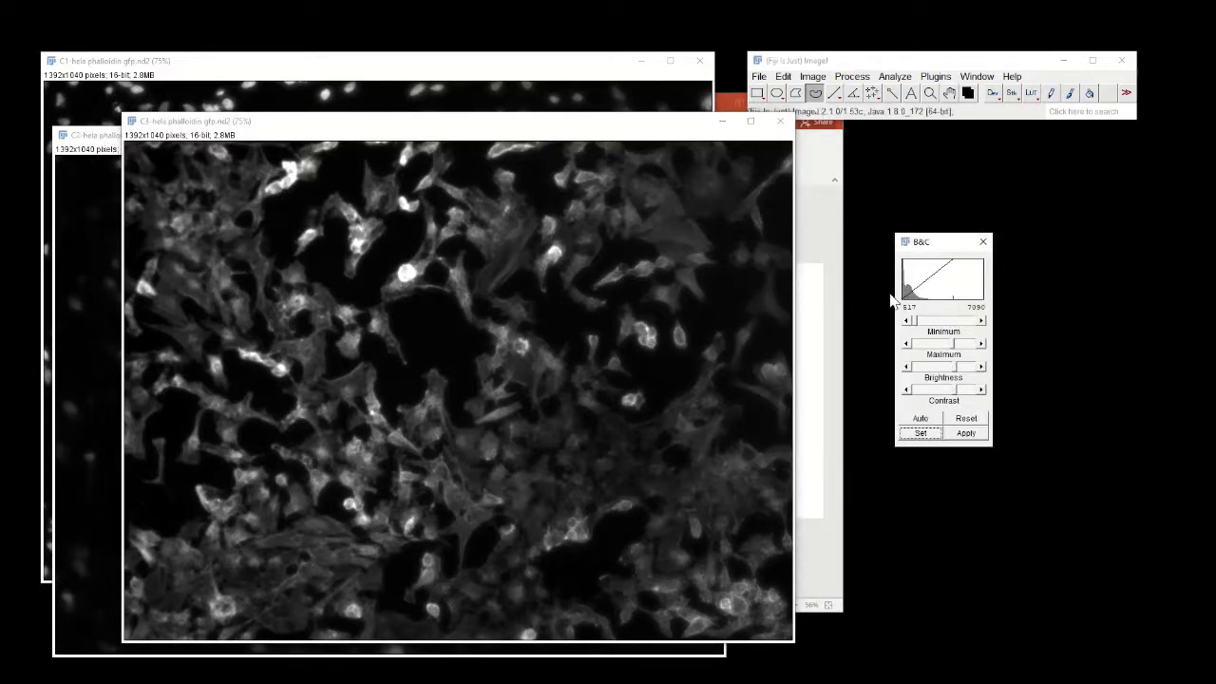
click(109, 141)
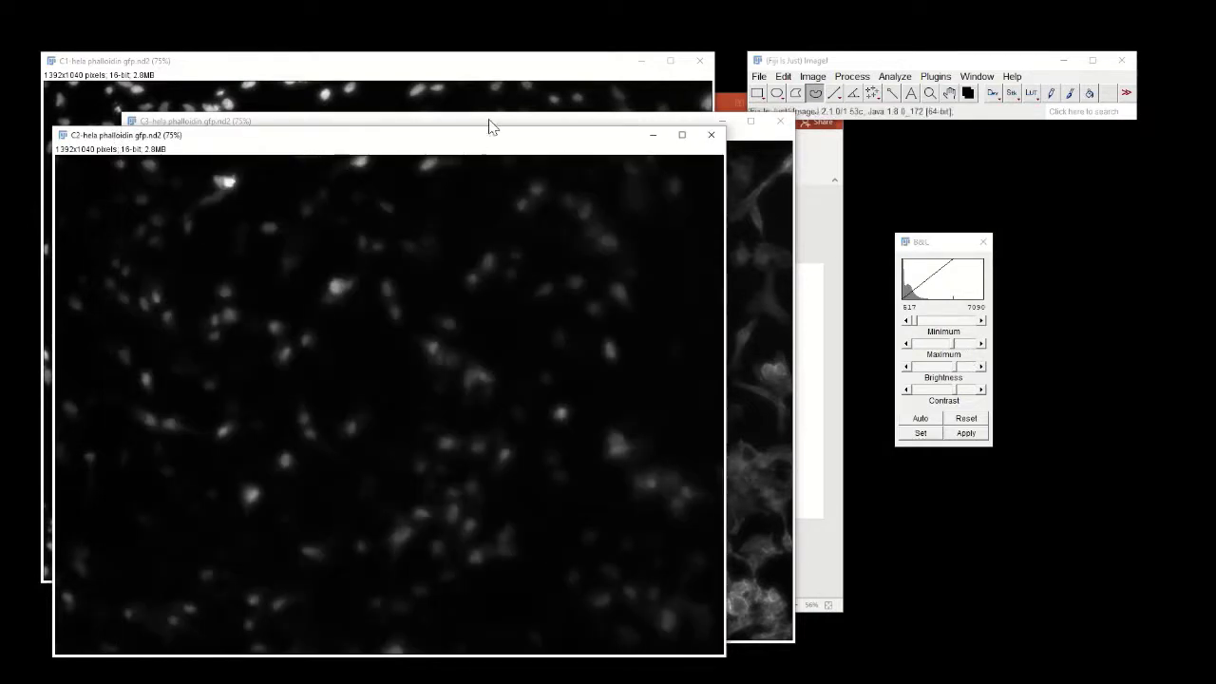
- Try automatic contrast with the maximum raised to 8369 on the C2 image, and reset its display range
drag(491, 131, 529, 93)
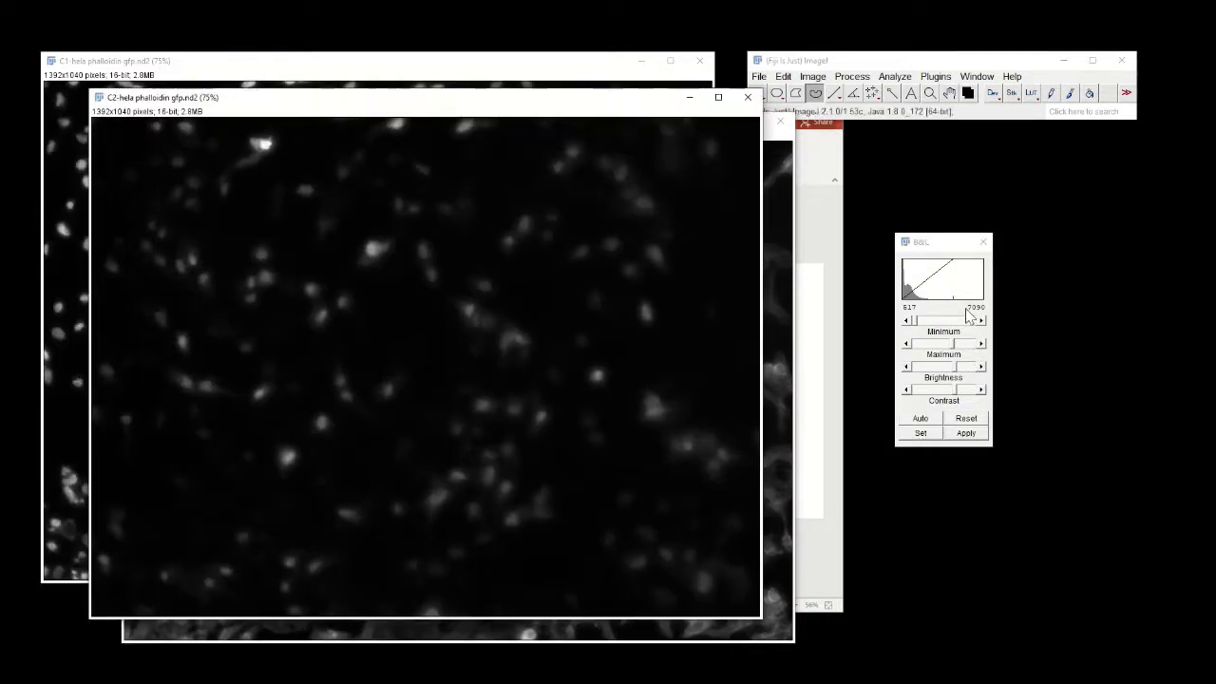
click(932, 422)
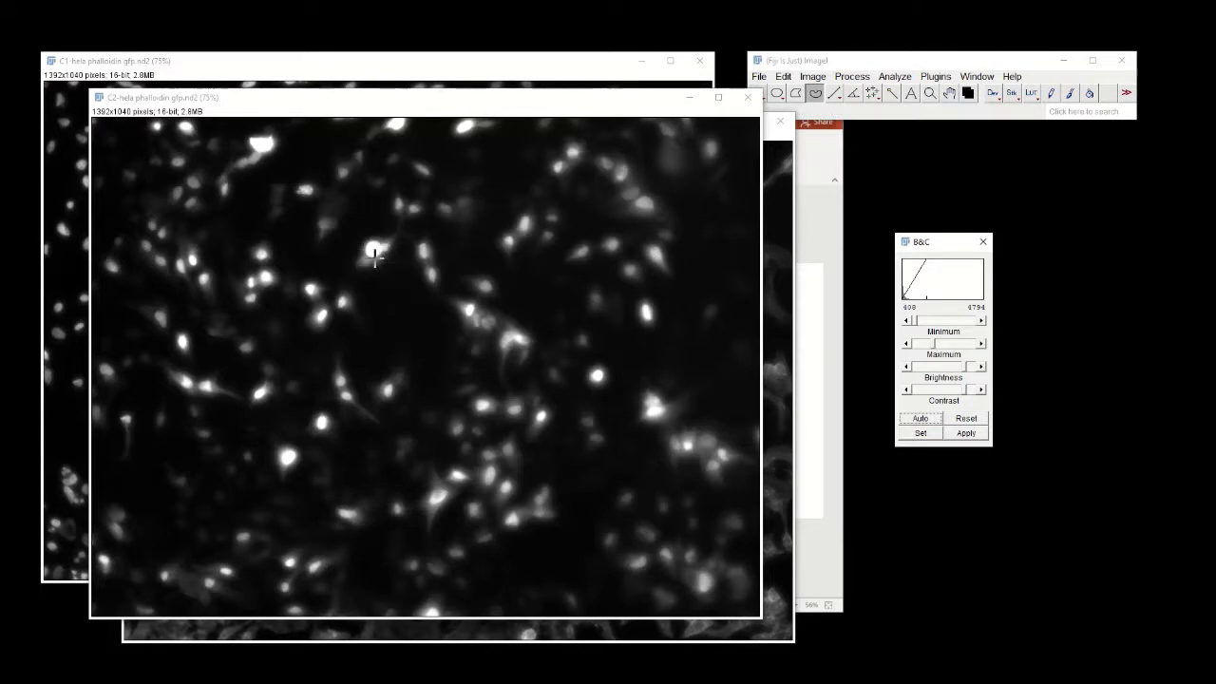
drag(932, 353, 951, 354)
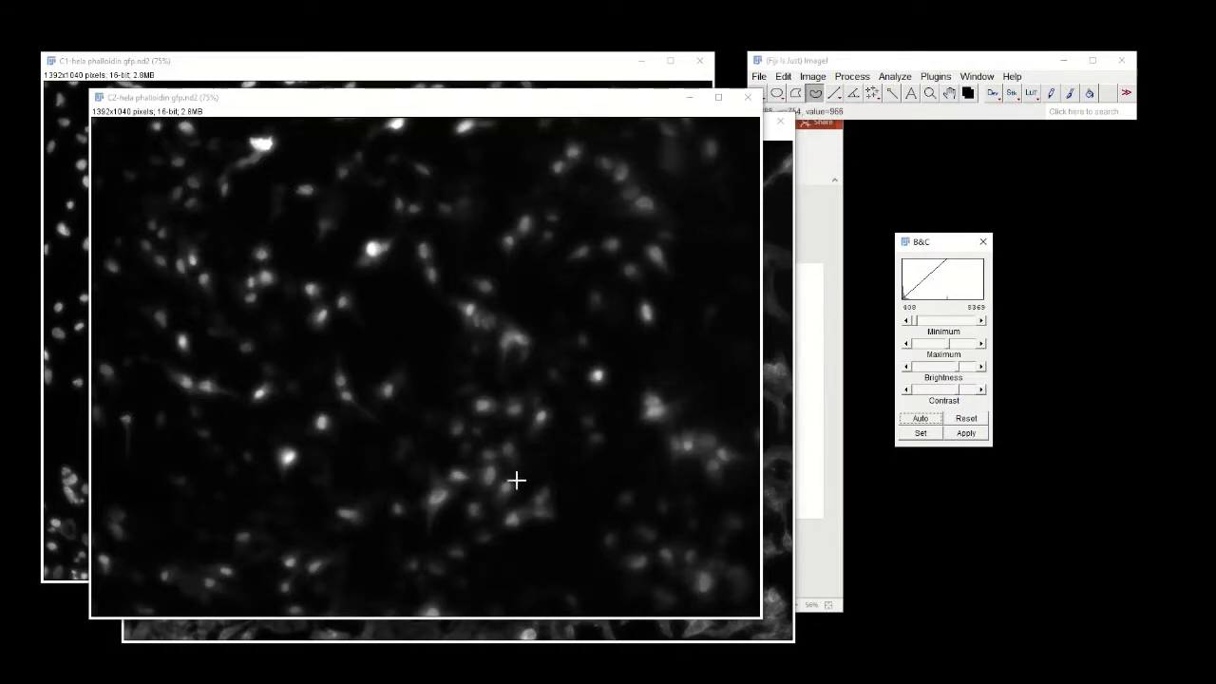
click(964, 419)
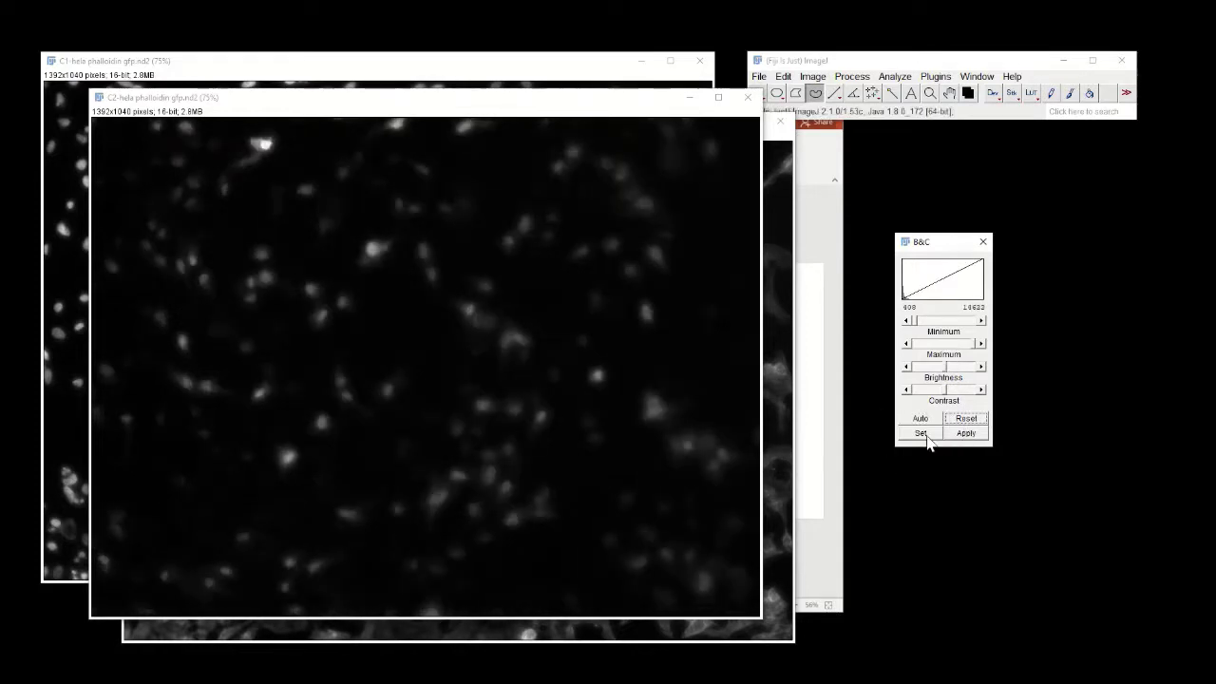
- Apply automatic contrast to the C2 image, adjust its display range to a minimum of 660 and a maximum of 8216, and apply it
click(919, 419)
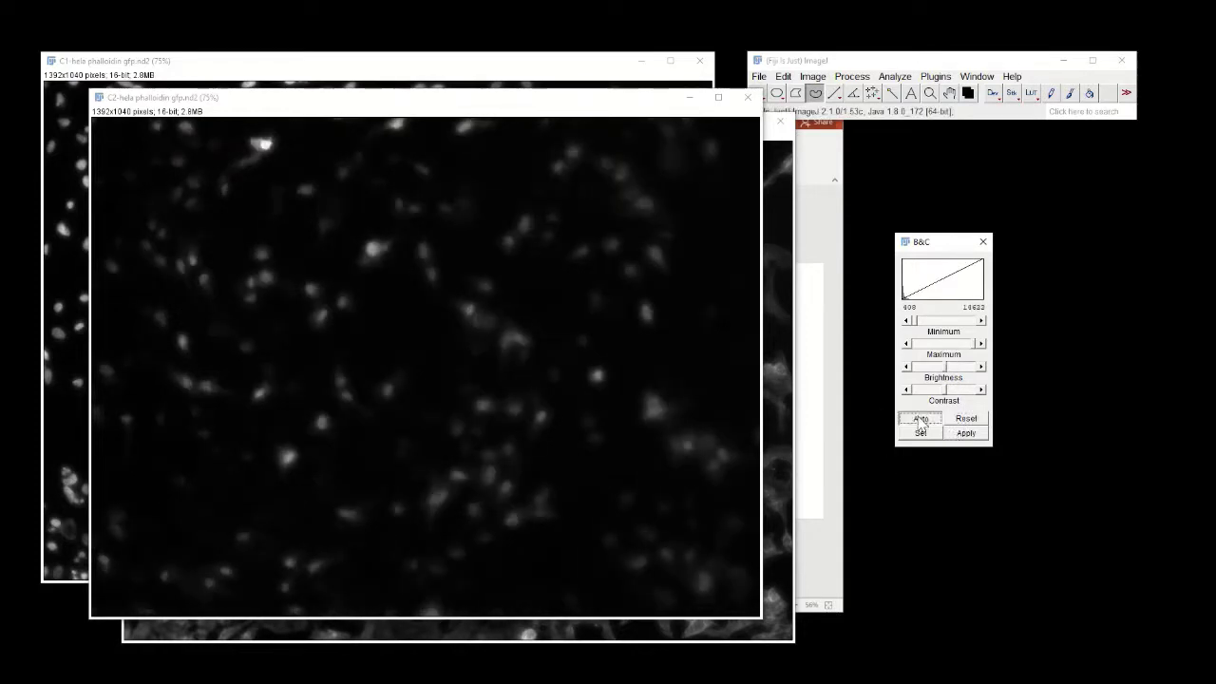
drag(934, 344, 952, 349)
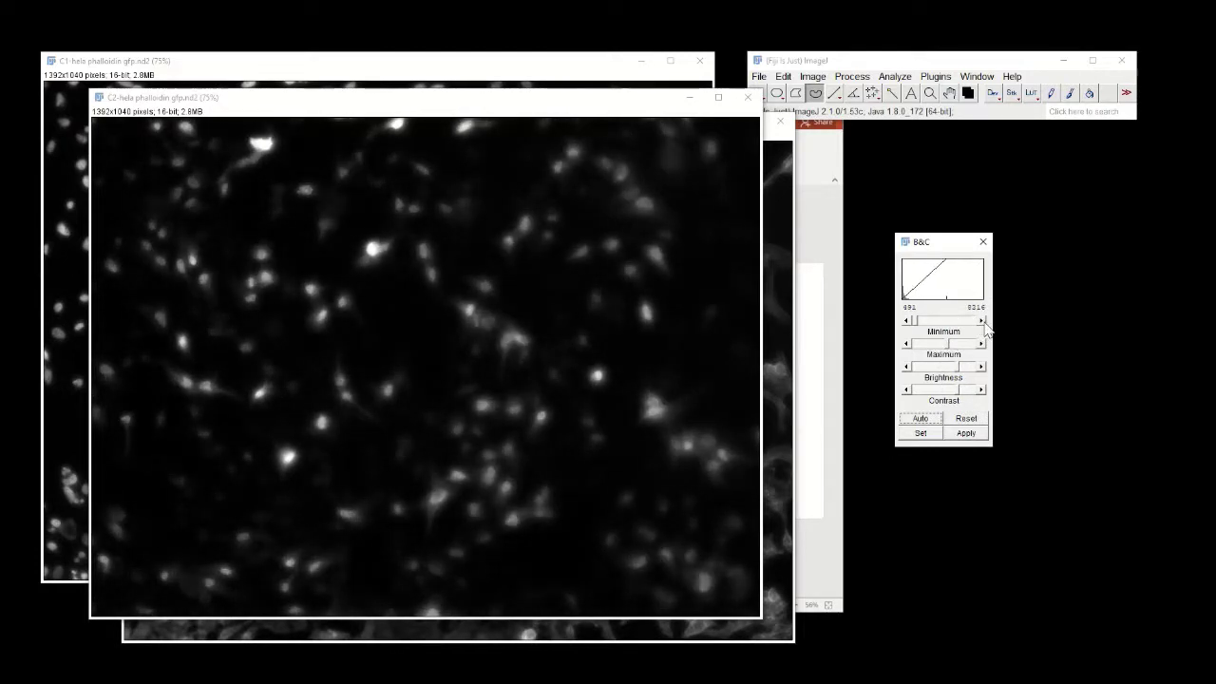
click(982, 321)
click(982, 322)
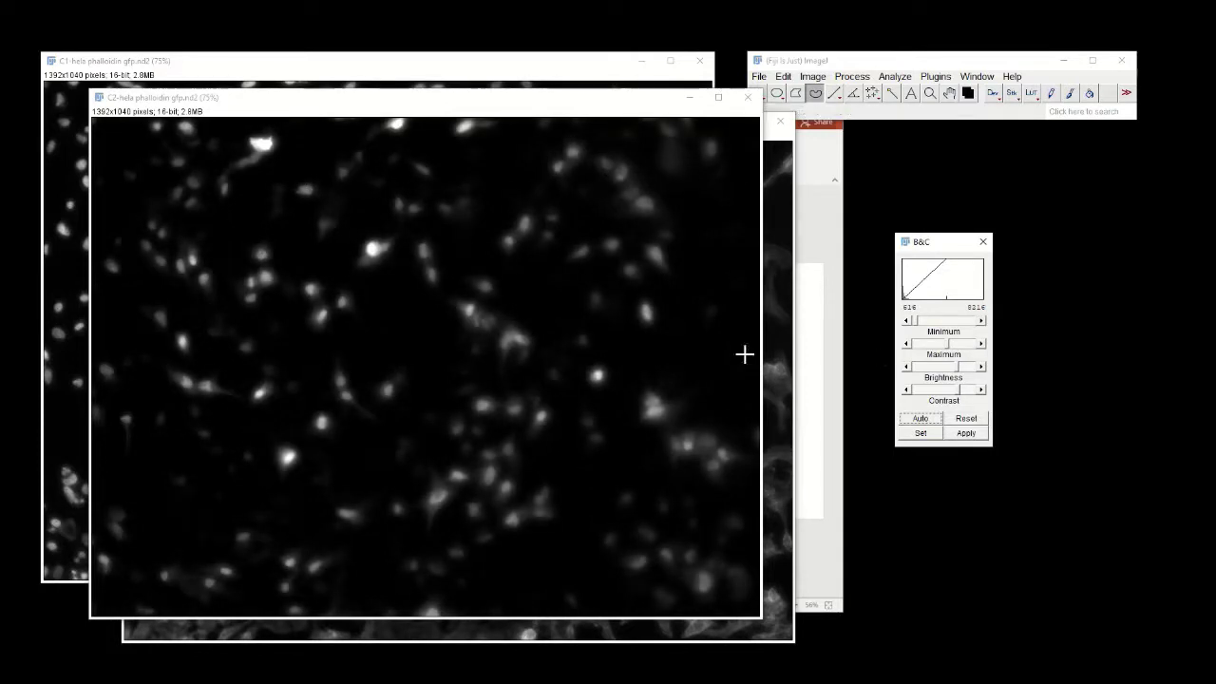
click(915, 321)
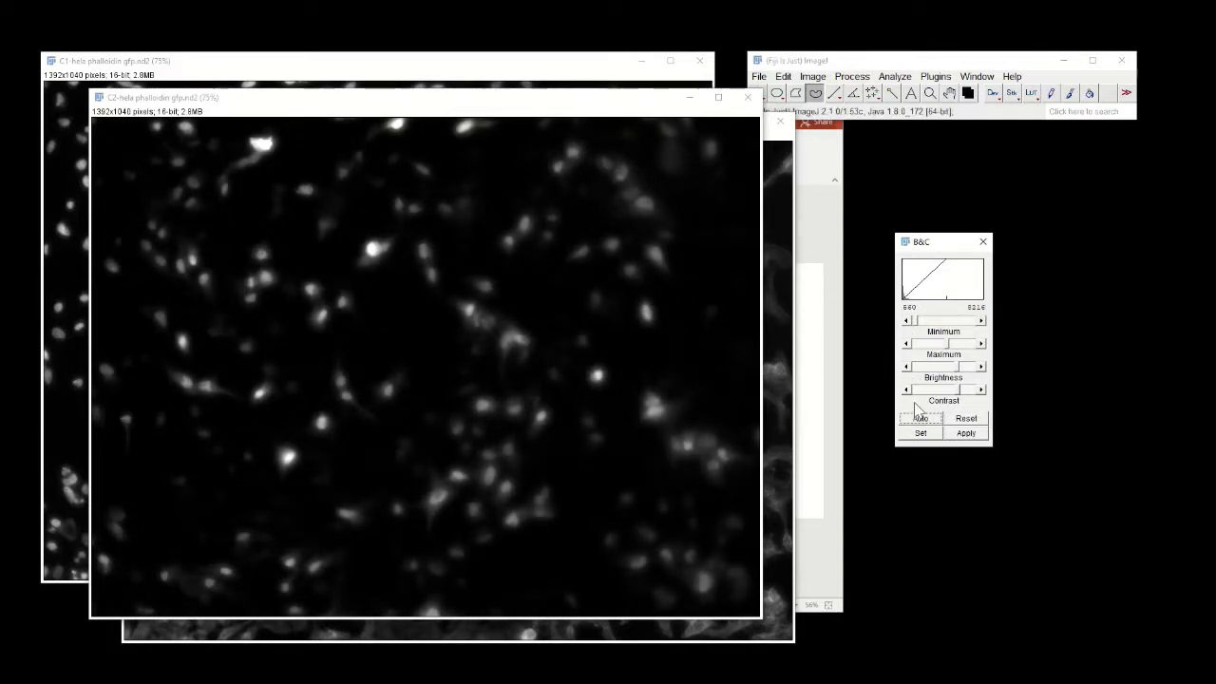
click(971, 437)
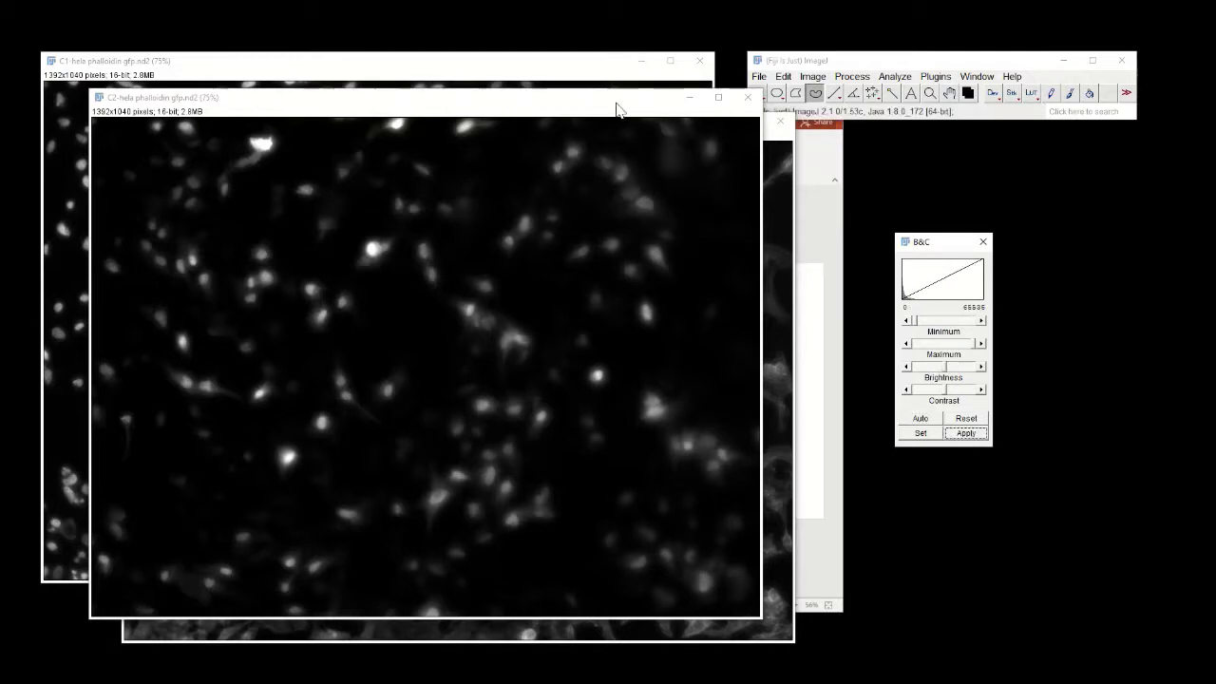
- Bring the C1 image to the front, set its contrast automatically with a maximum of 15040 and apply the range
drag(617, 109, 708, 122)
click(475, 61)
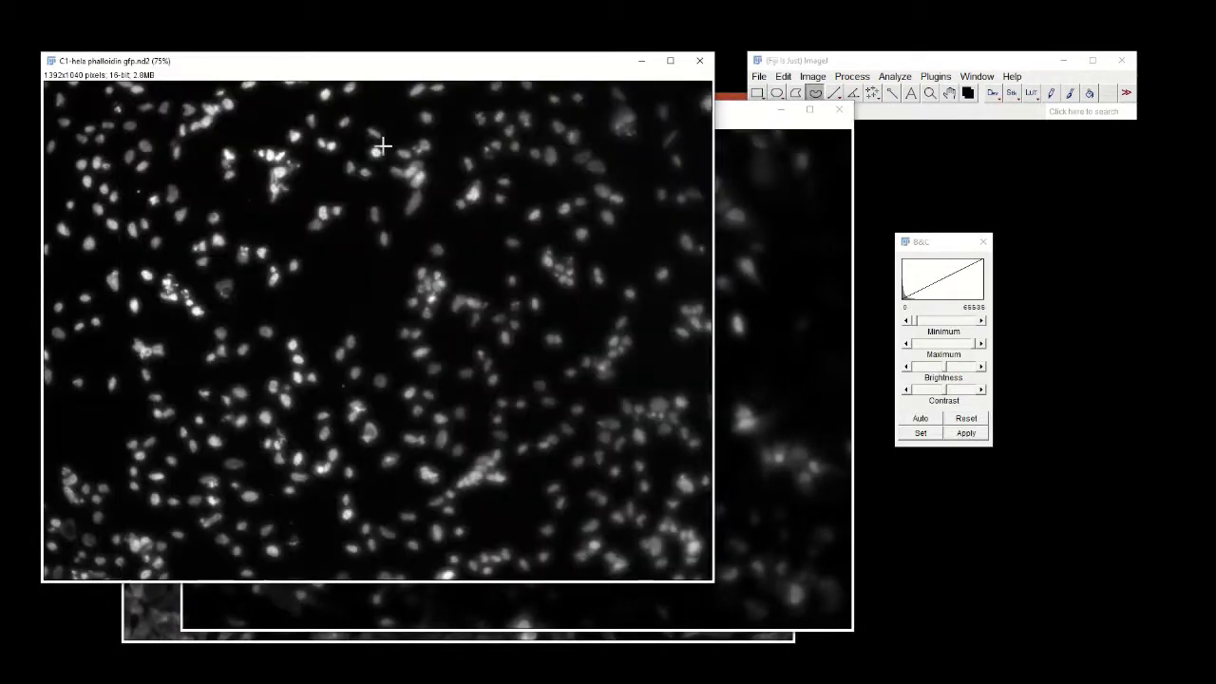
click(919, 418)
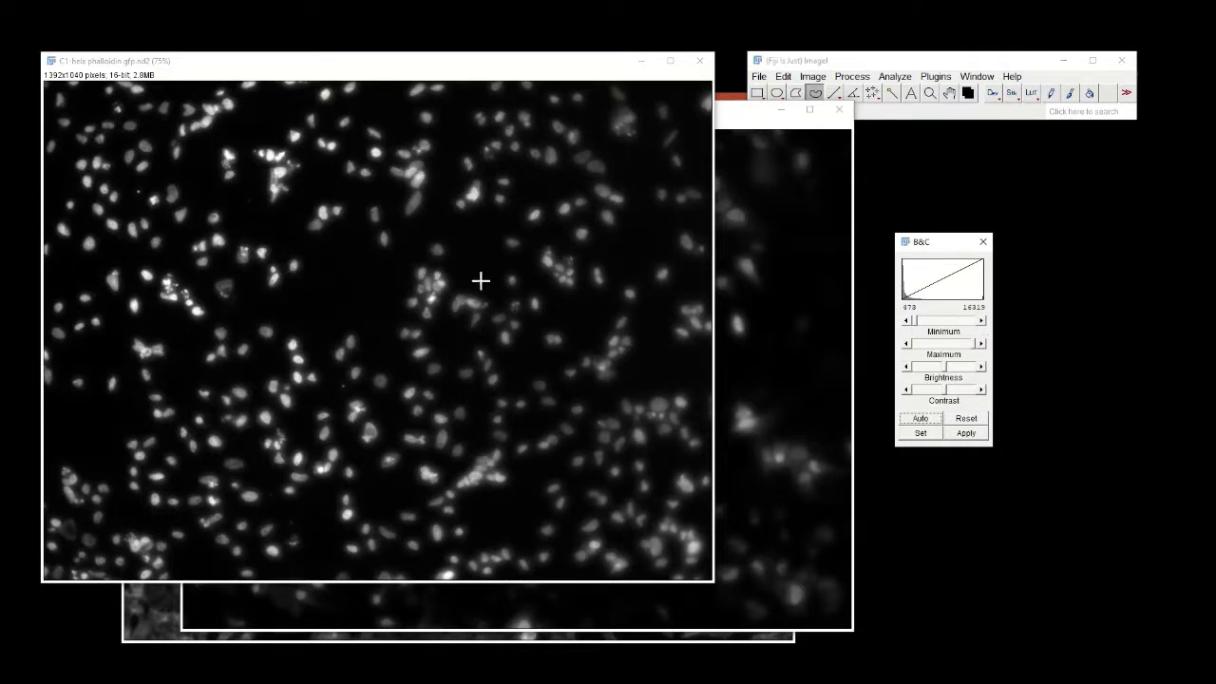
click(943, 344)
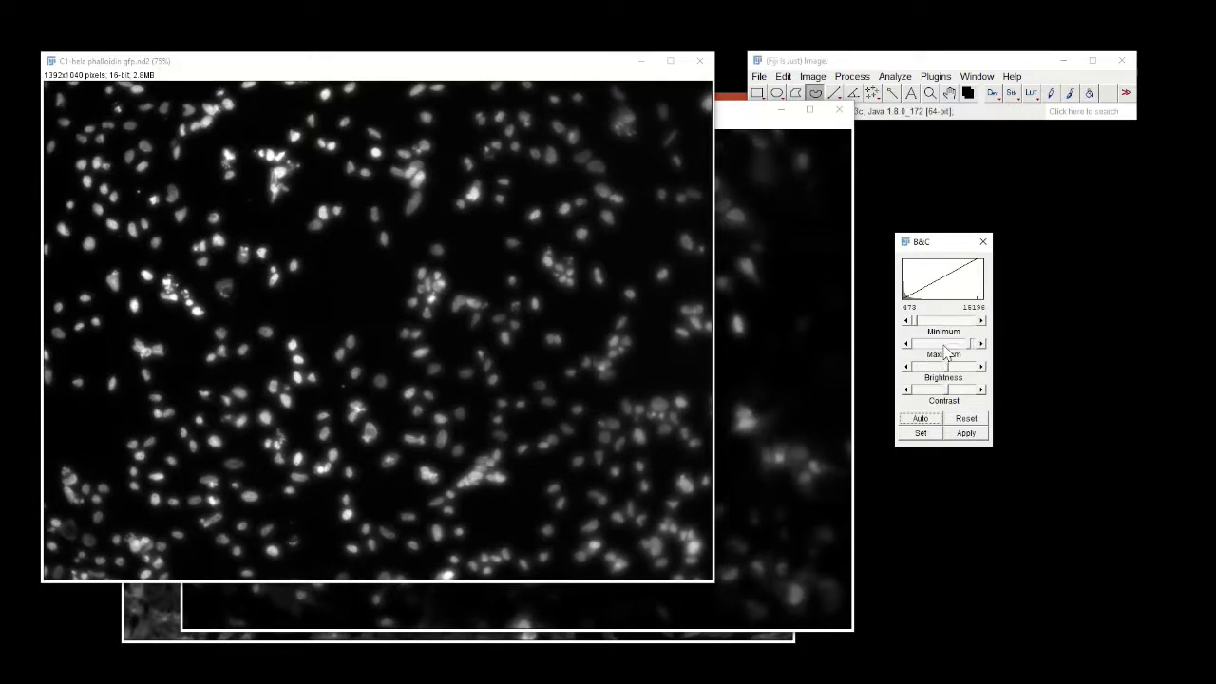
click(944, 346)
click(968, 435)
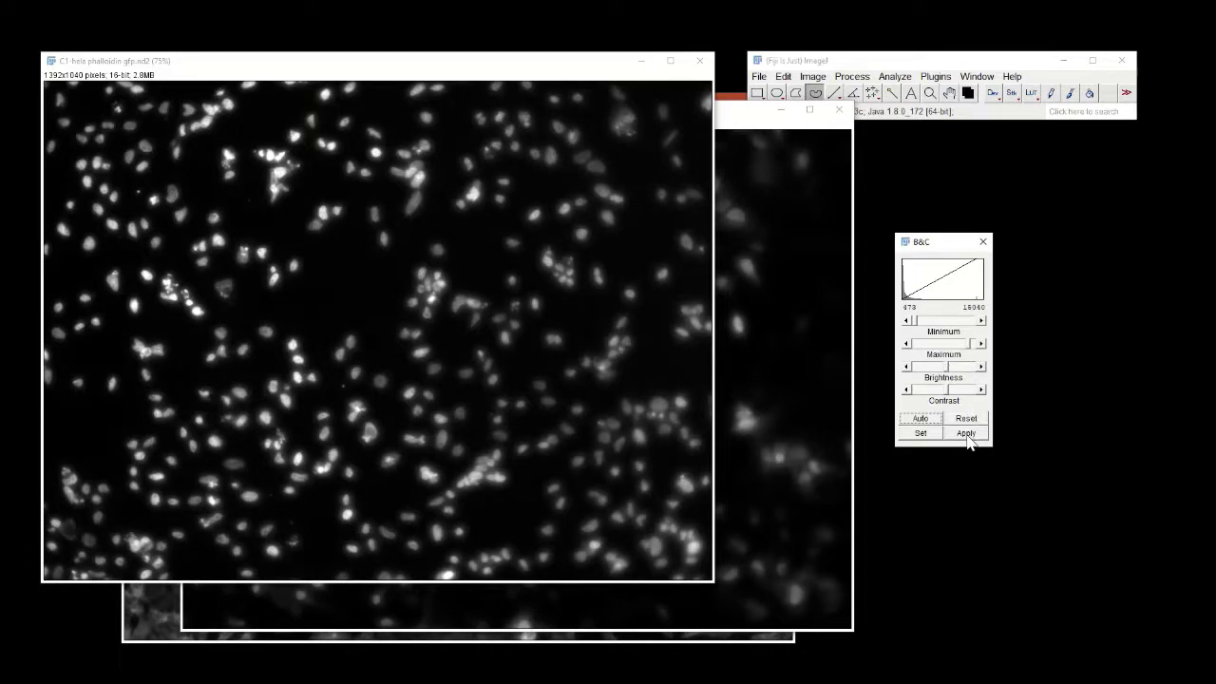
- Merge the three channels into a composite with C3 as red, C2 as green and C1 as blue
click(812, 80)
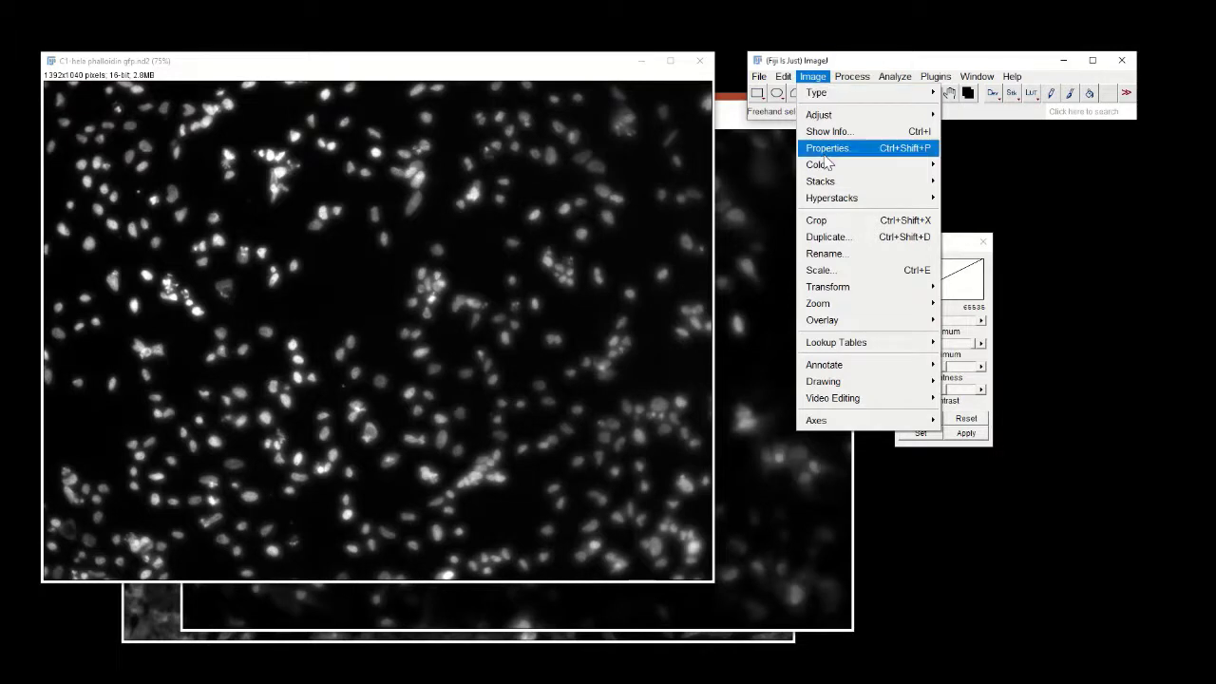
click(559, 71)
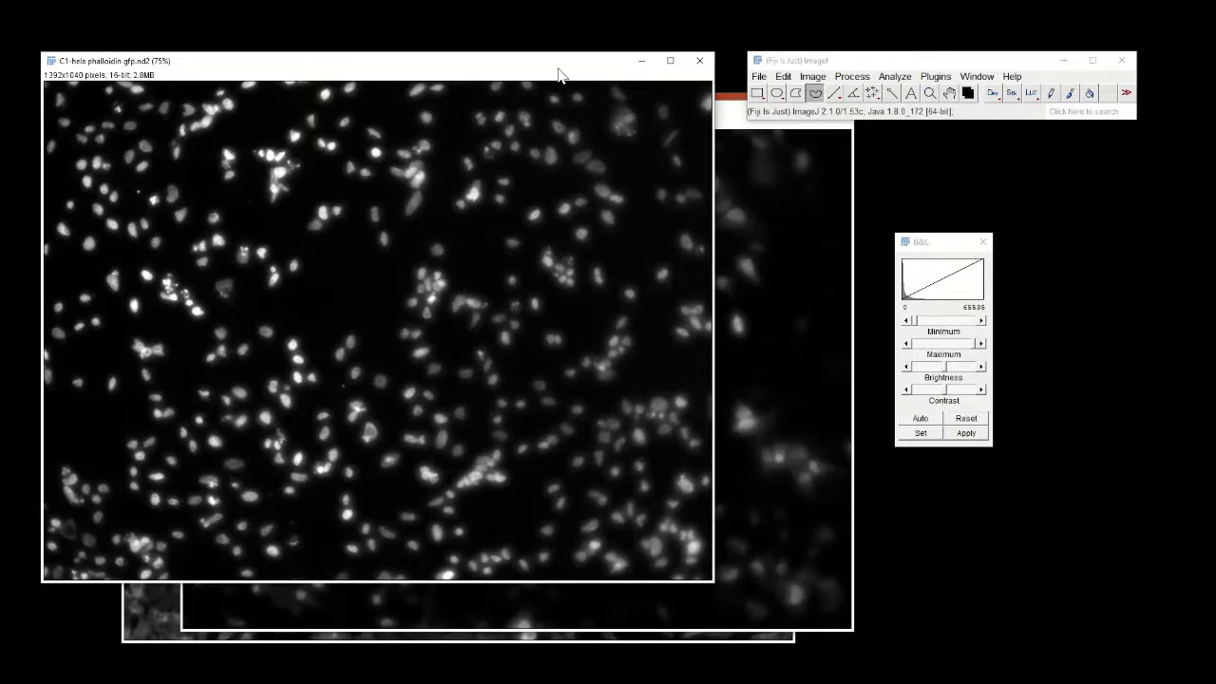
click(727, 119)
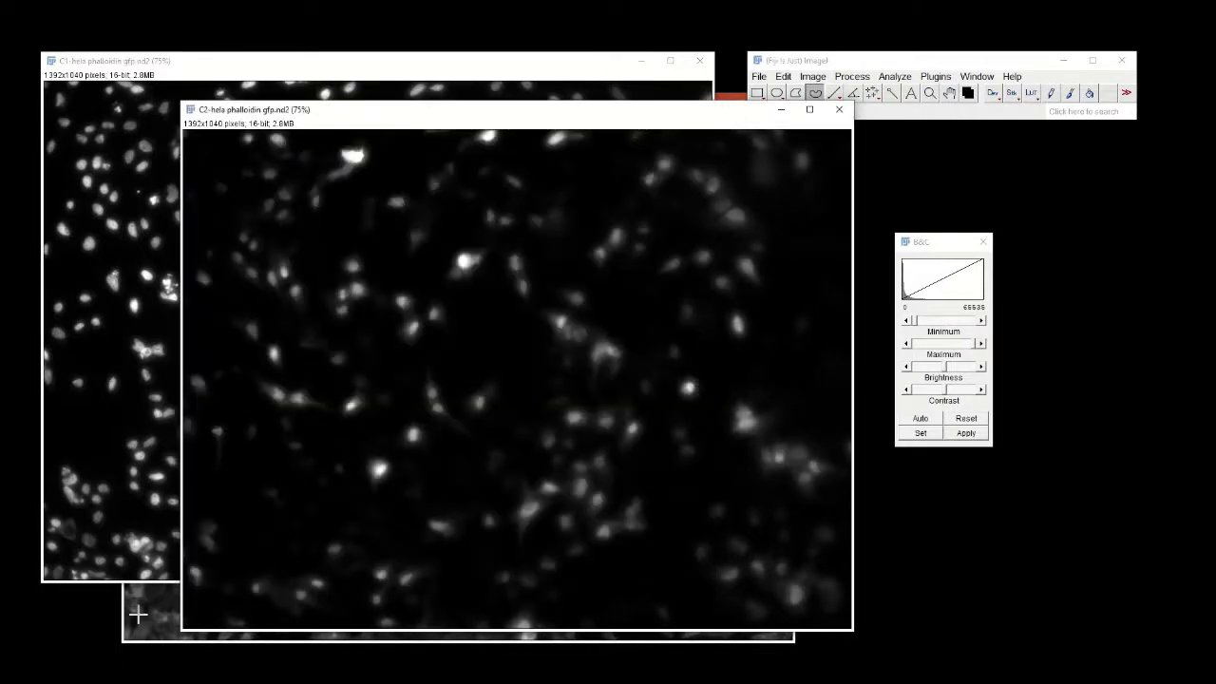
click(812, 76)
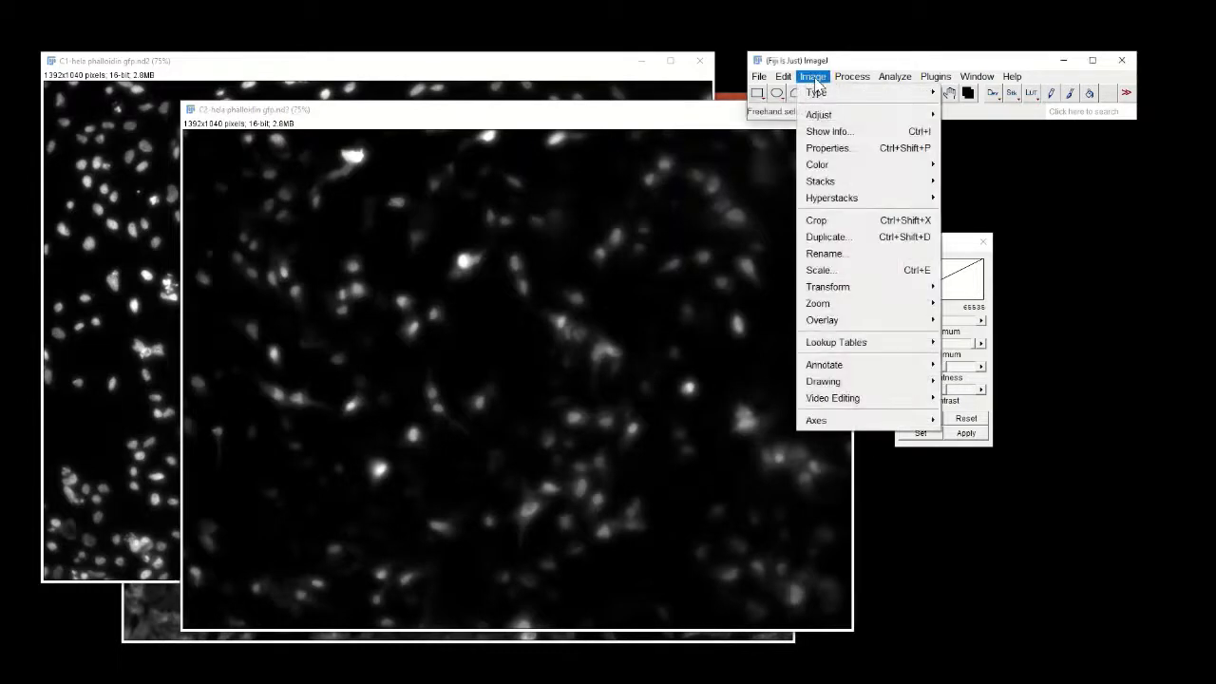
mouse_move(815, 92)
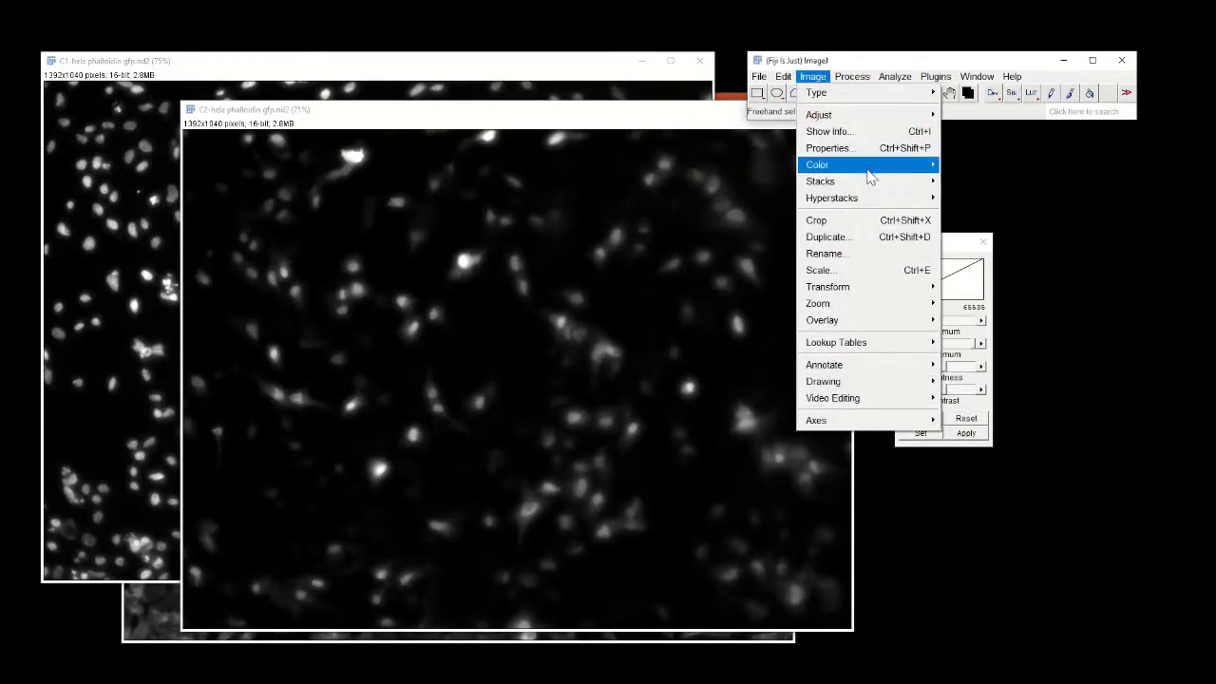
mouse_move(866, 167)
click(1008, 186)
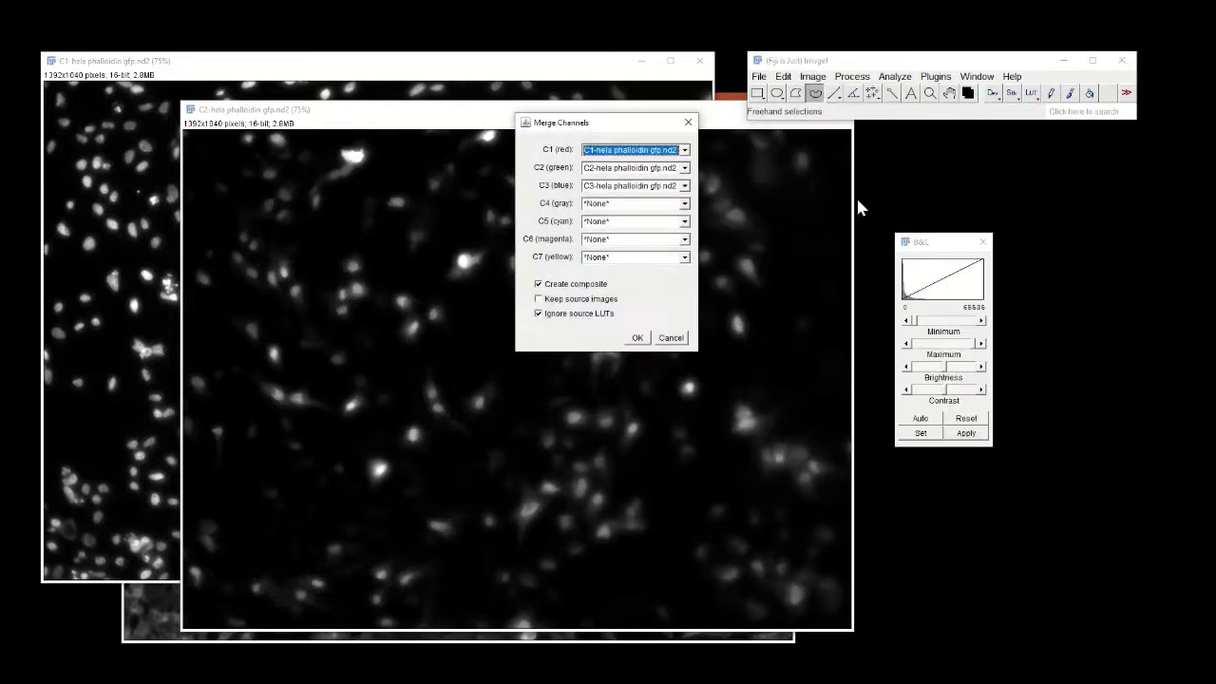
click(660, 185)
click(627, 198)
click(635, 149)
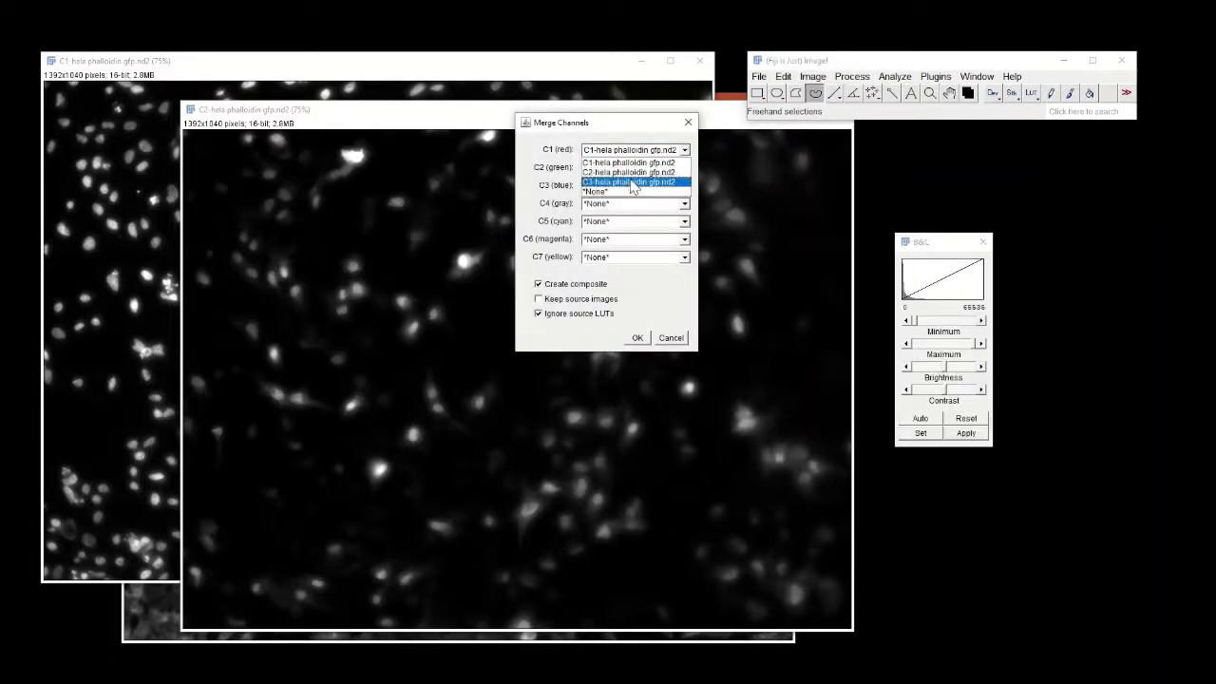
click(632, 181)
click(637, 338)
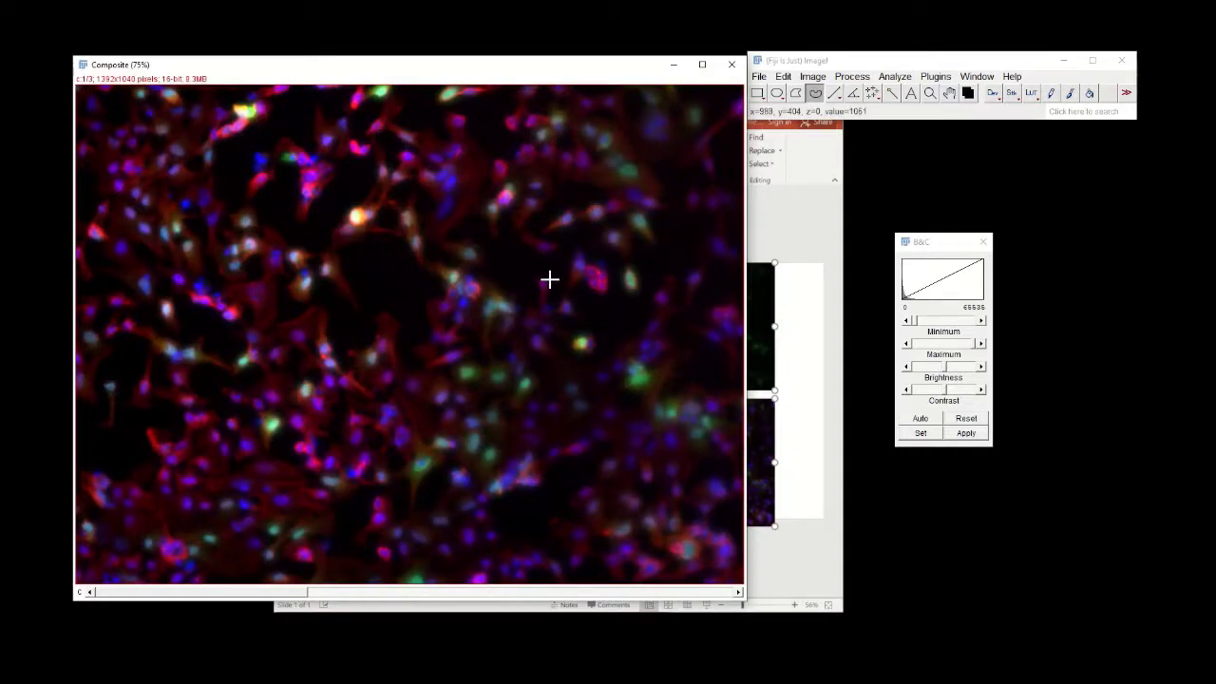
- Save the merged composite image as a JPEG
click(764, 77)
mouse_move(776, 264)
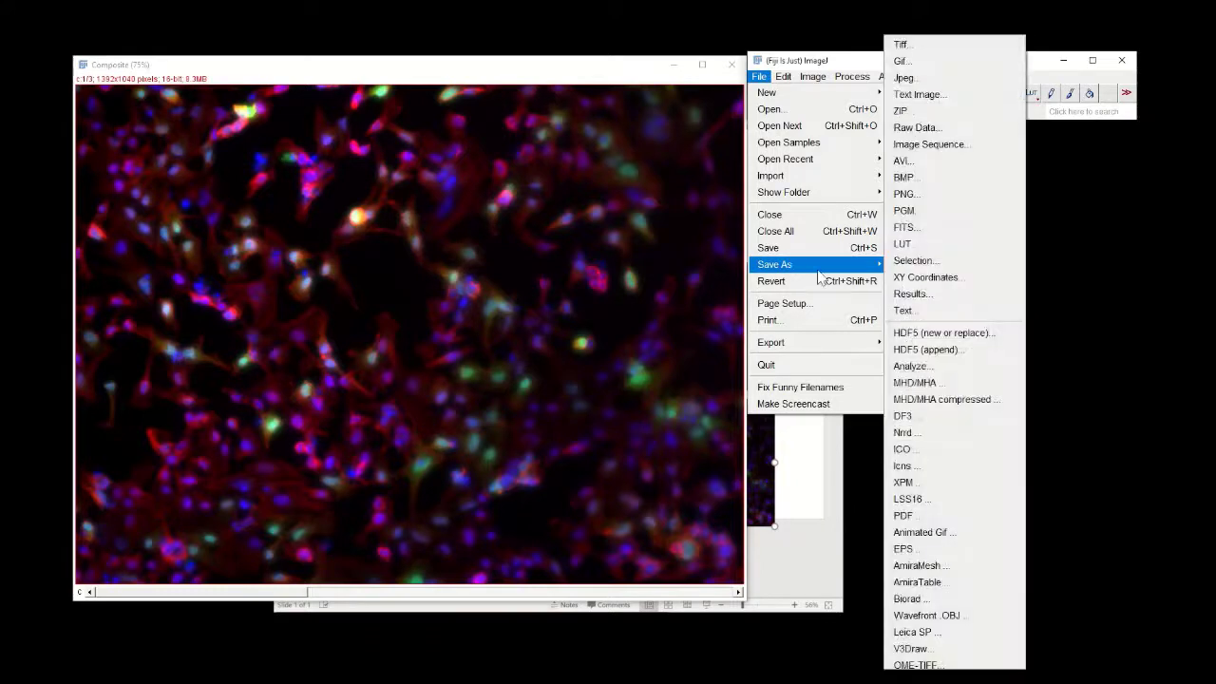
click(901, 79)
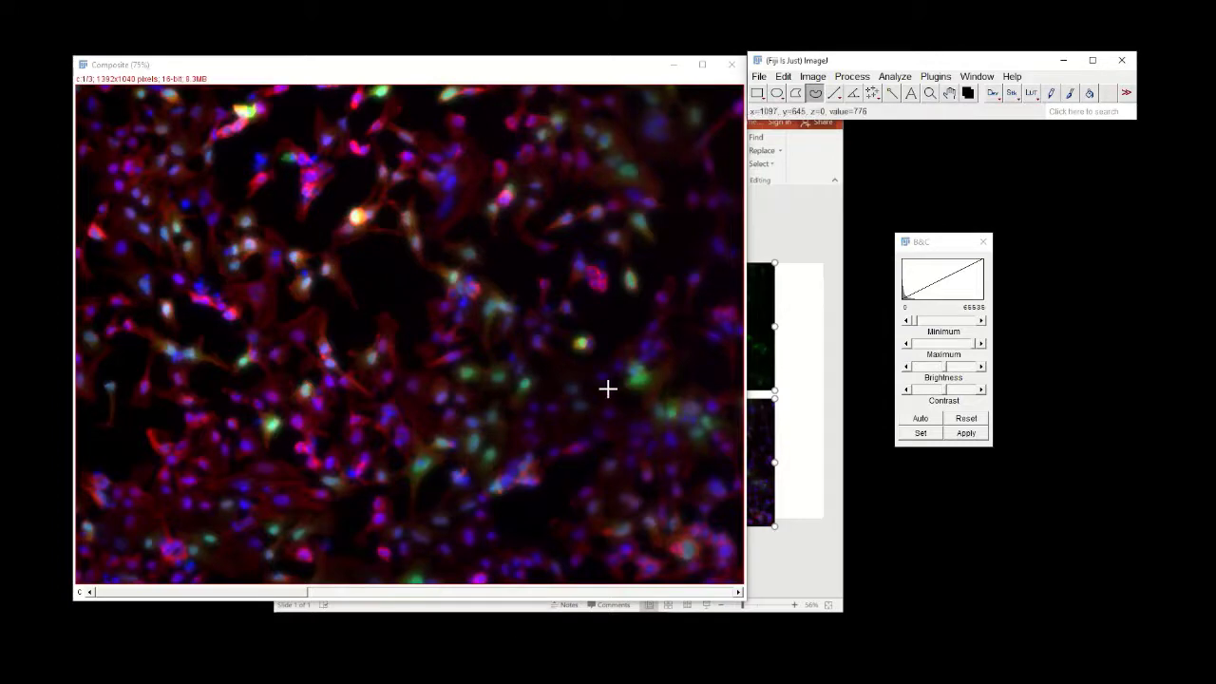
- Switch to the PowerPoint figure, maximize it, paste the new composite and set the picture's width to 5"
click(795, 225)
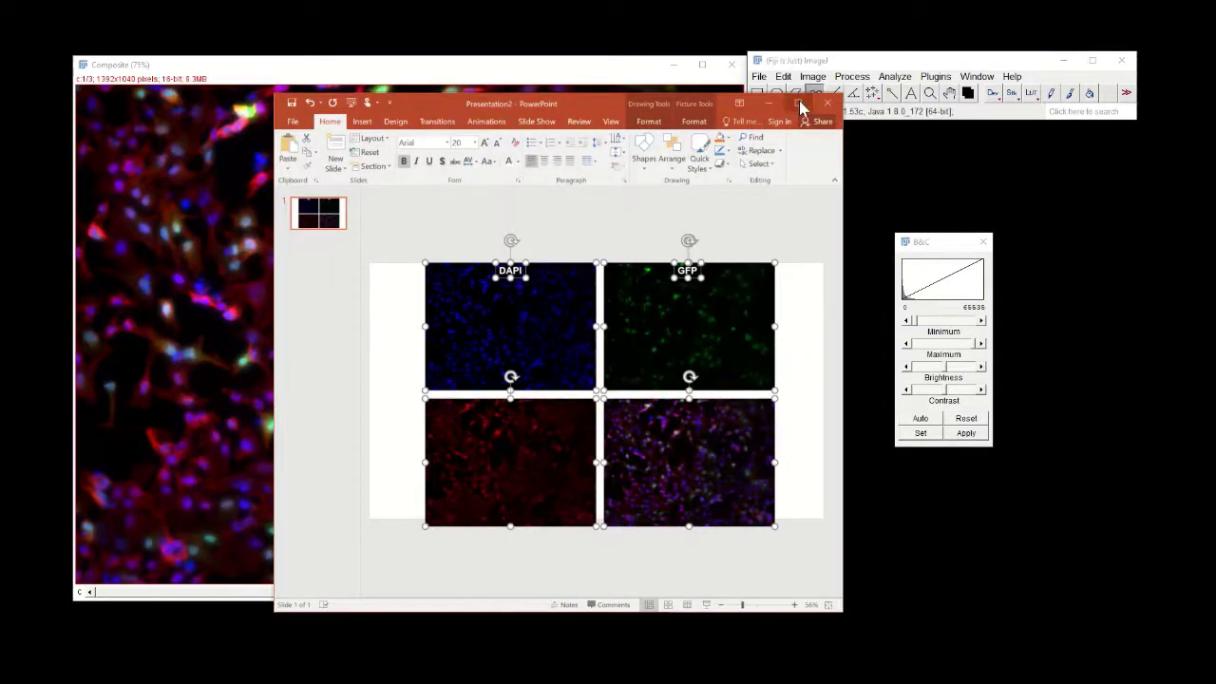
click(798, 101)
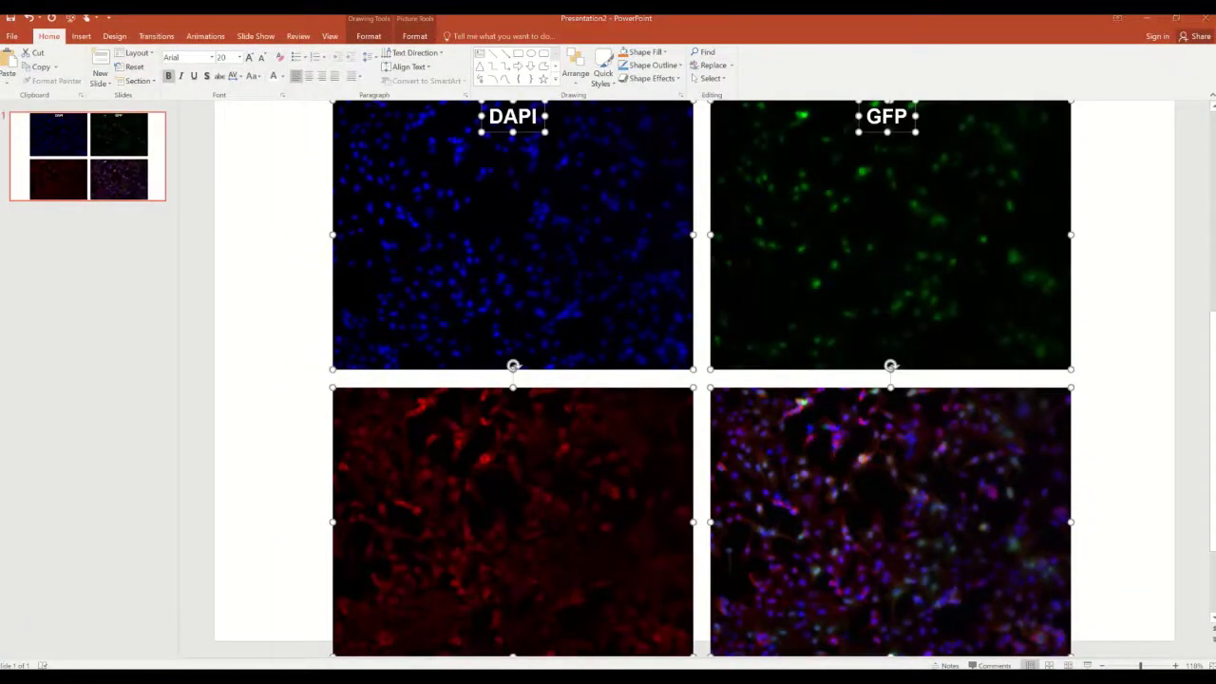
key(ctrl+v)
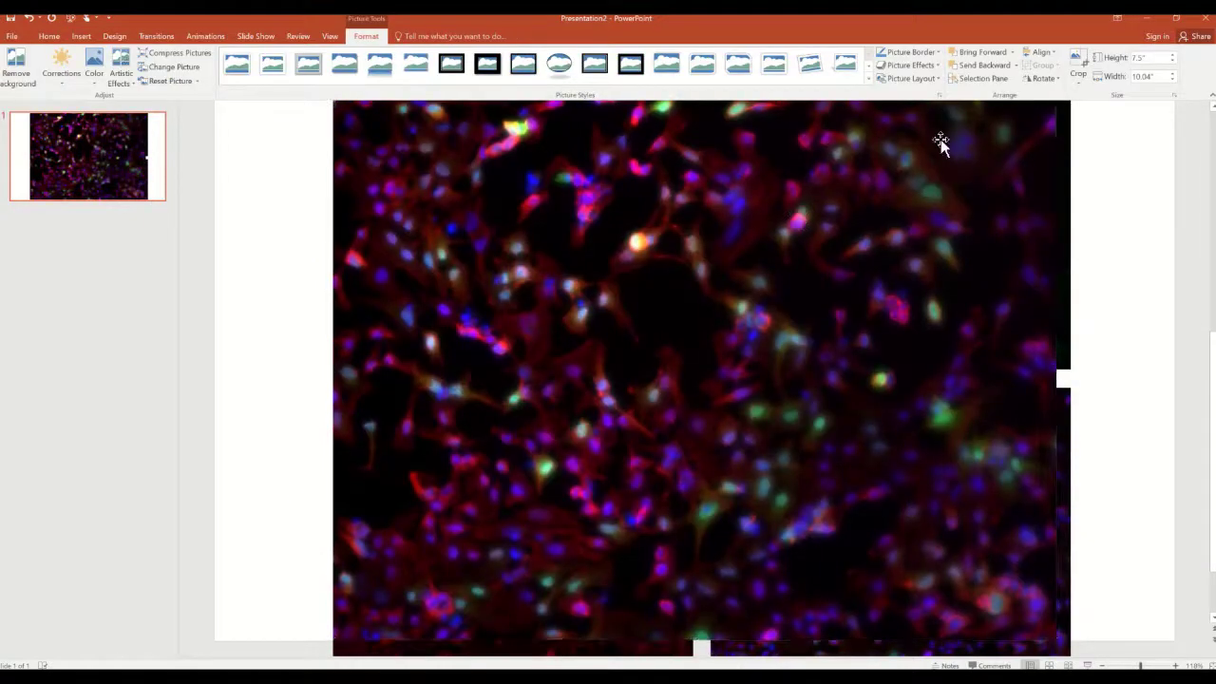
click(1151, 78)
text(5)
key(Return)
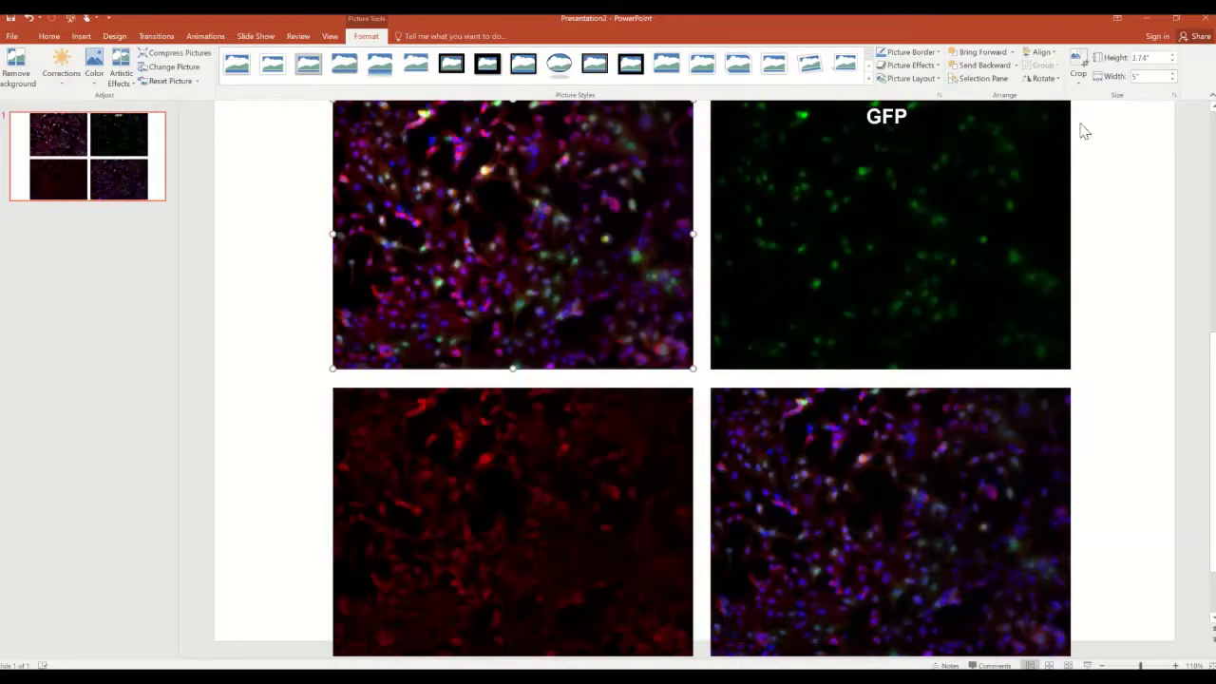
- Place the new composite to the right of the old merged image, aligned with the bottom row of the figure
drag(630, 256, 1199, 498)
drag(1093, 476, 1144, 517)
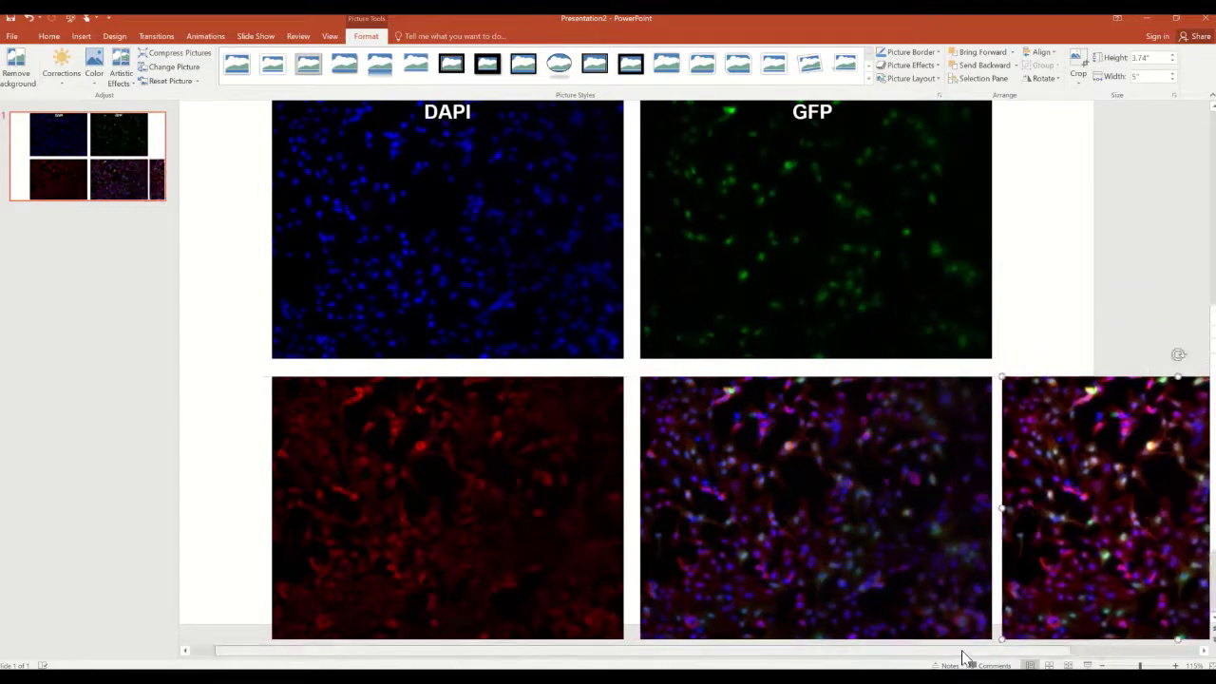
drag(963, 652, 1047, 652)
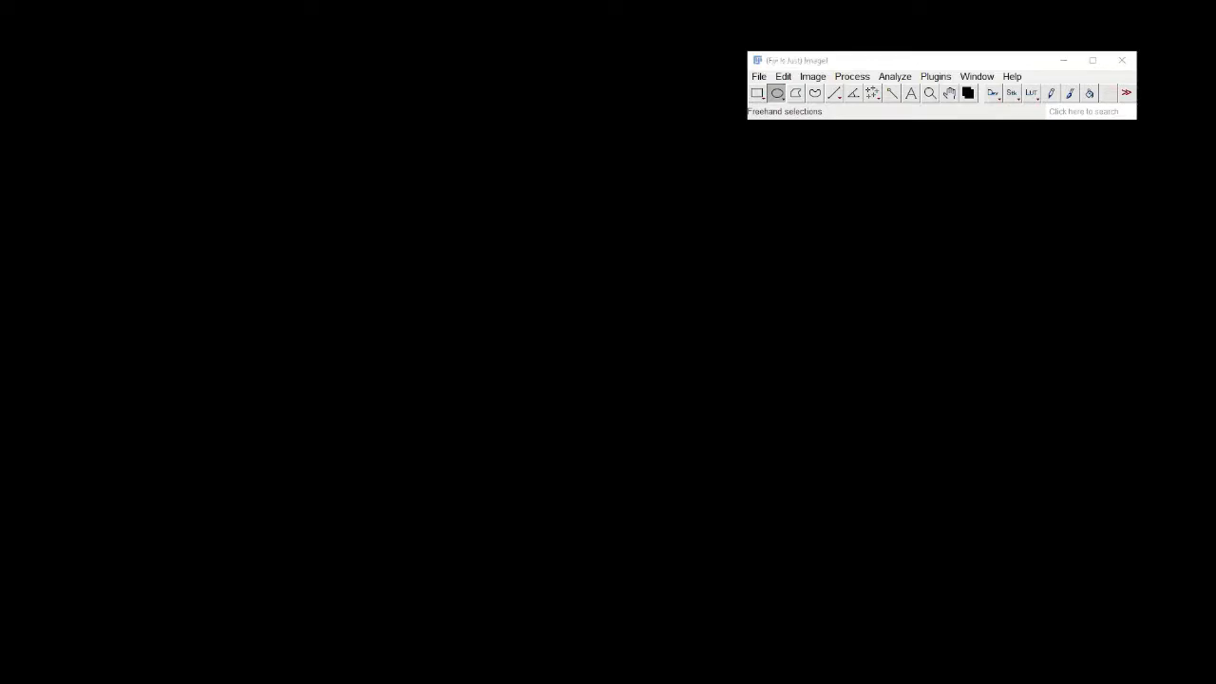
- Open hela phalloidin gfp.nd2 in Fiji as a hyperstack with autoscaling, and move its window up slightly
drag(772, 239, 891, 80)
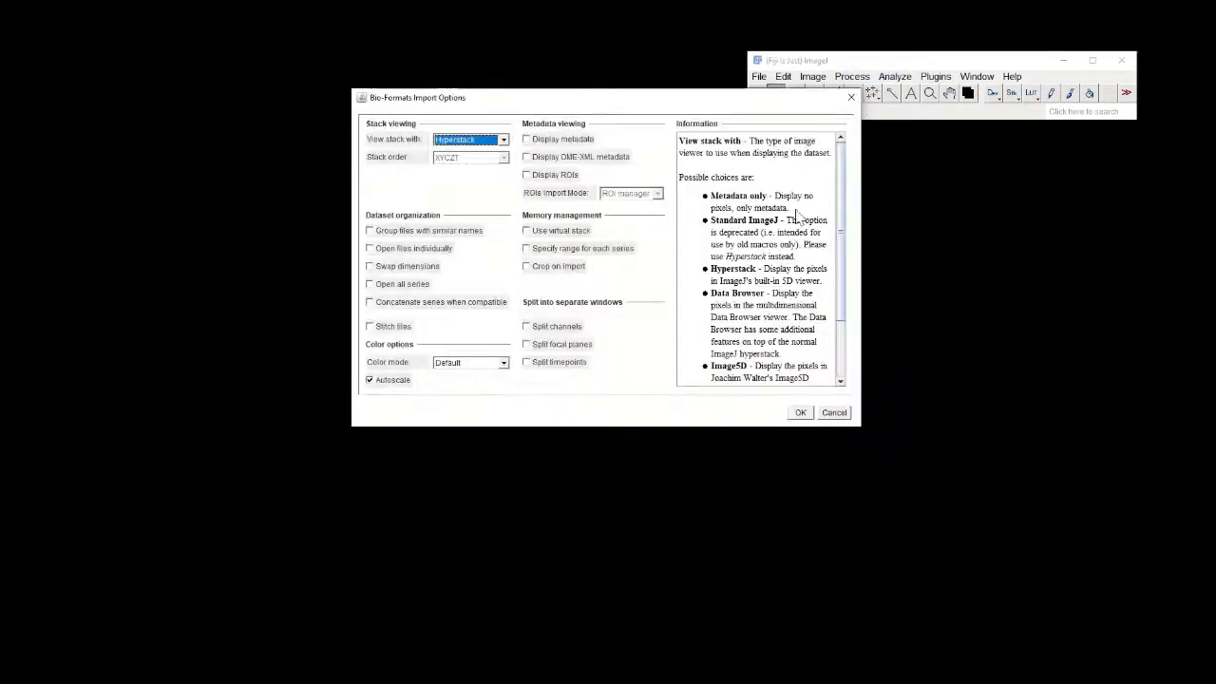
click(796, 408)
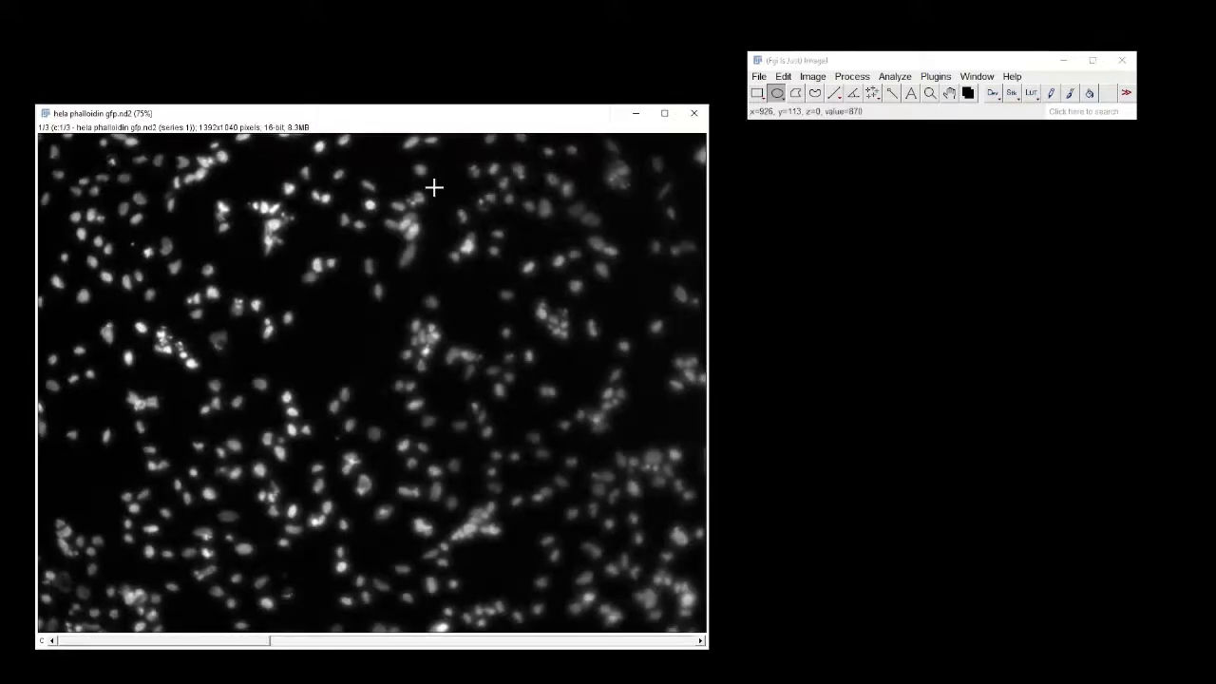
drag(257, 643, 230, 641)
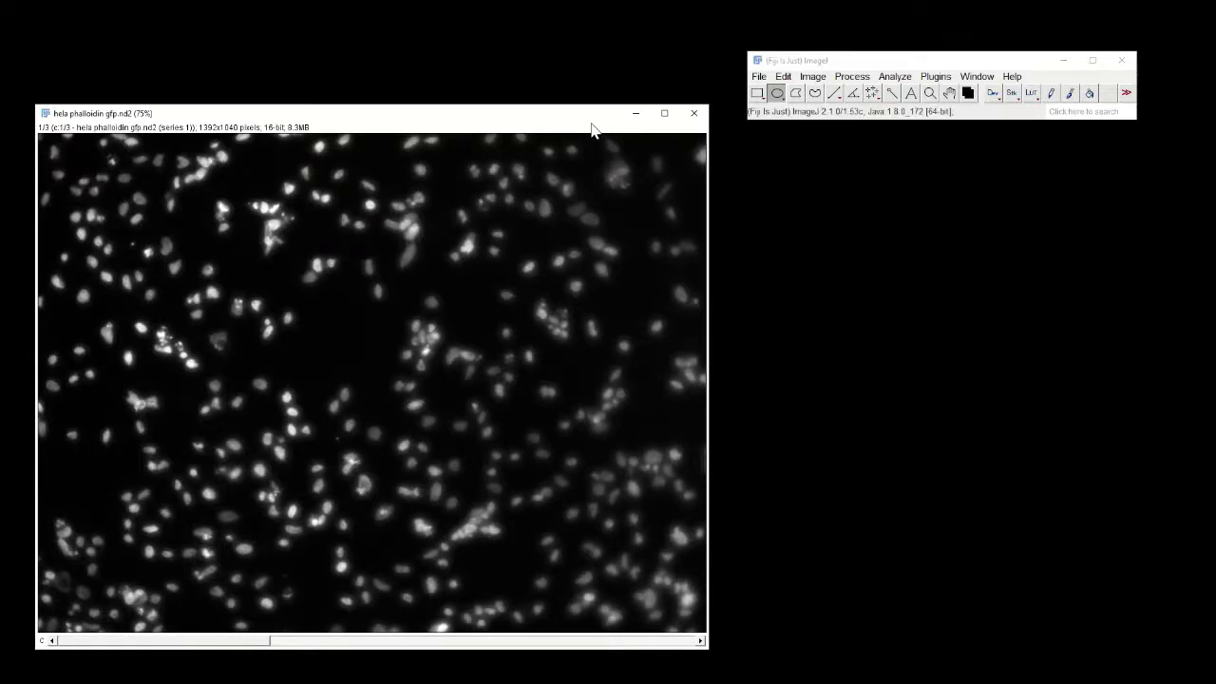
drag(593, 119, 594, 109)
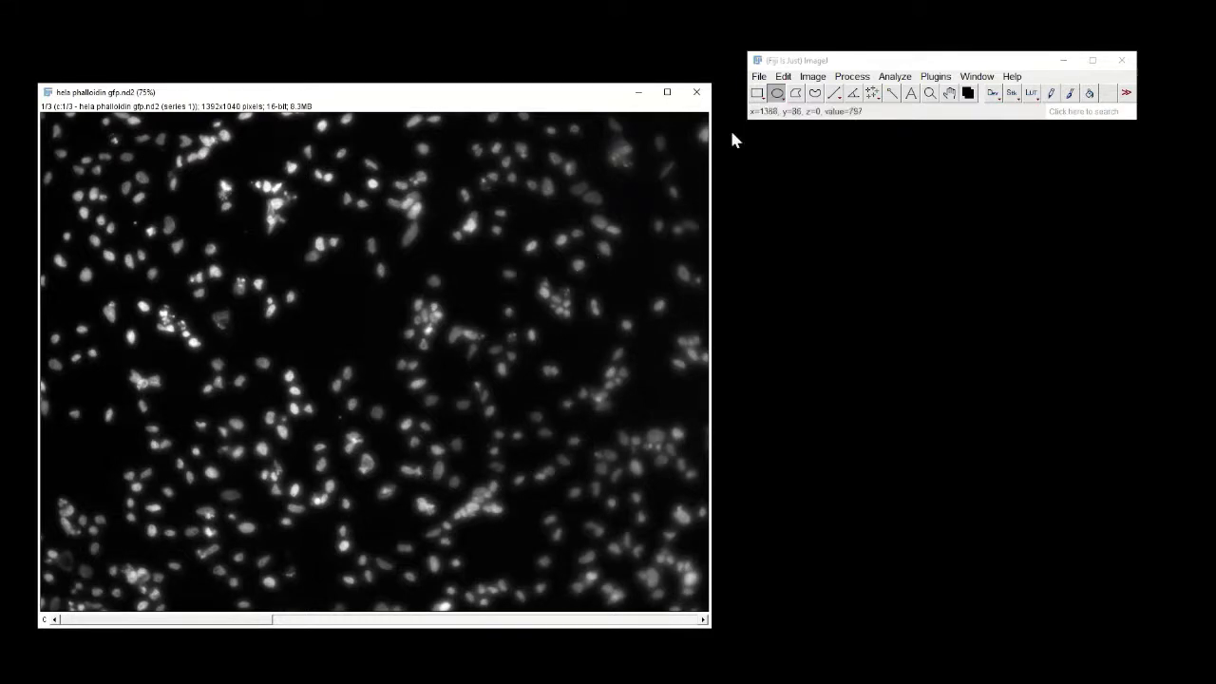
- Split the hela phalloidin gfp.nd2 stack into separate channels and close the C3 and C2 images, keeping only C1 open
click(812, 77)
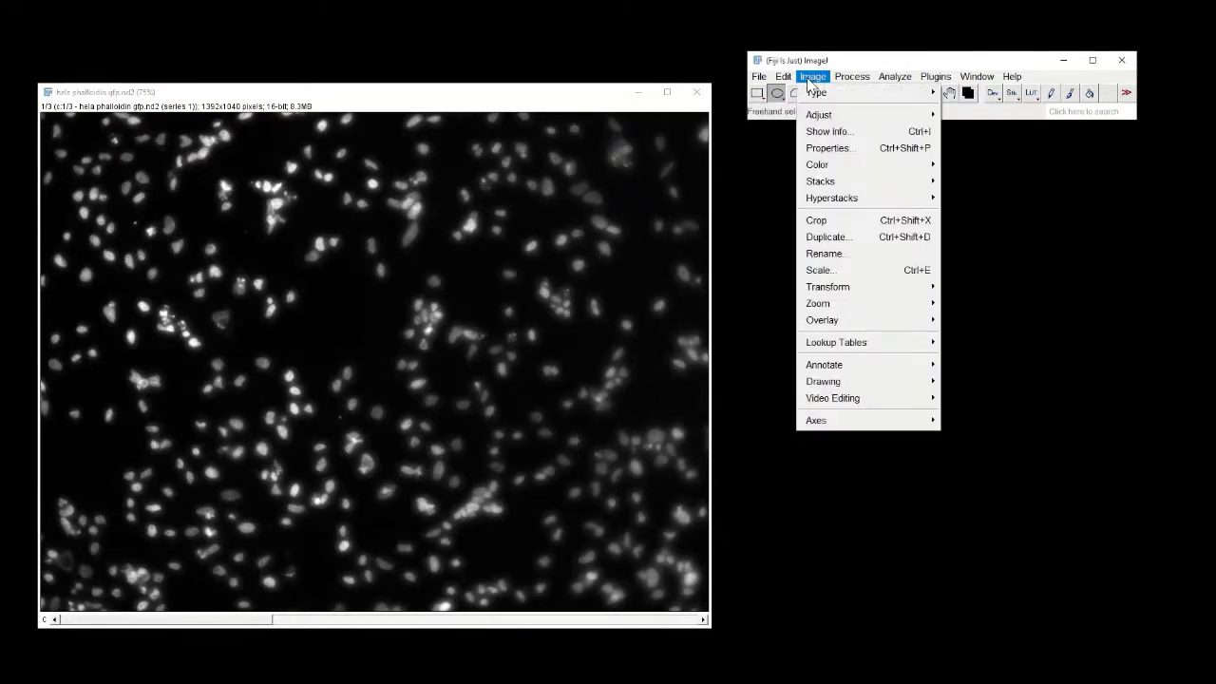
mouse_move(827, 118)
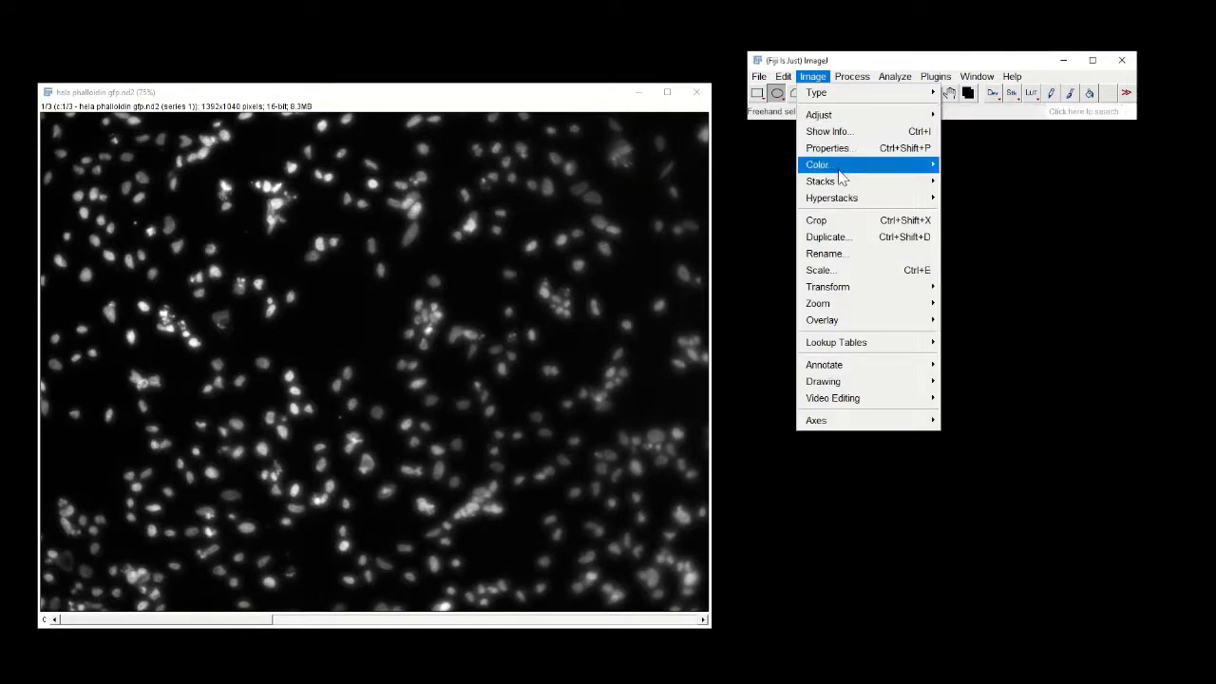
mouse_move(835, 166)
click(996, 163)
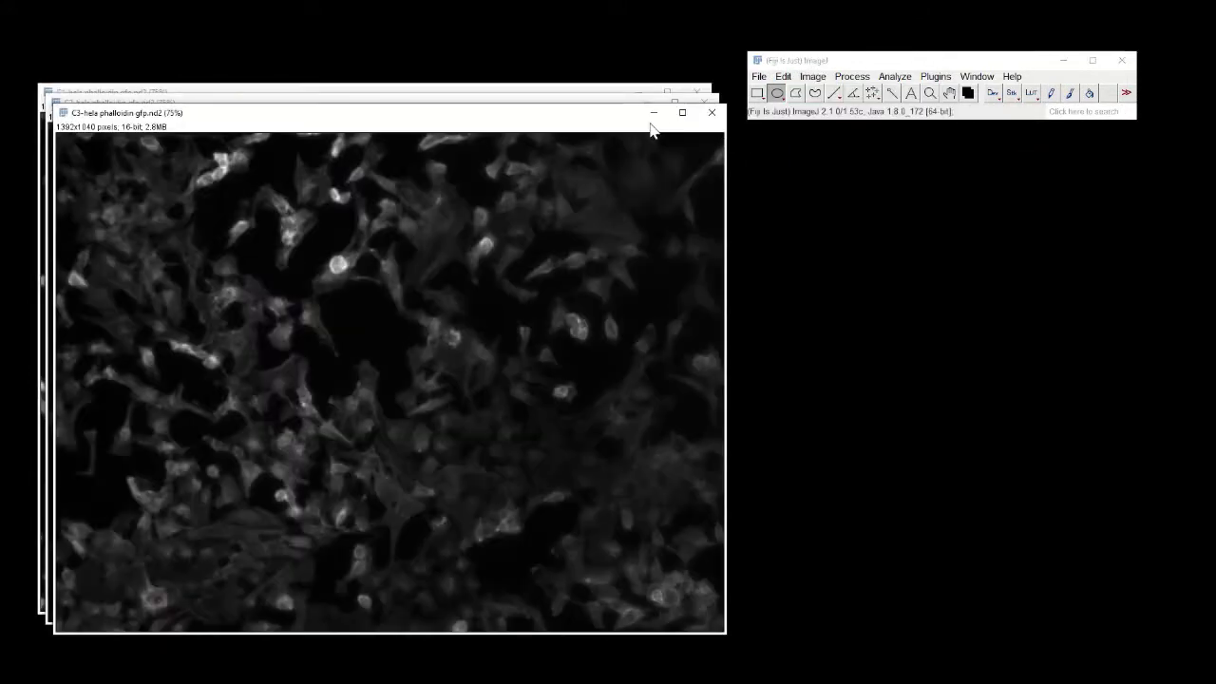
drag(618, 118, 753, 123)
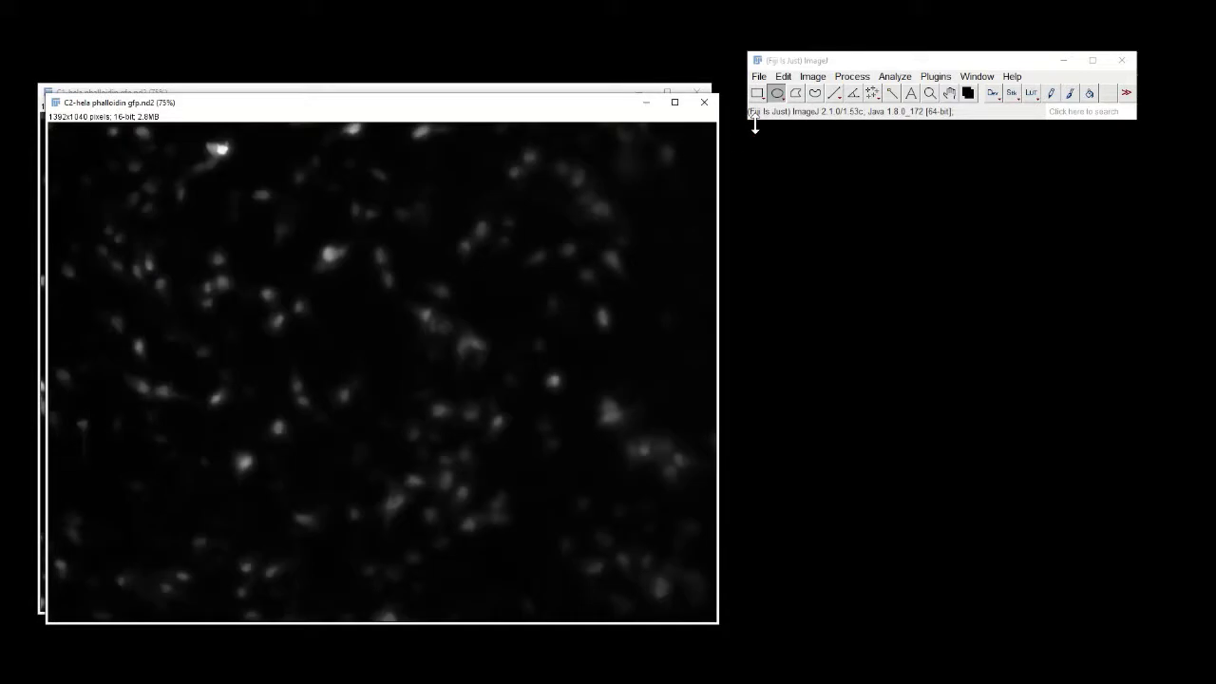
click(704, 101)
mouse_move(594, 99)
mouse_down()
mouse_move(692, 152)
mouse_move(604, 95)
mouse_move(643, 95)
mouse_move(614, 89)
mouse_up()
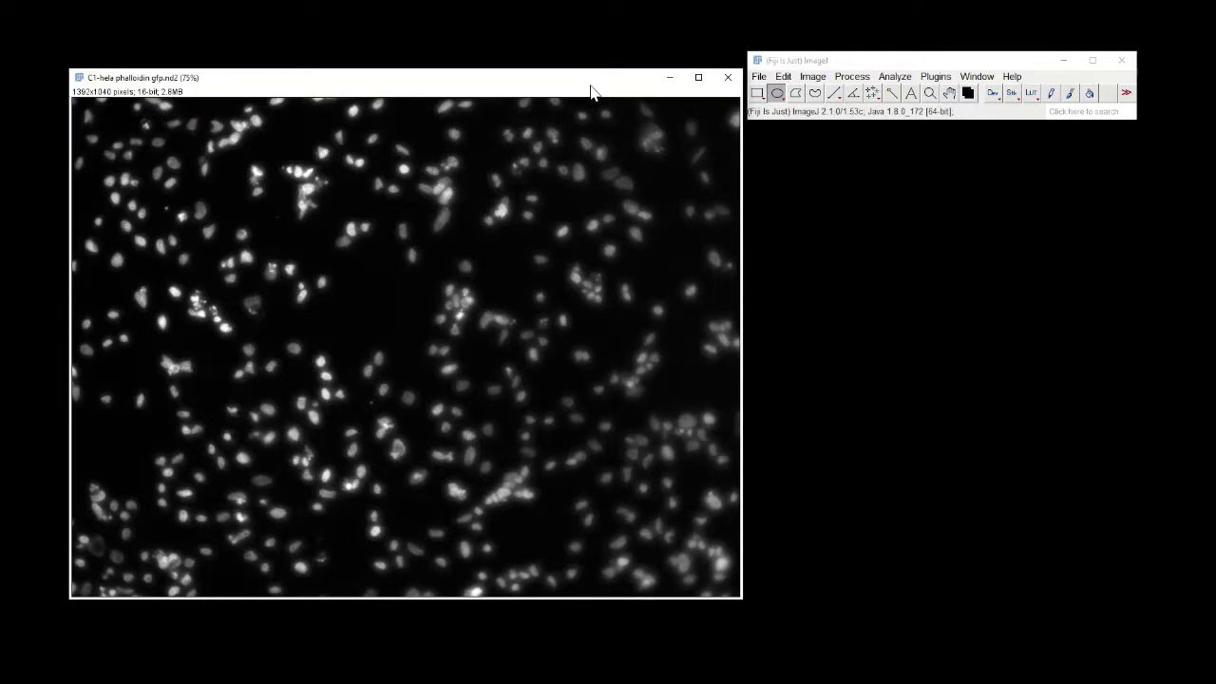
- Duplicate the C1 image under the suggested title and offset the copy from the original so both windows stay accessible
key(ctrl+shift+d)
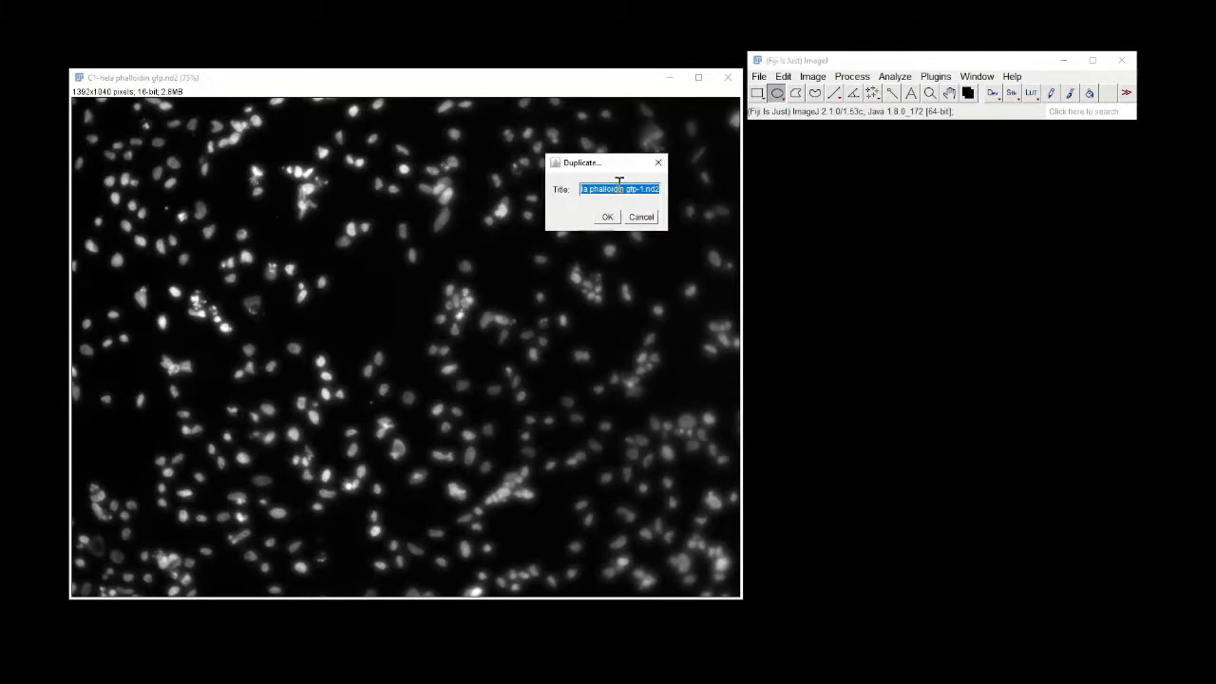
drag(635, 193, 671, 197)
click(607, 217)
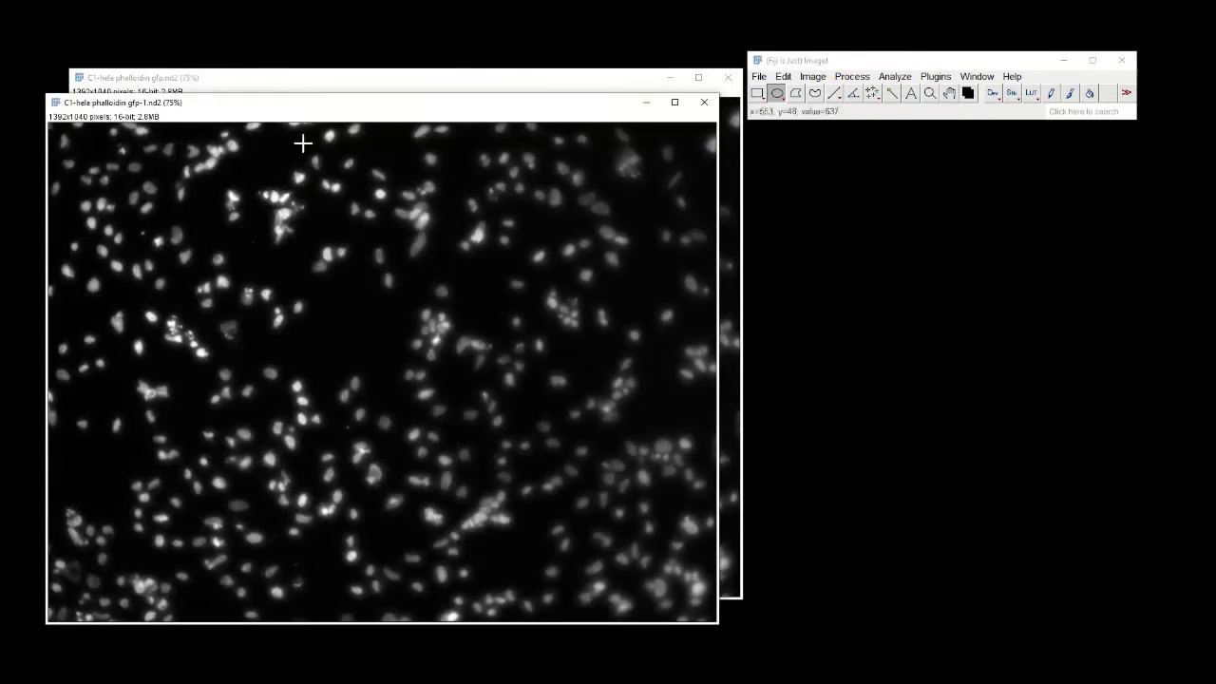
drag(257, 109, 406, 88)
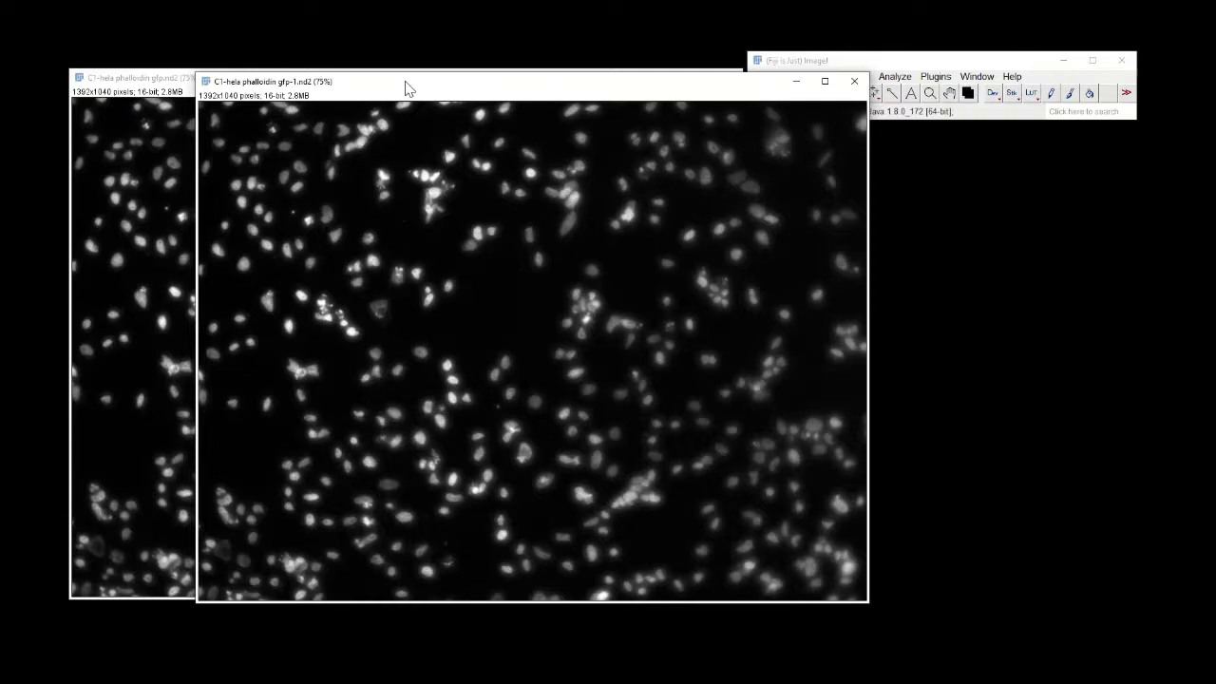
drag(167, 78, 110, 41)
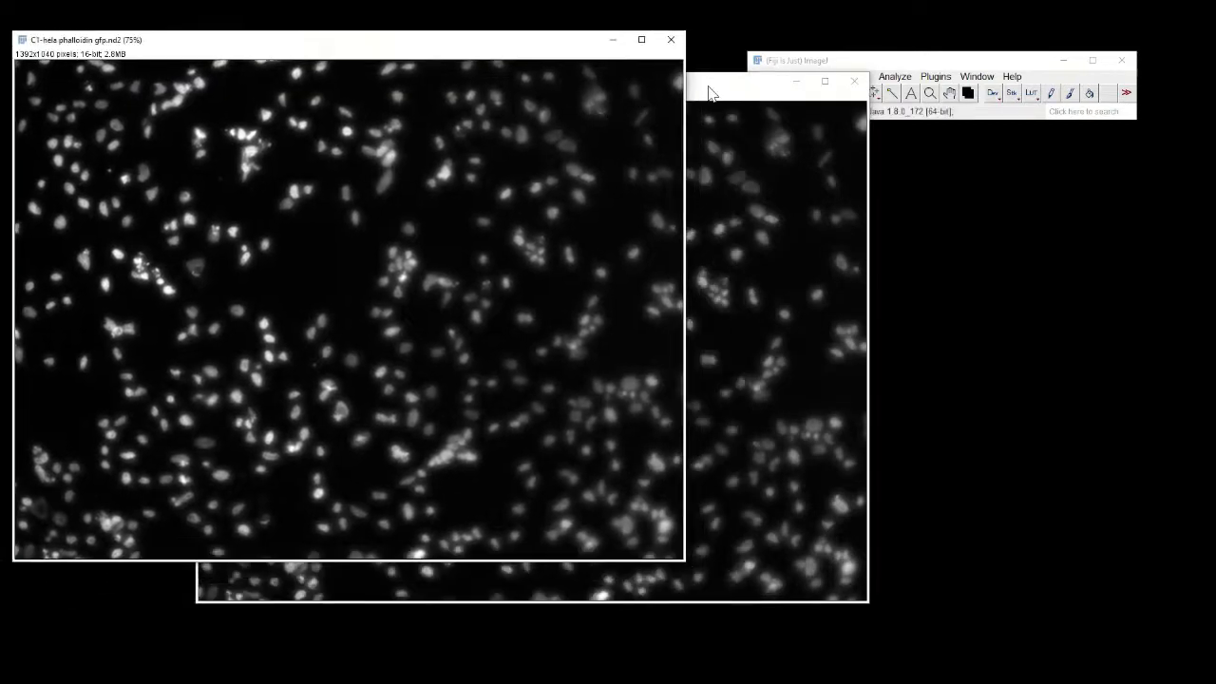
drag(710, 92, 593, 84)
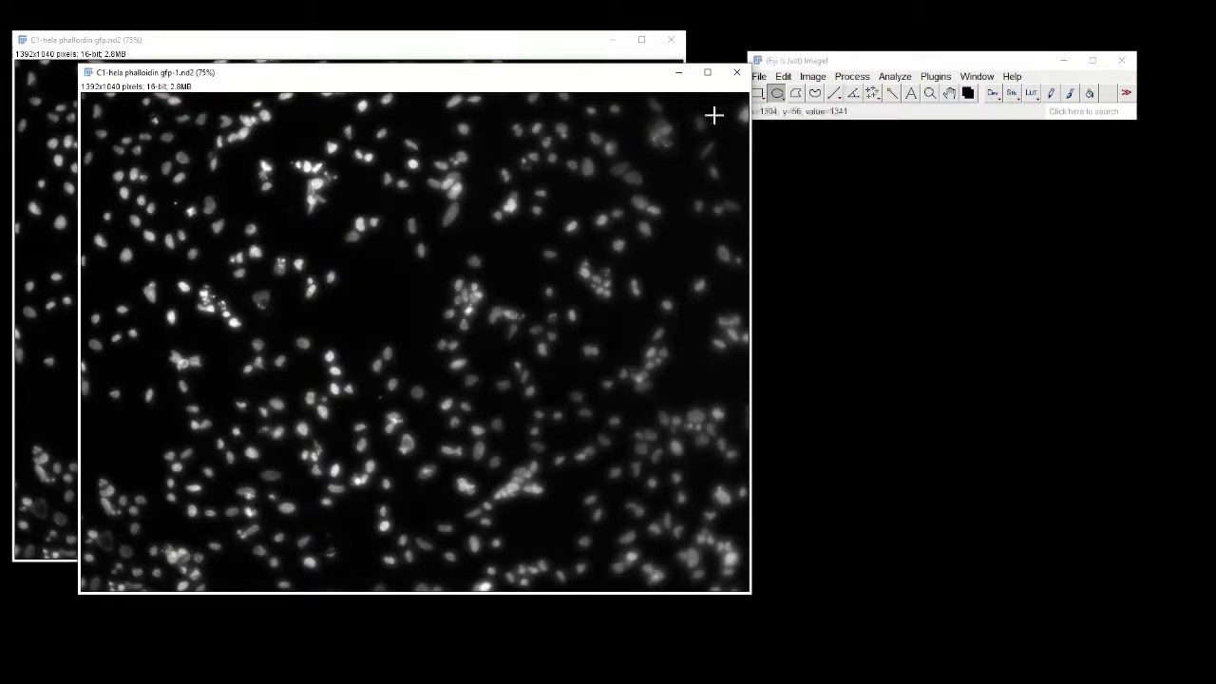
- Adjust the C1 duplicate's display range to a minimum of about 630 and a maximum of 14759, and apply it to the pixels
click(811, 78)
mouse_move(818, 116)
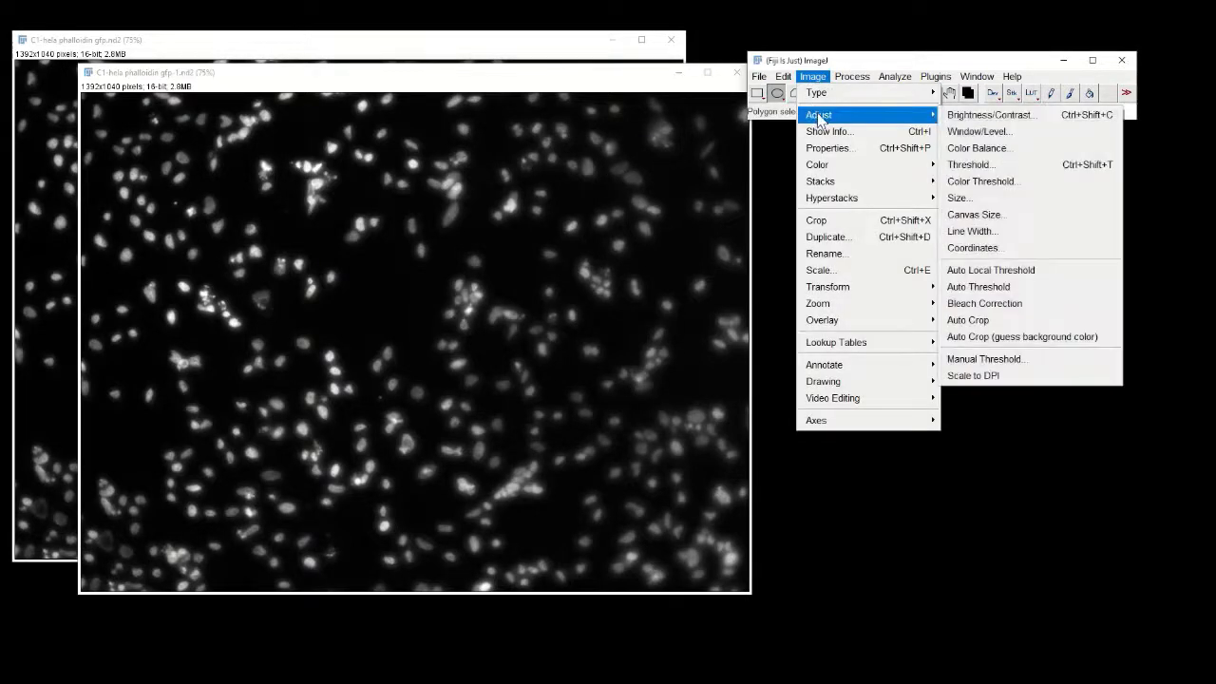
click(980, 121)
drag(945, 247, 942, 228)
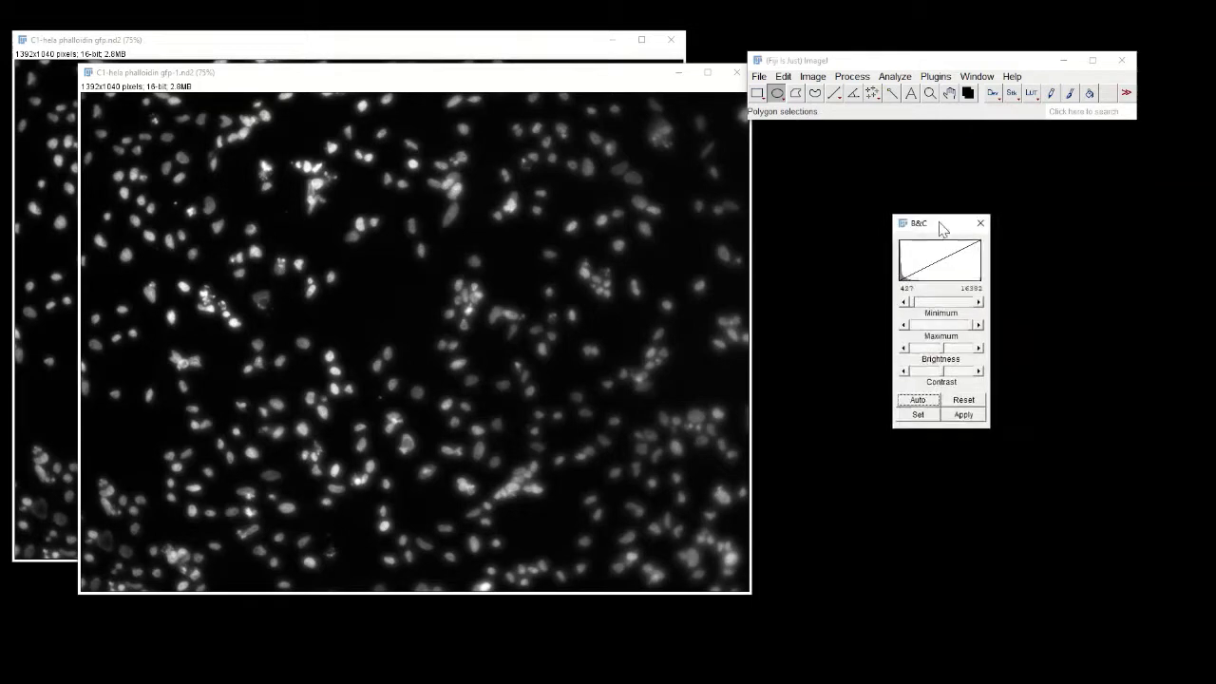
click(938, 324)
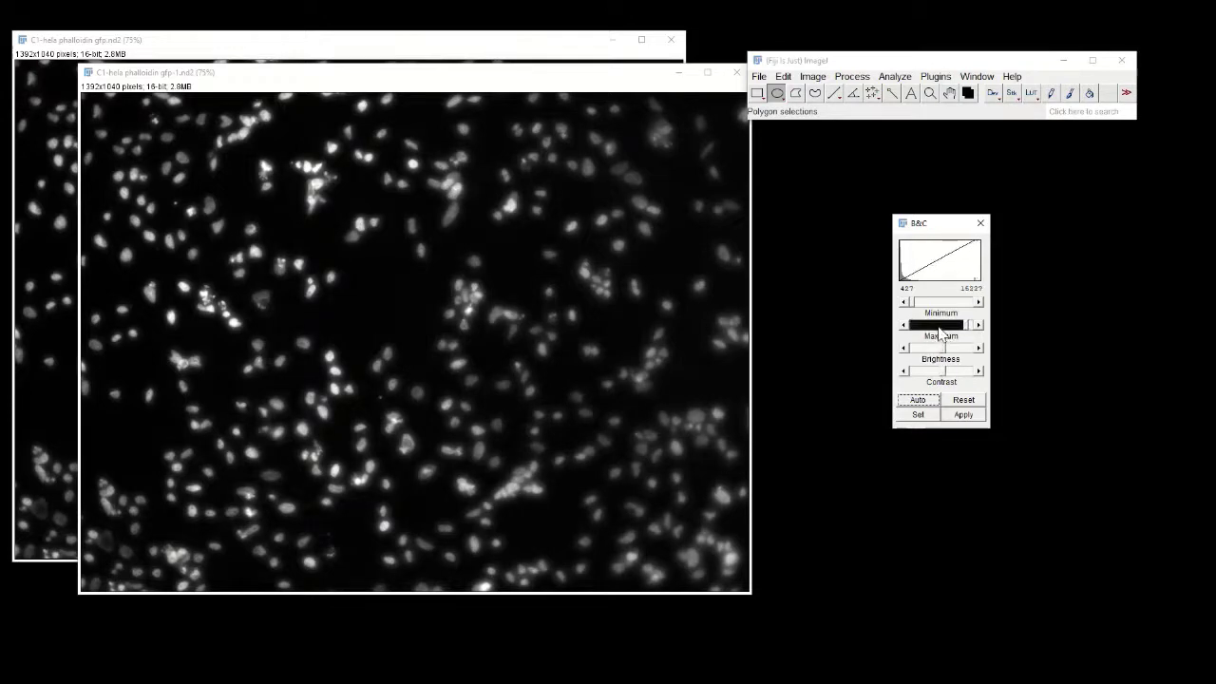
click(978, 302)
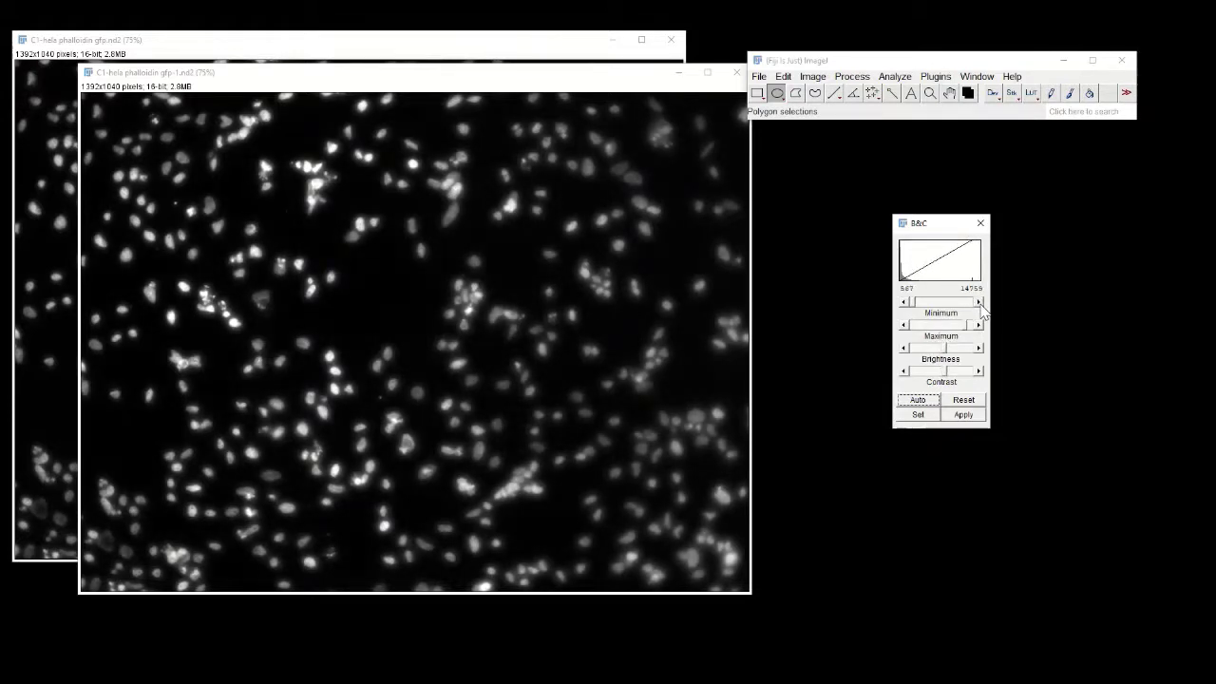
click(978, 302)
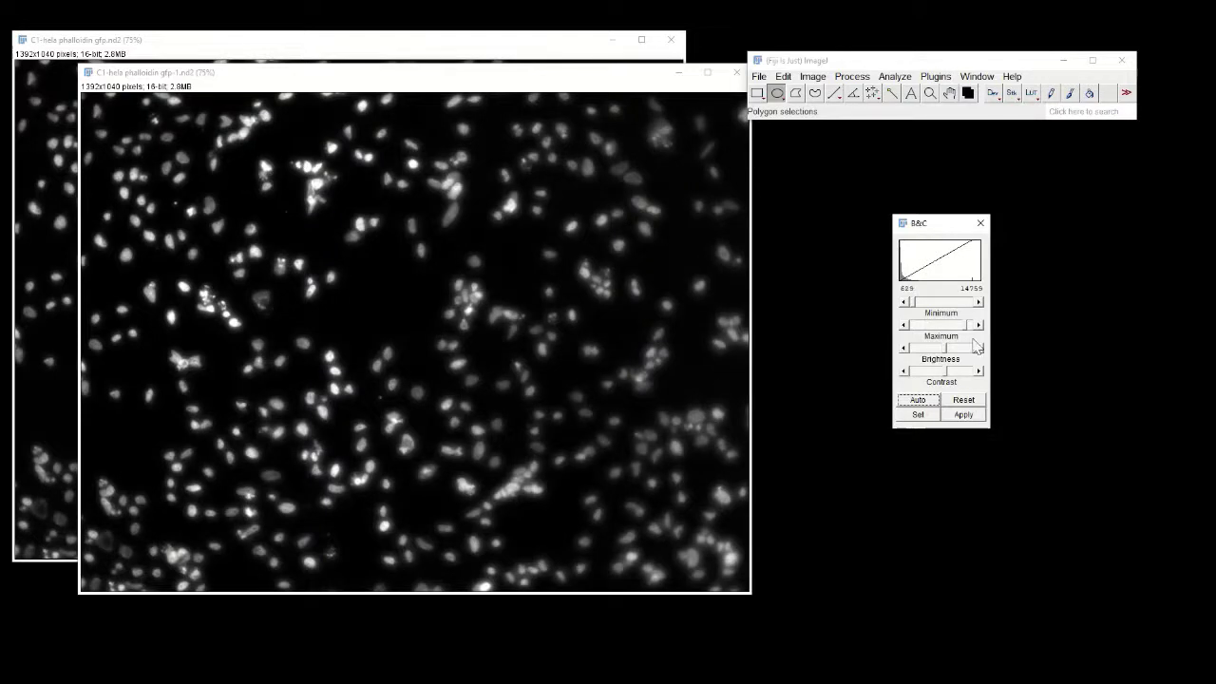
click(964, 415)
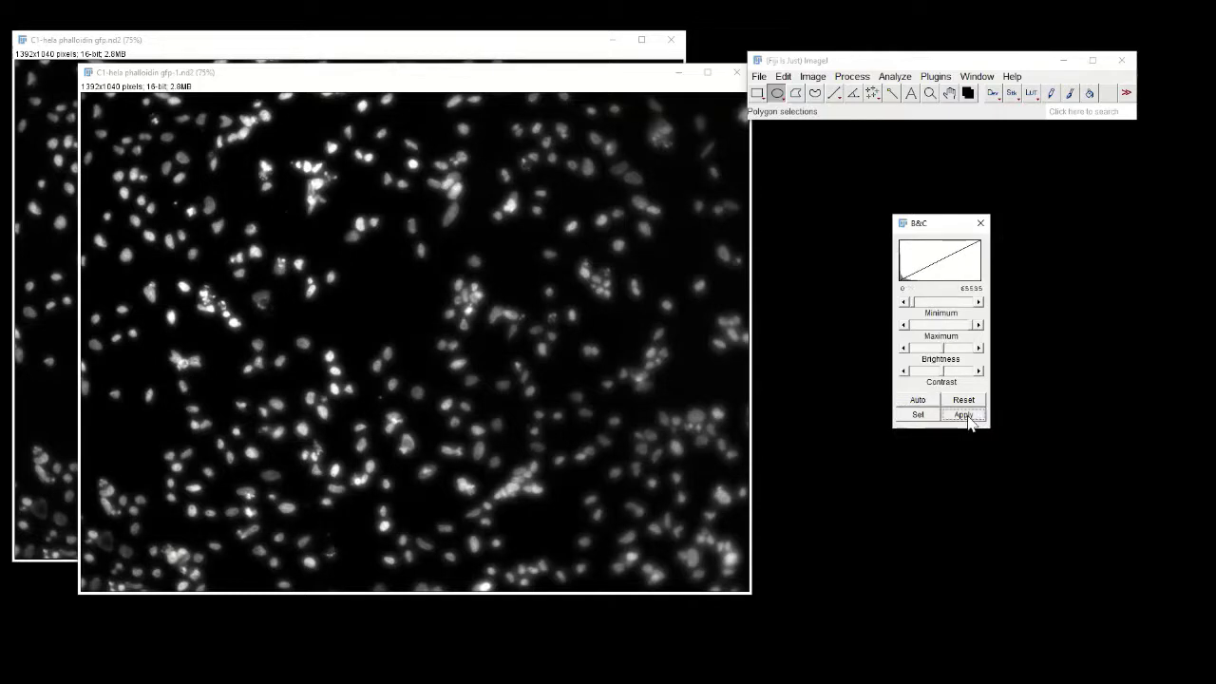
click(981, 226)
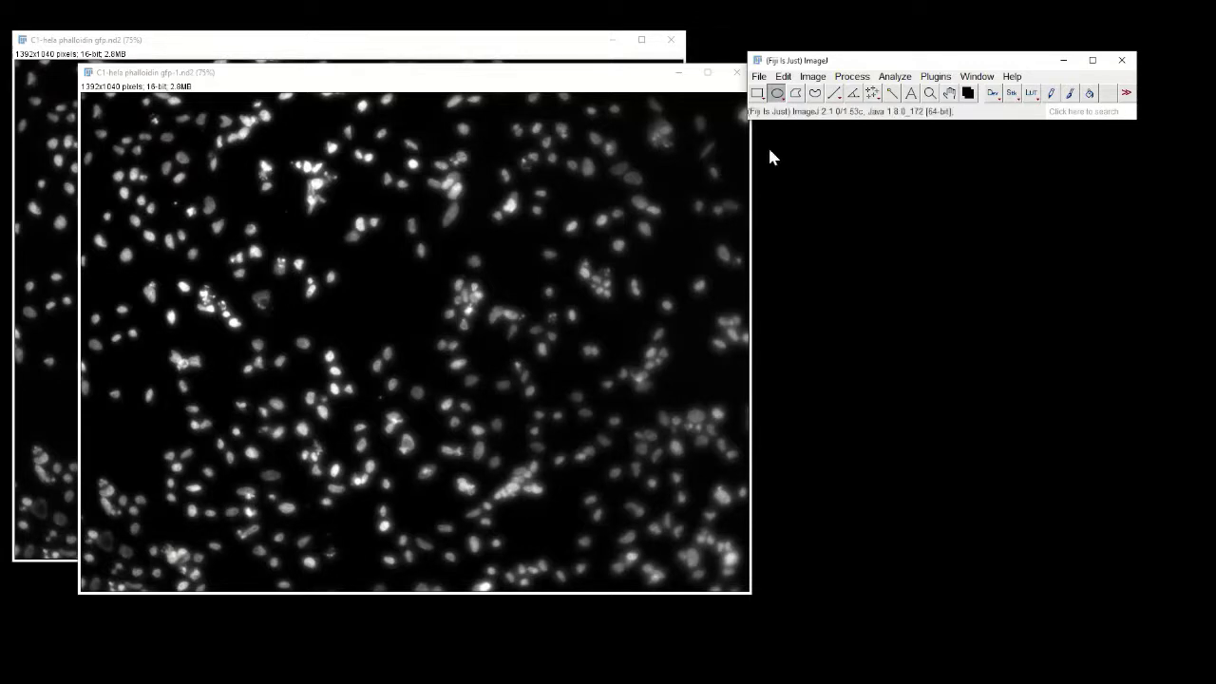
- Convert the C1 duplicate to 8-bit and open the Threshold tool beside the image
click(812, 77)
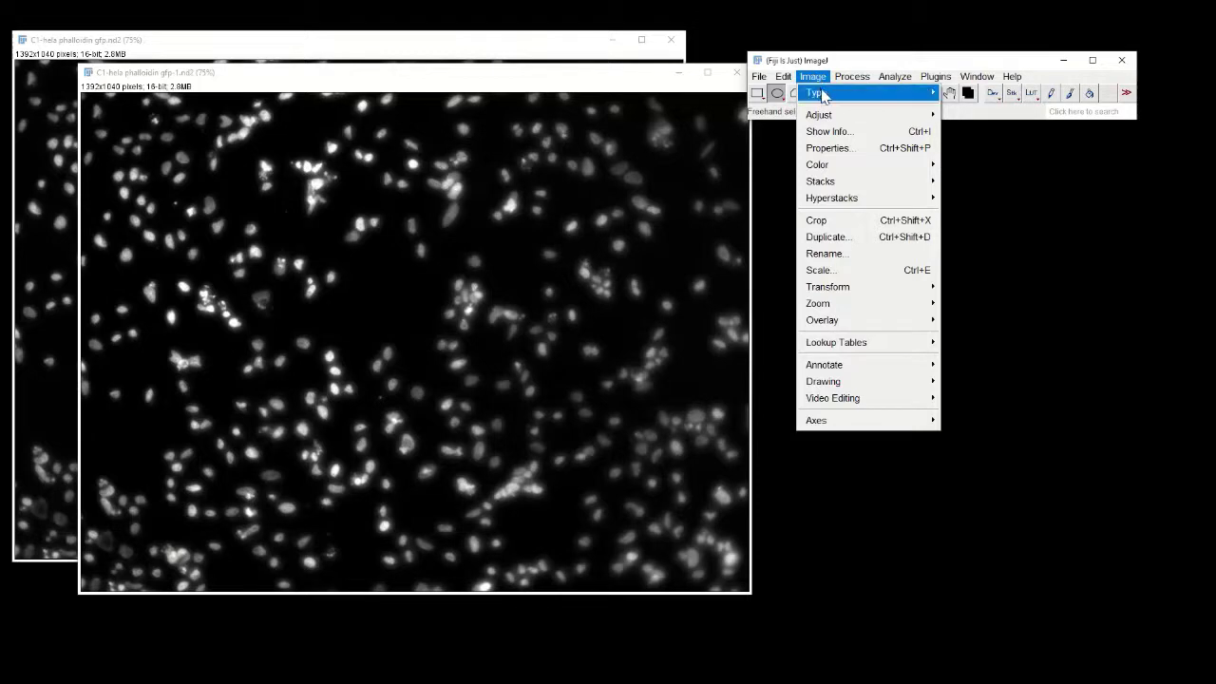
click(956, 93)
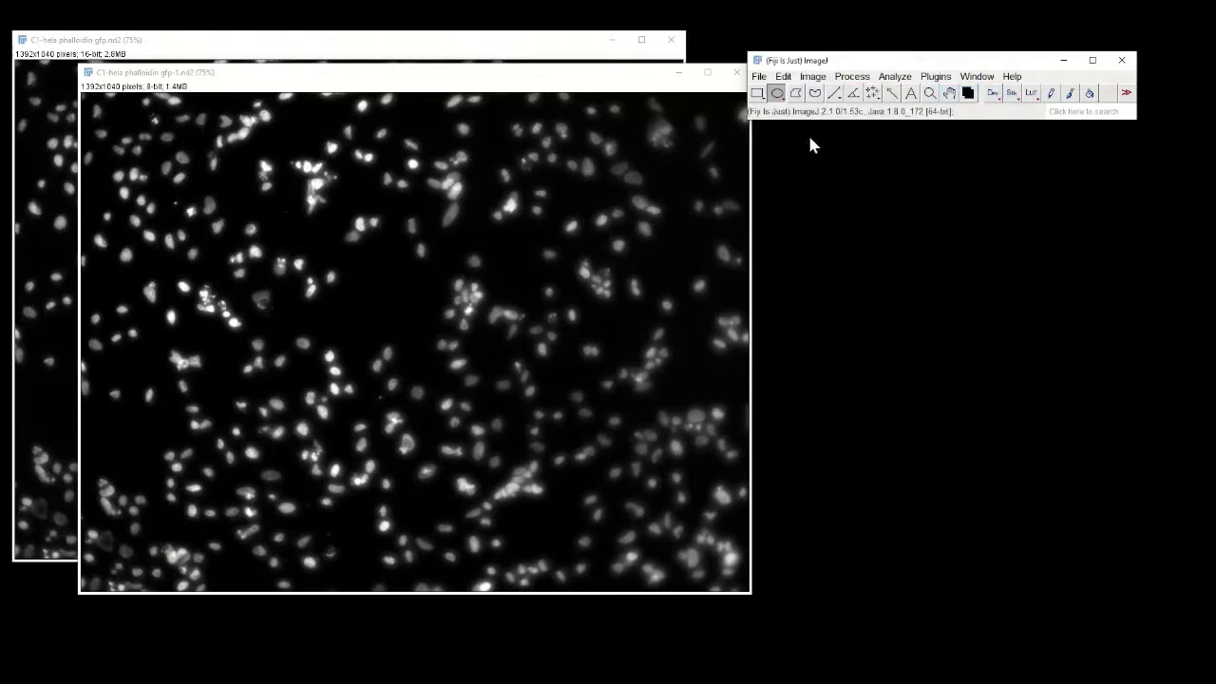
click(822, 80)
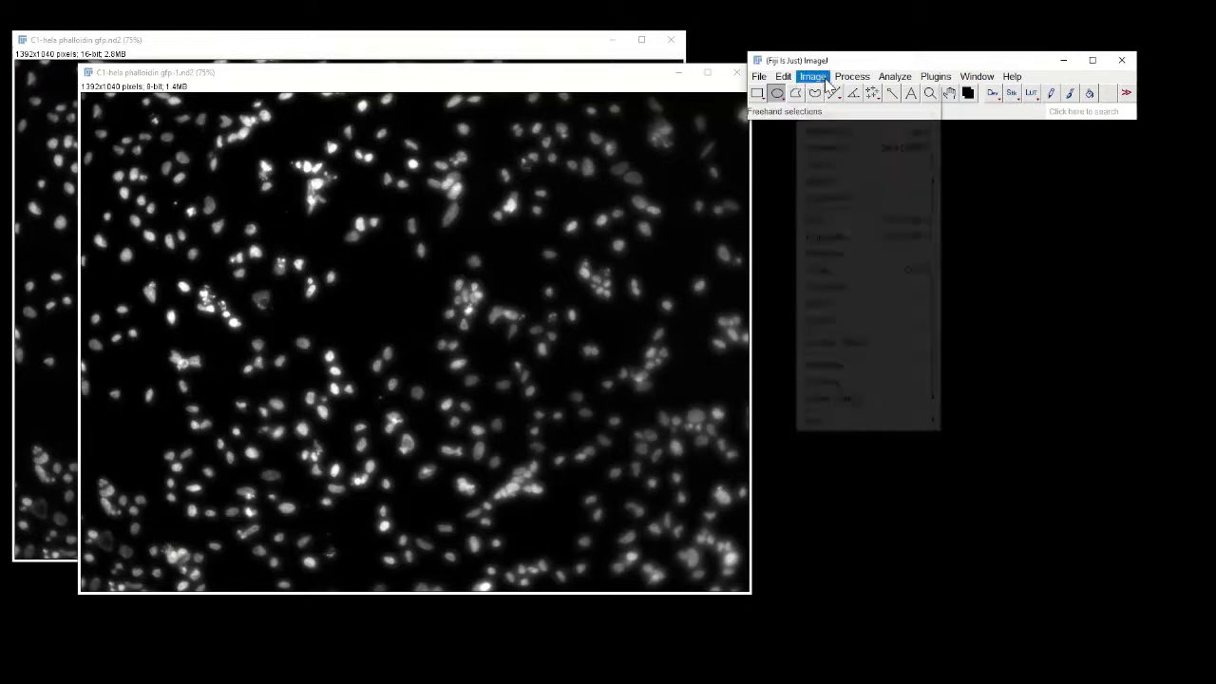
mouse_move(822, 115)
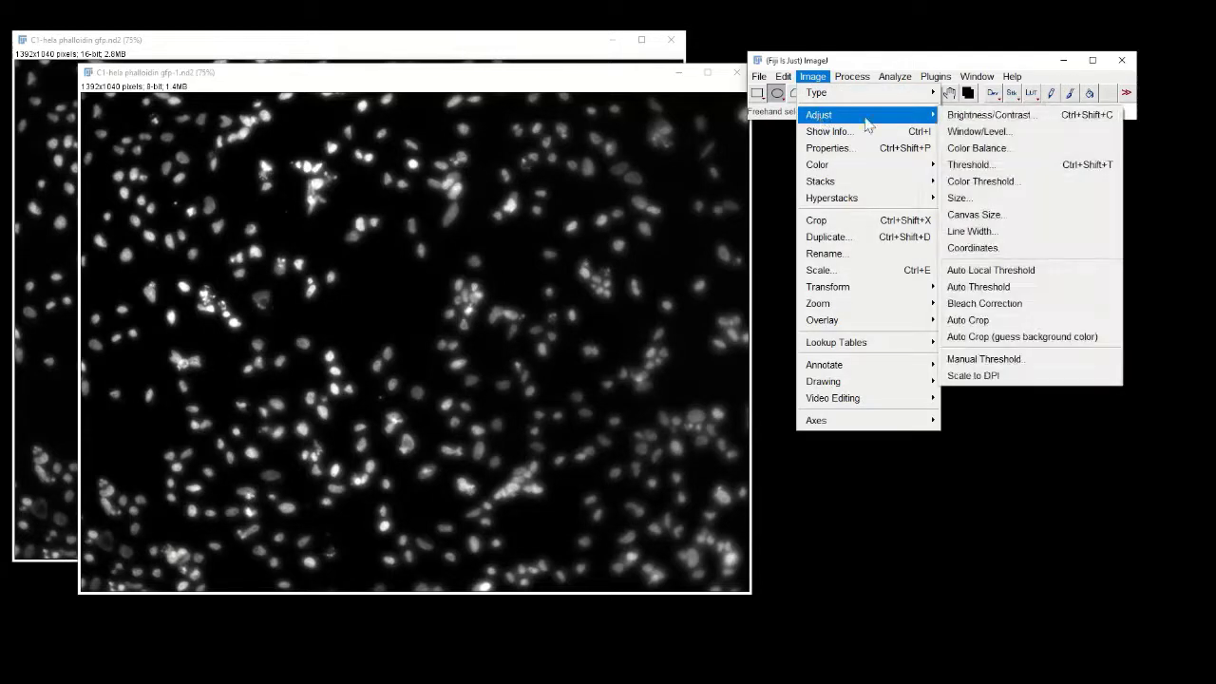
click(968, 166)
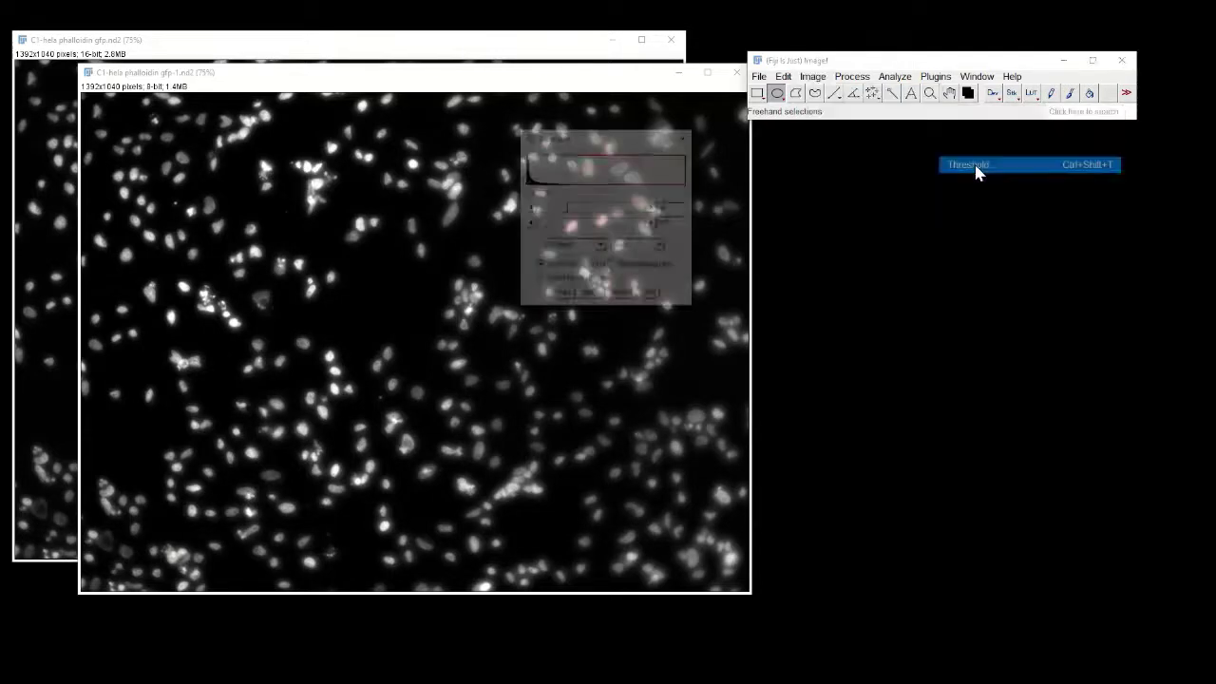
drag(615, 147, 873, 171)
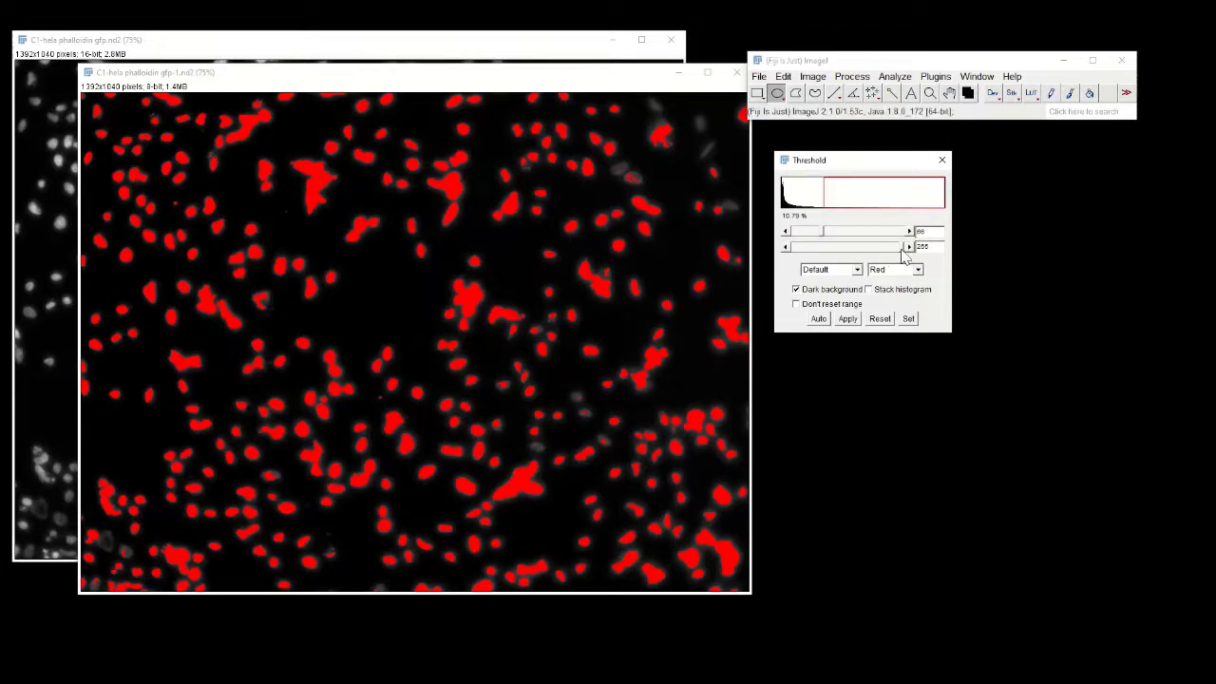
- Compare lower threshold levels between 40 and 70 on the C1 duplicate and set the range to 50–255
mouse_move(902, 253)
mouse_down()
mouse_move(830, 253)
mouse_move(922, 257)
mouse_up()
click(804, 231)
click(786, 232)
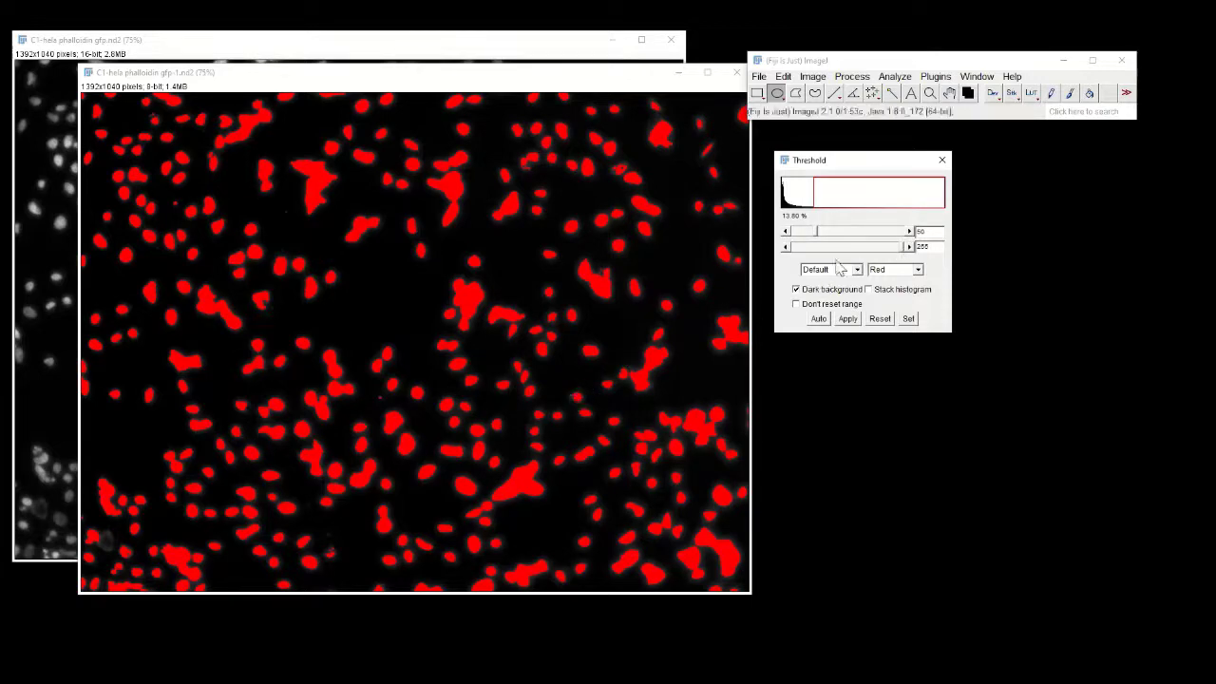
click(878, 231)
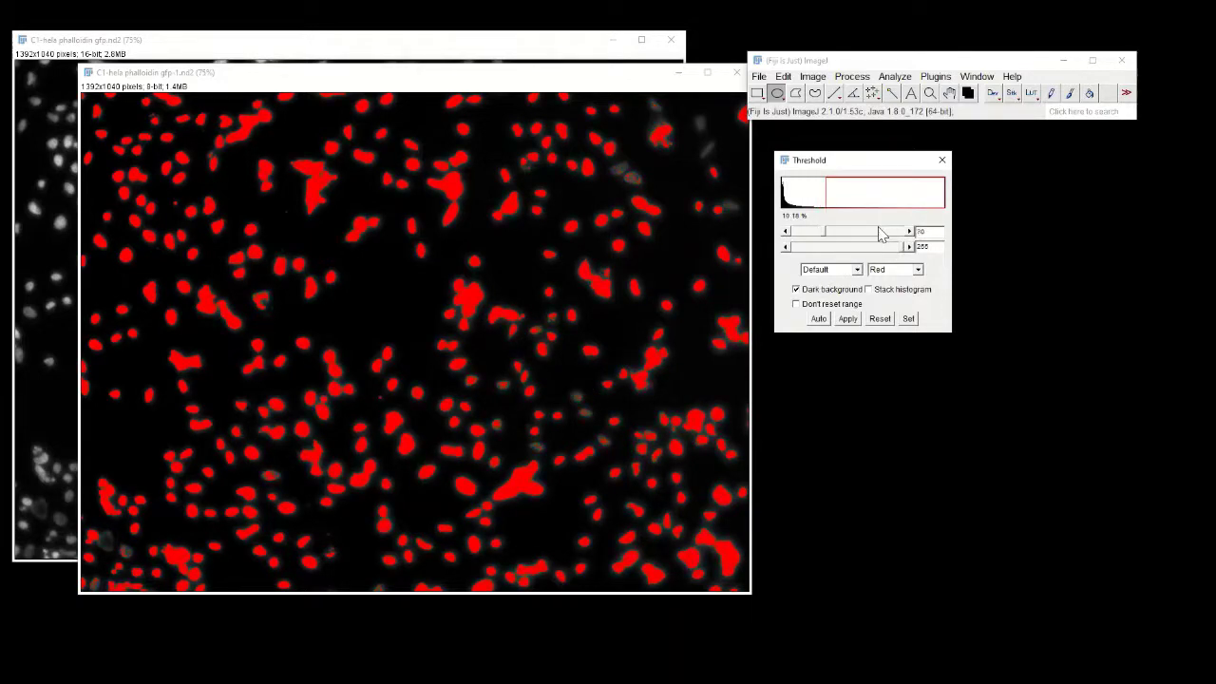
click(804, 234)
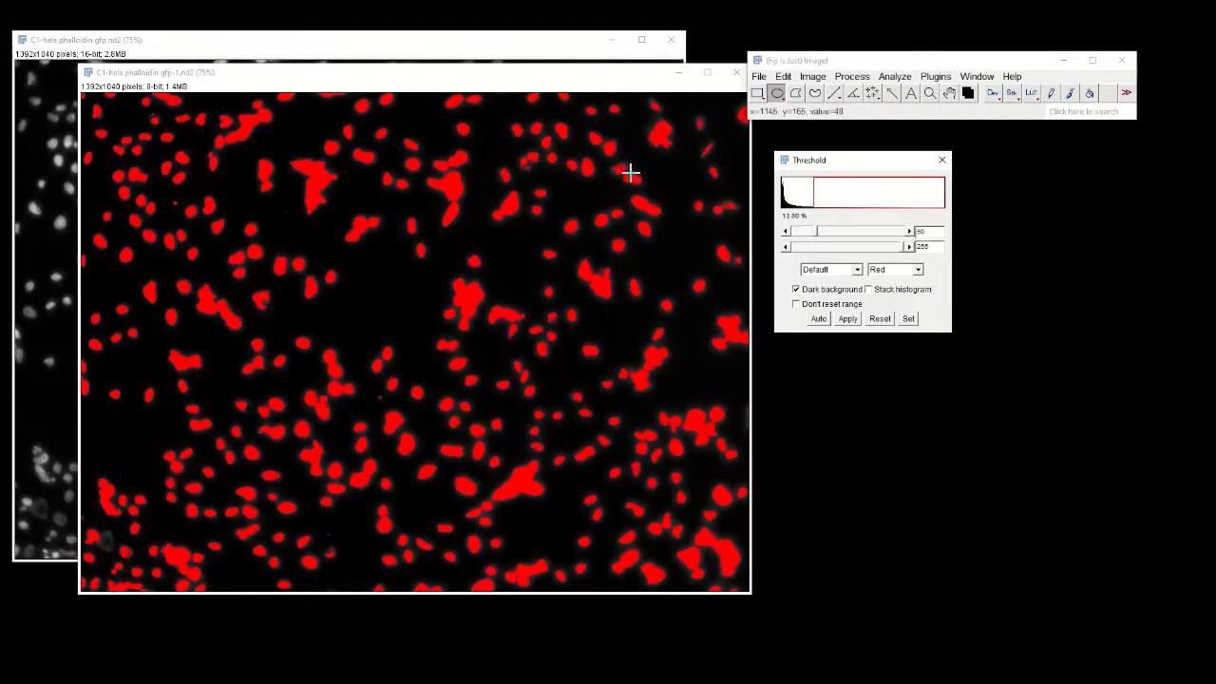
click(858, 234)
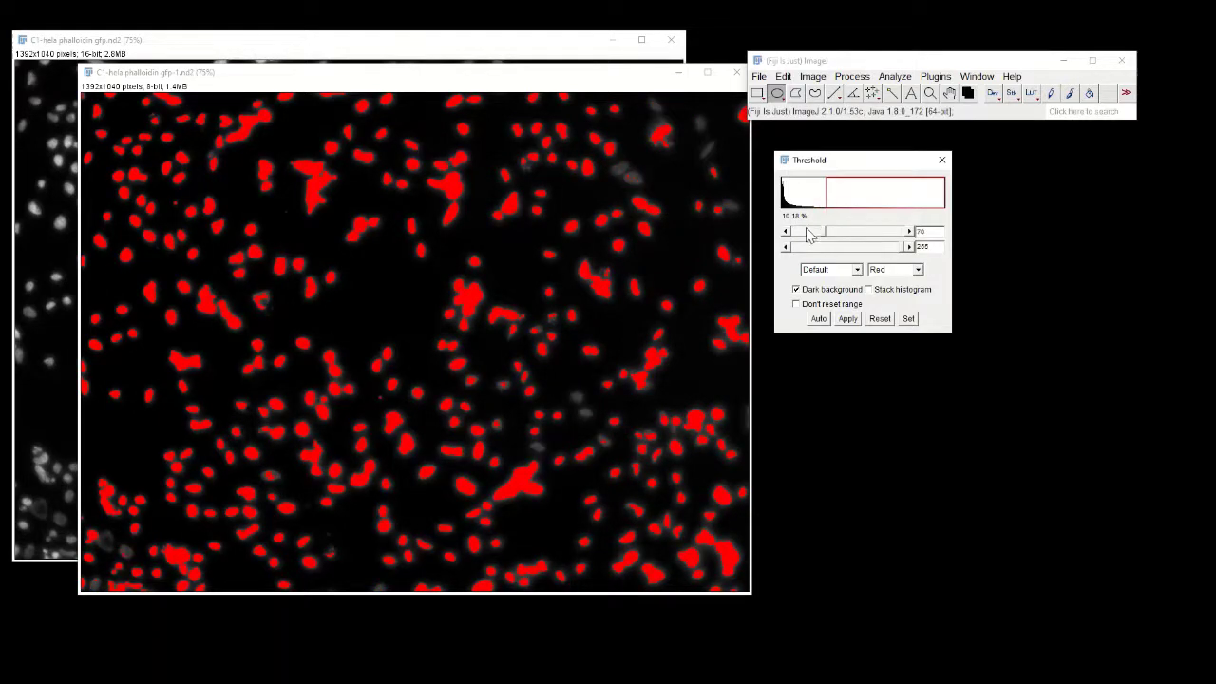
click(804, 234)
click(862, 236)
click(809, 235)
click(810, 236)
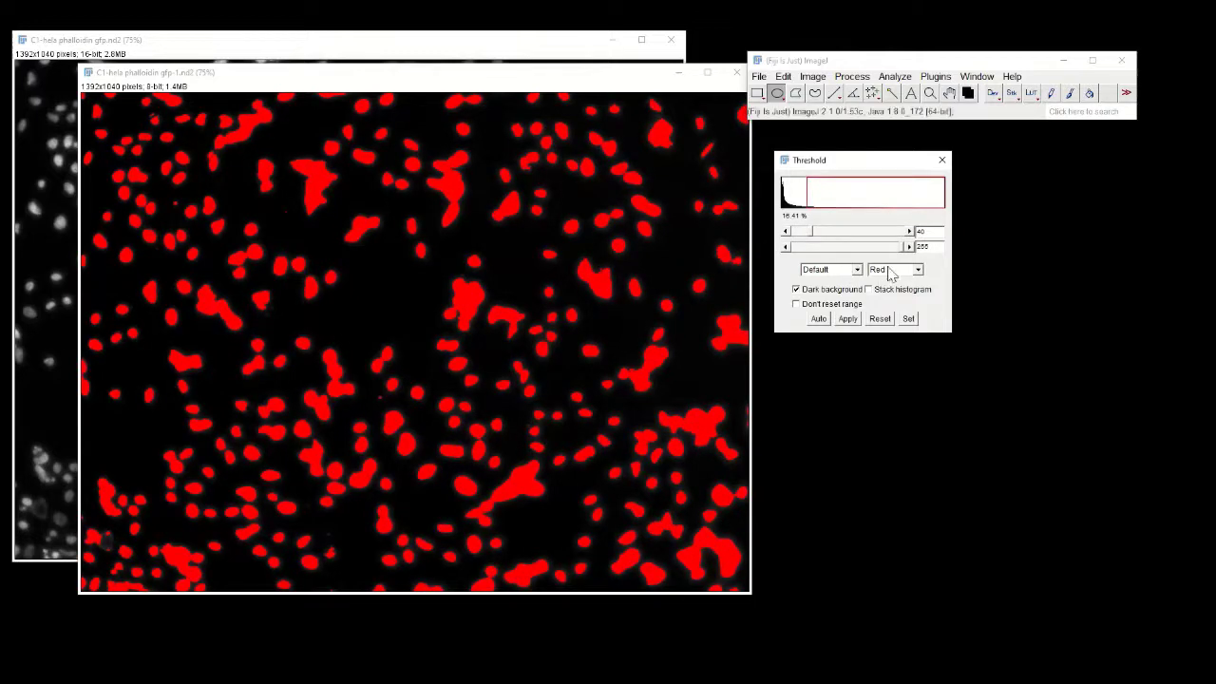
mouse_move(903, 247)
mouse_down()
mouse_move(842, 254)
mouse_move(912, 251)
mouse_up()
click(897, 232)
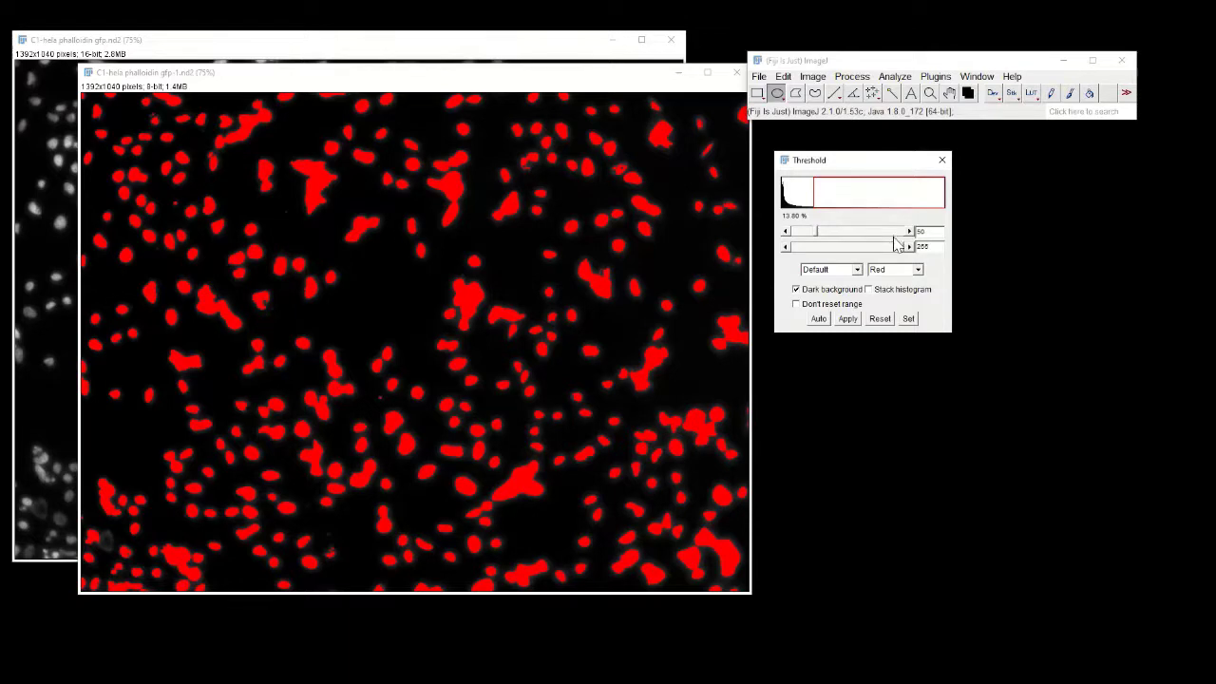
- Apply the threshold to make a binary mask of the nuclei and separate touching ones with Watershed
click(847, 319)
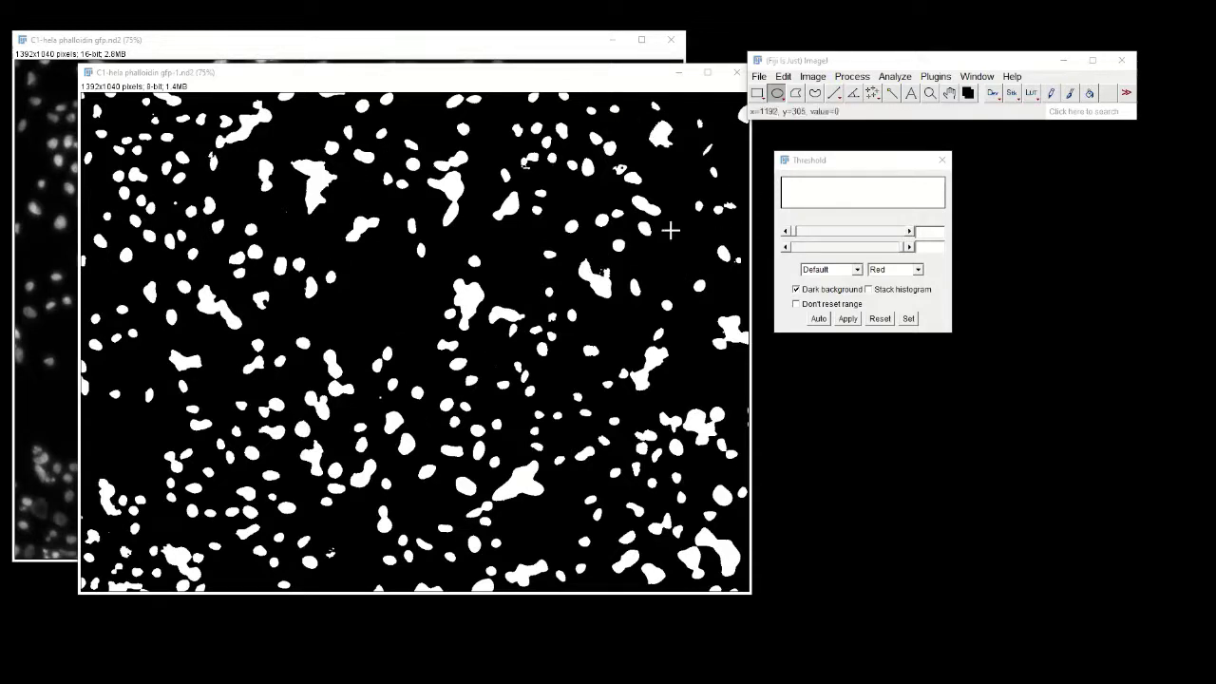
click(850, 77)
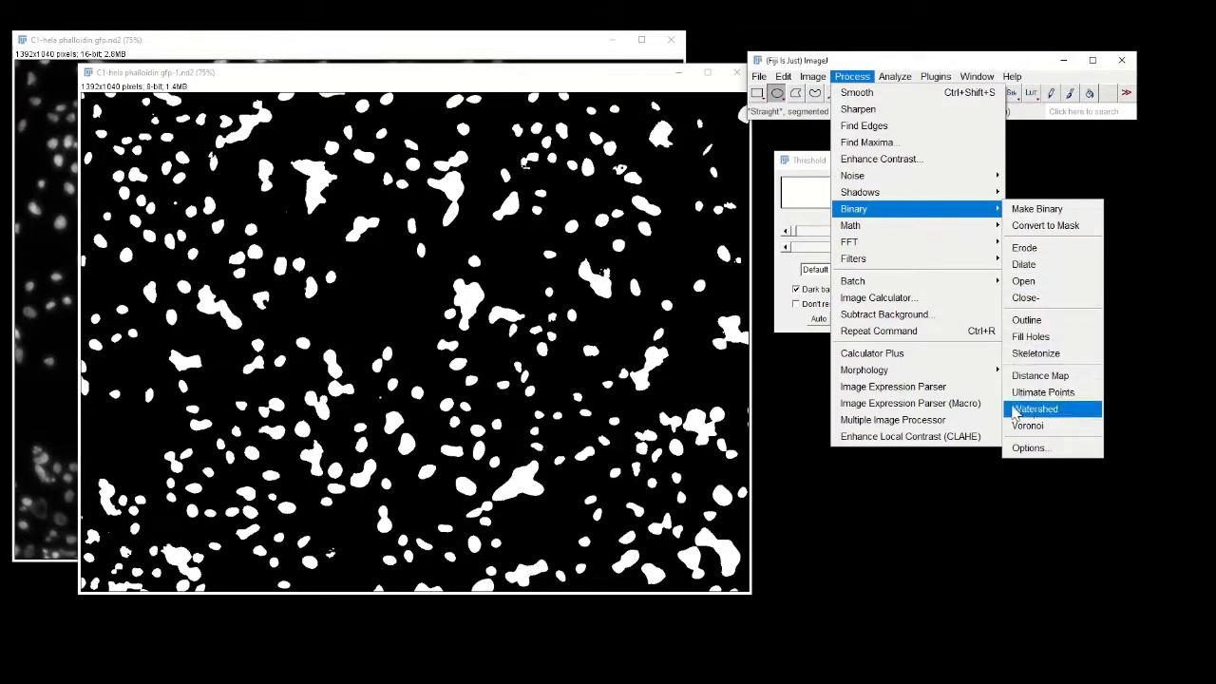
click(1048, 413)
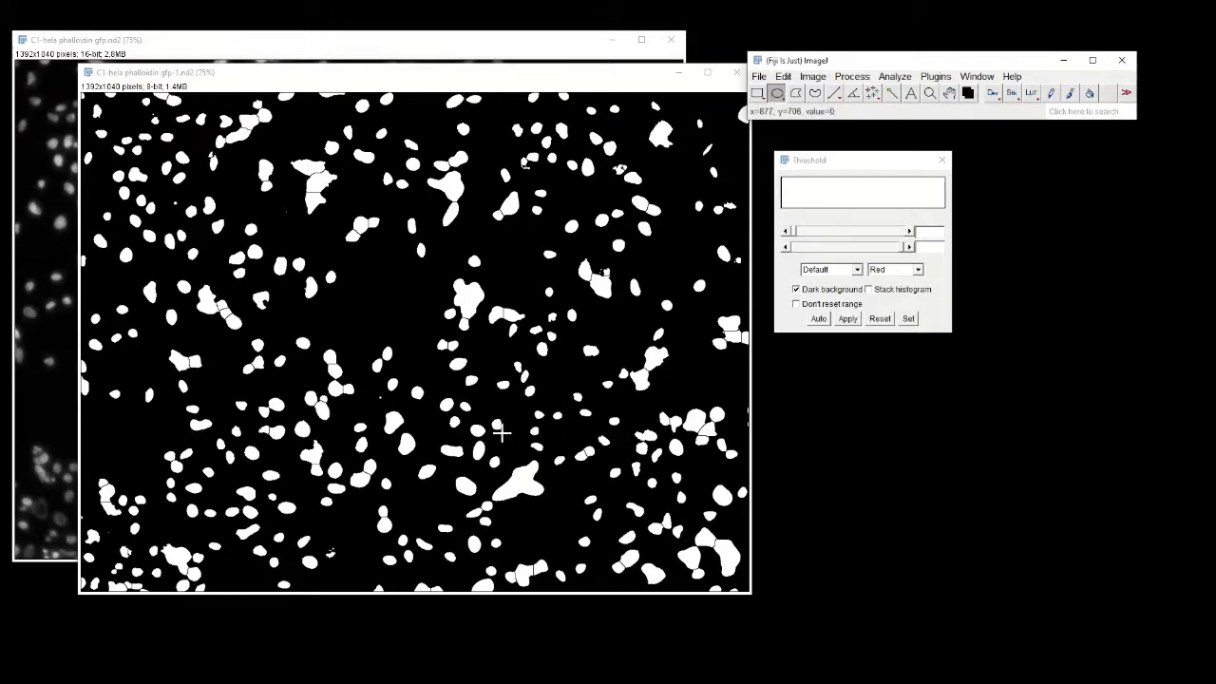
- Outline a single nucleus near the mask's centre with an elliptical selection, measure it, and place the Results window beside the Threshold dialog
drag(501, 431, 492, 418)
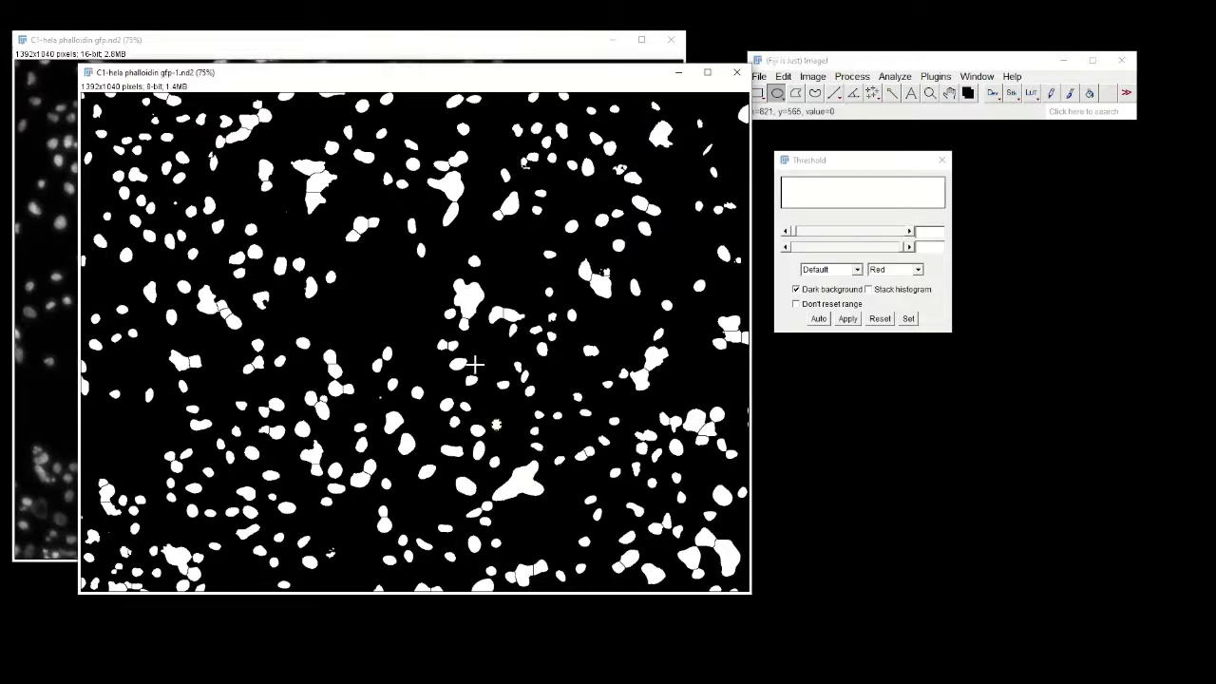
key(ctrl+m)
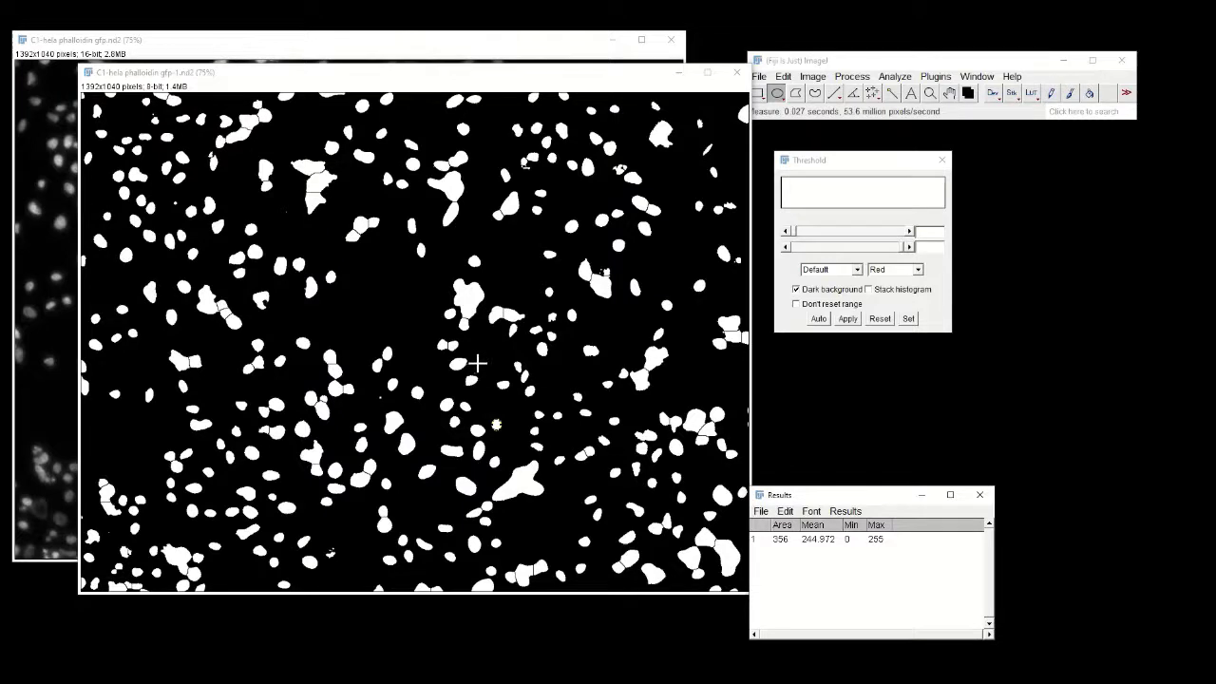
drag(869, 501, 1067, 167)
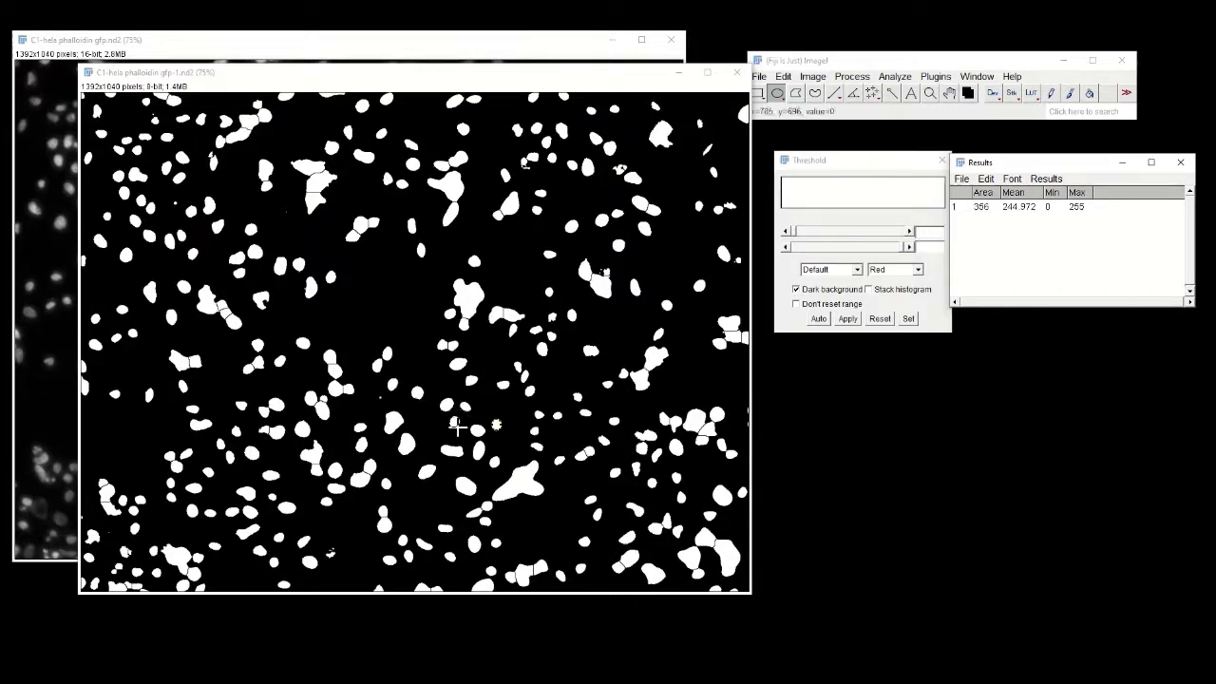
- Place the elliptical selection over three more nuclei across the binary mask and measure each one
drag(459, 430, 450, 421)
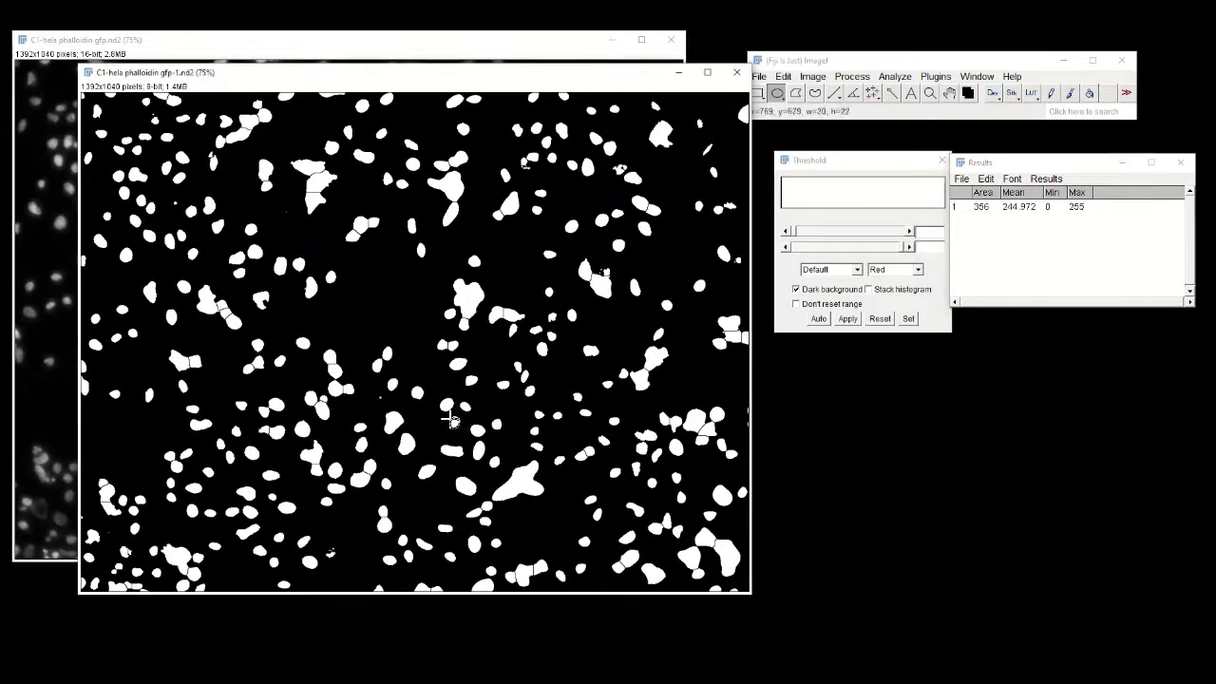
key(ctrl+m)
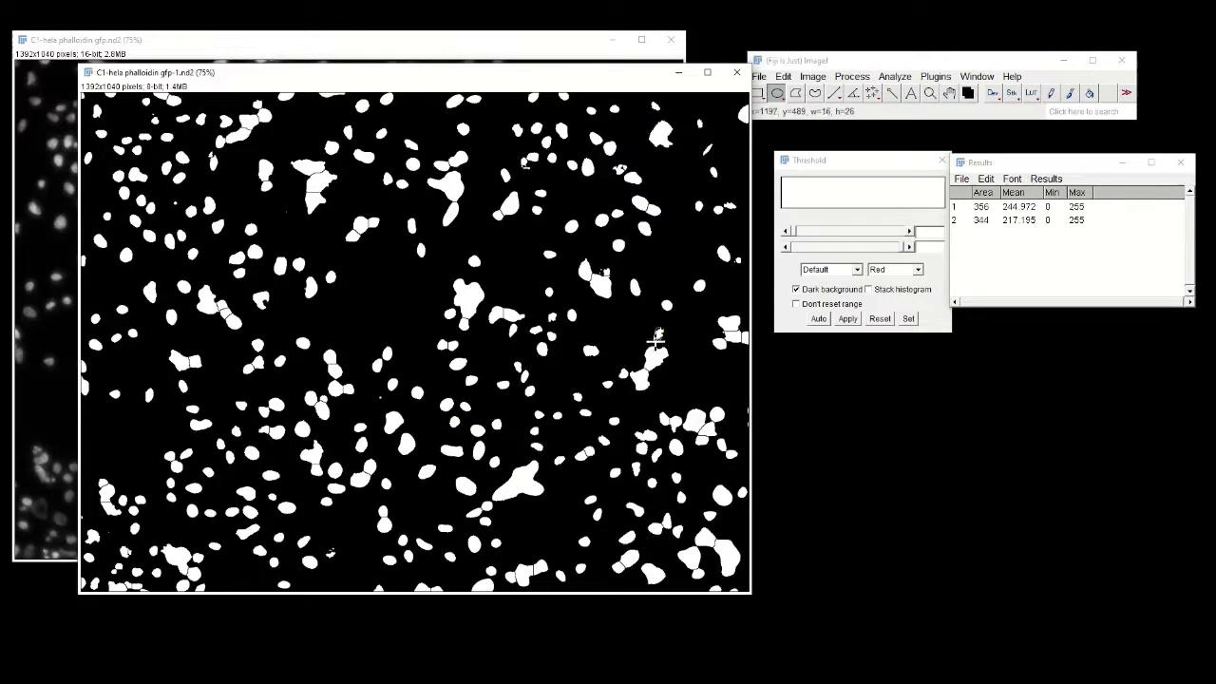
key(ctrl+m)
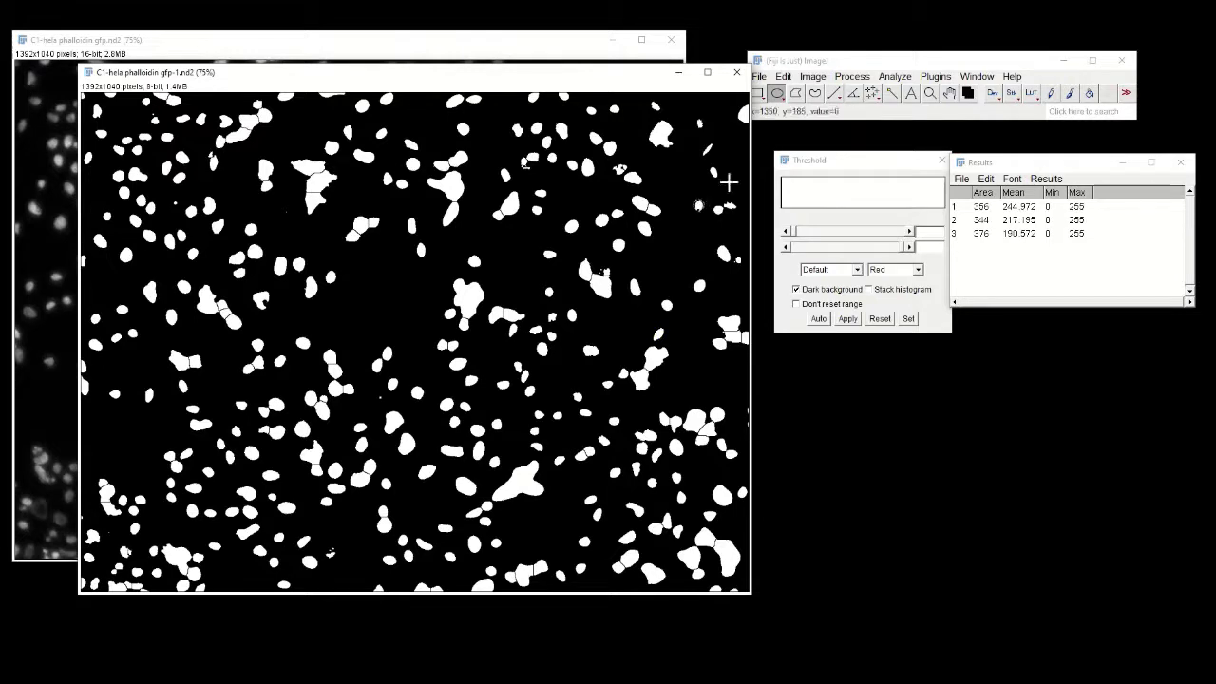
key(ctrl+m)
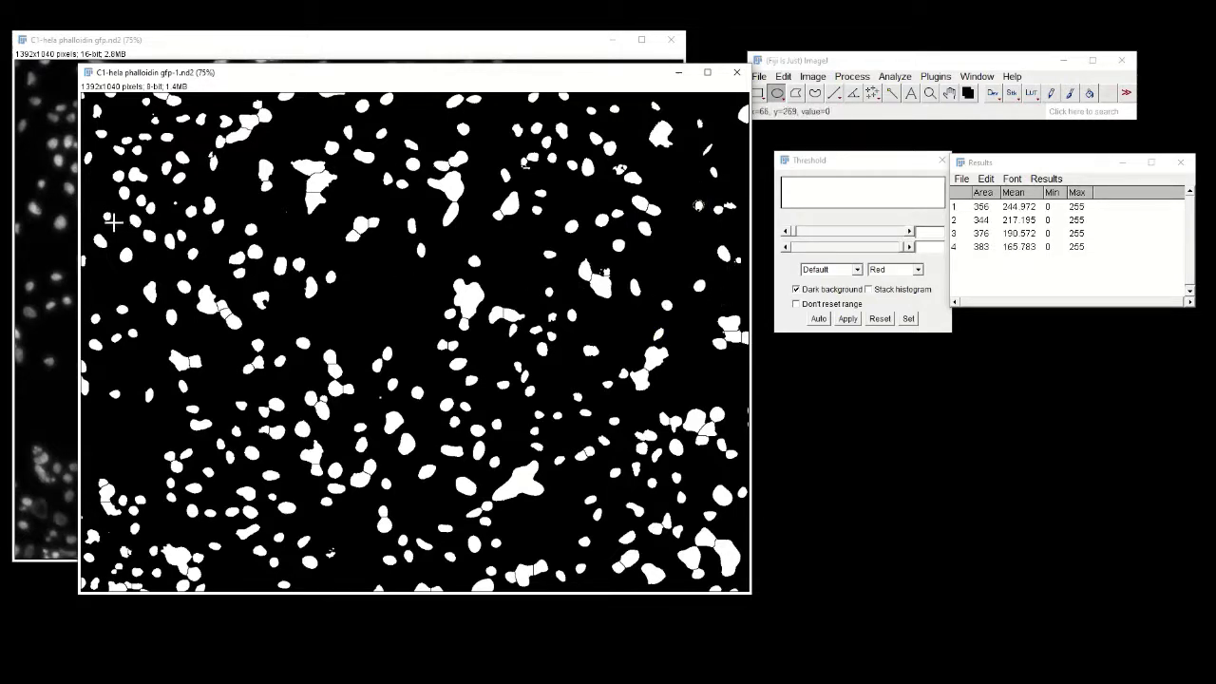
- Outline and measure a small nucleus near the mask's left edge and a larger one in its upper-left part
drag(112, 222, 107, 218)
drag(108, 221, 108, 222)
key(ctrl+m)
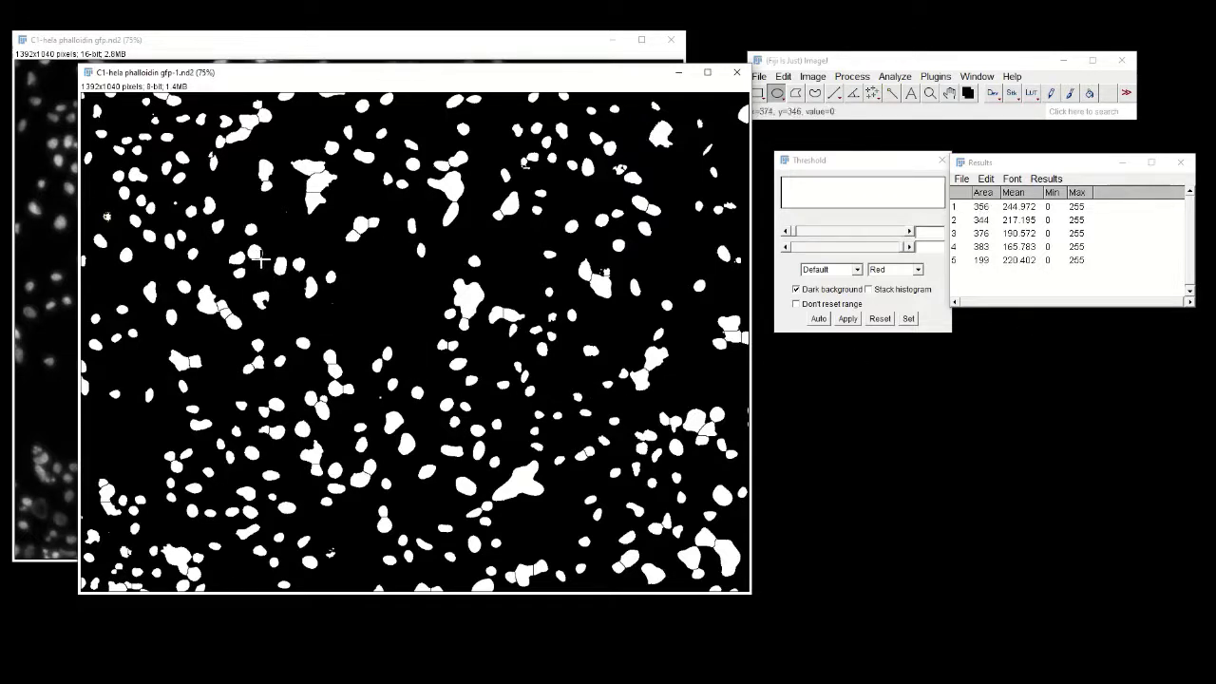
drag(259, 258, 247, 244)
key(ctrl+m)
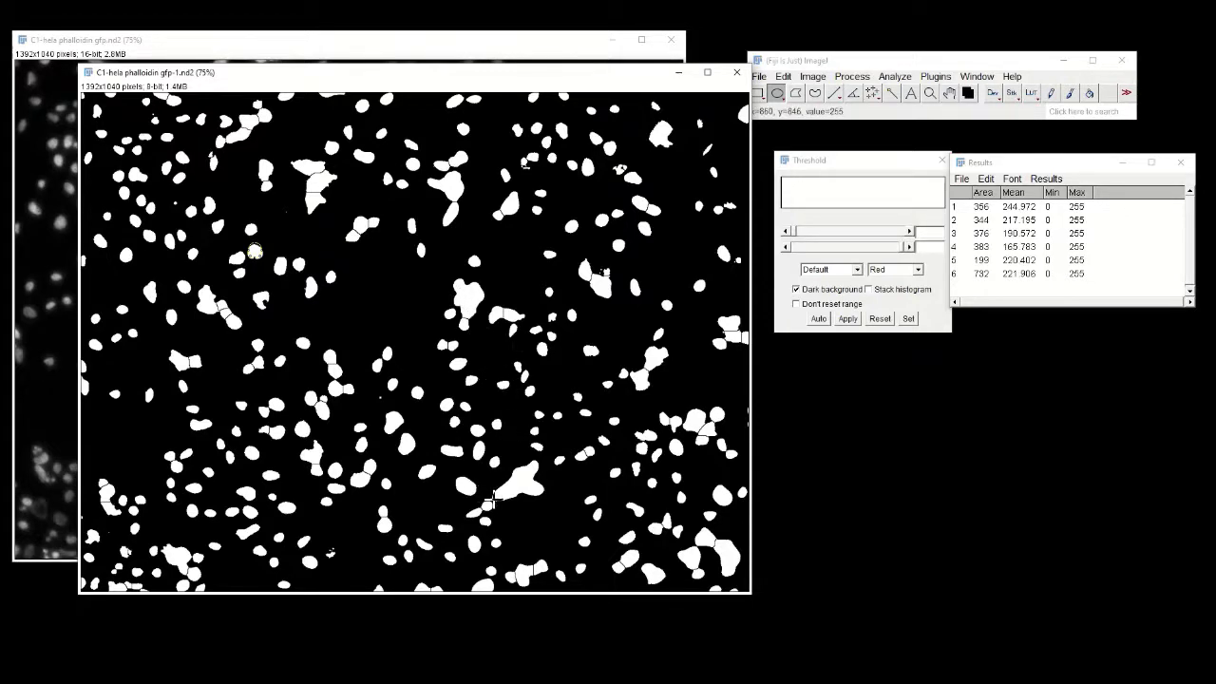
- Outline the large merged clump in the lower middle of the mask with an elliptical selection and measure it
drag(489, 500, 549, 478)
drag(543, 488, 544, 483)
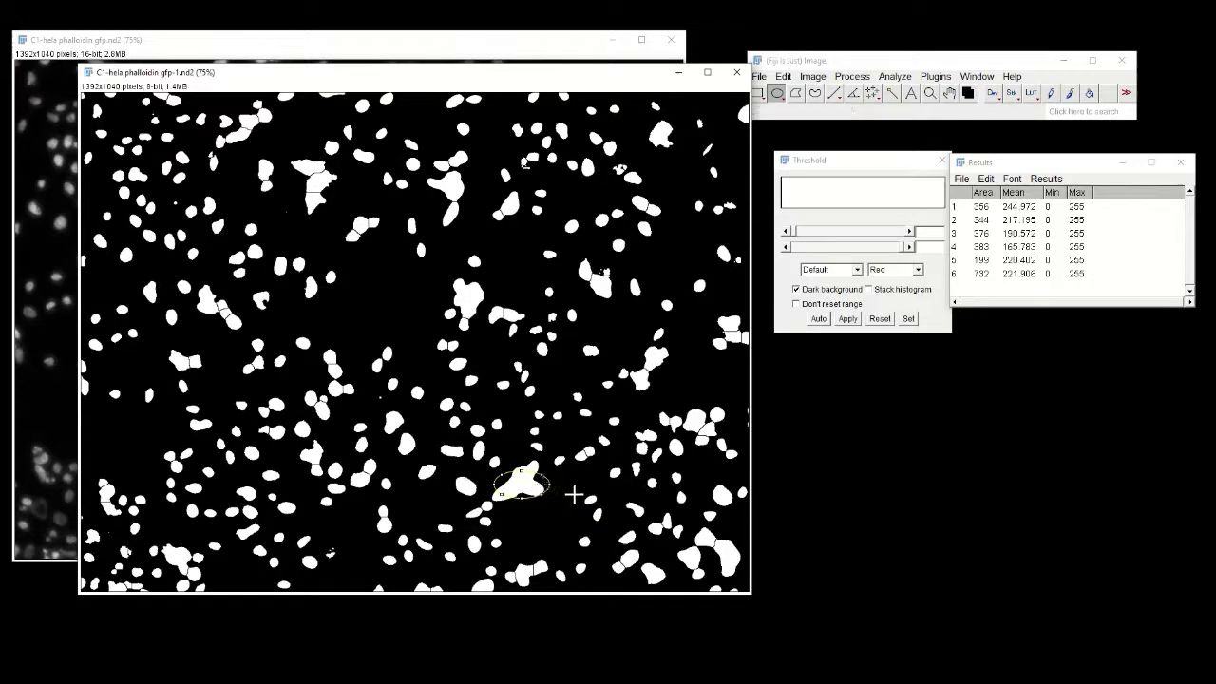
key(ctrl+m)
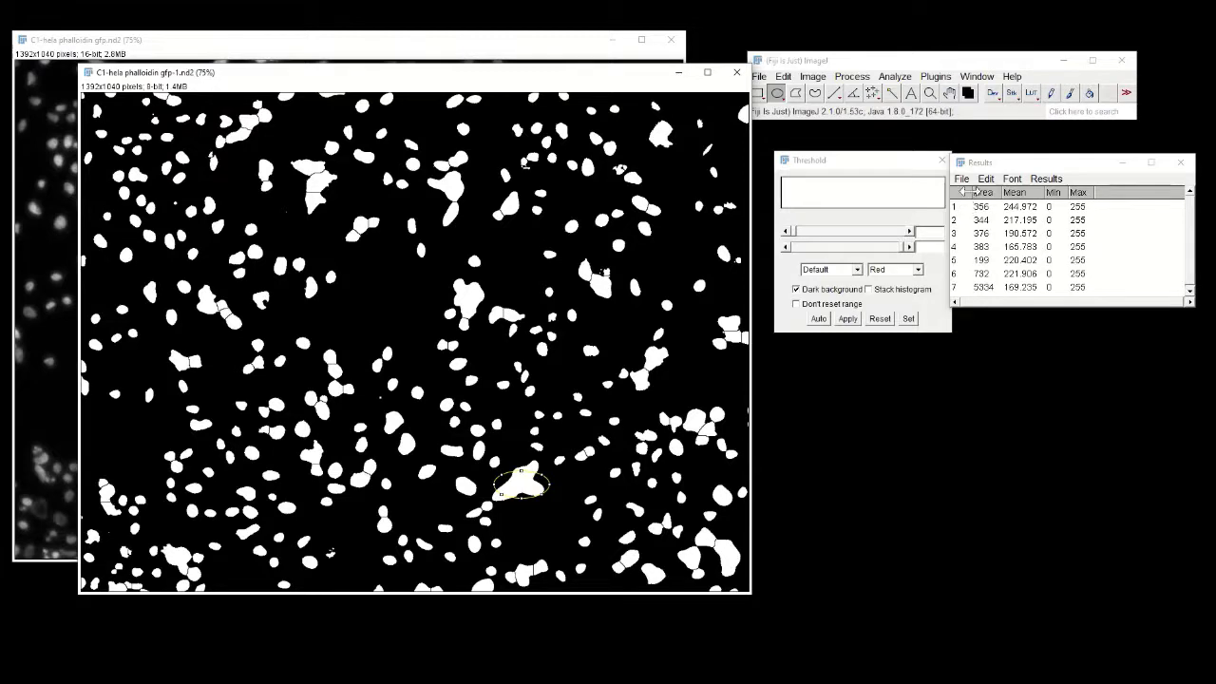
click(1010, 171)
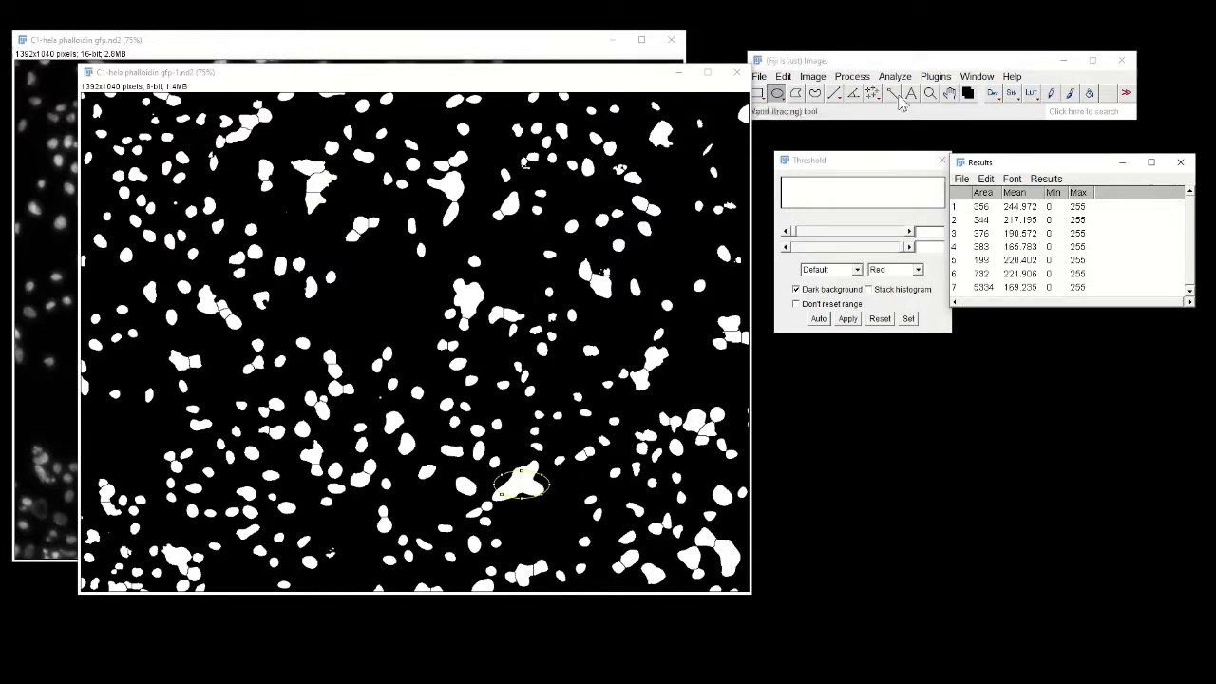
- Clear the selection on the mask and set up Analyze Particles with a size range of 150-2500 pixels²
click(657, 84)
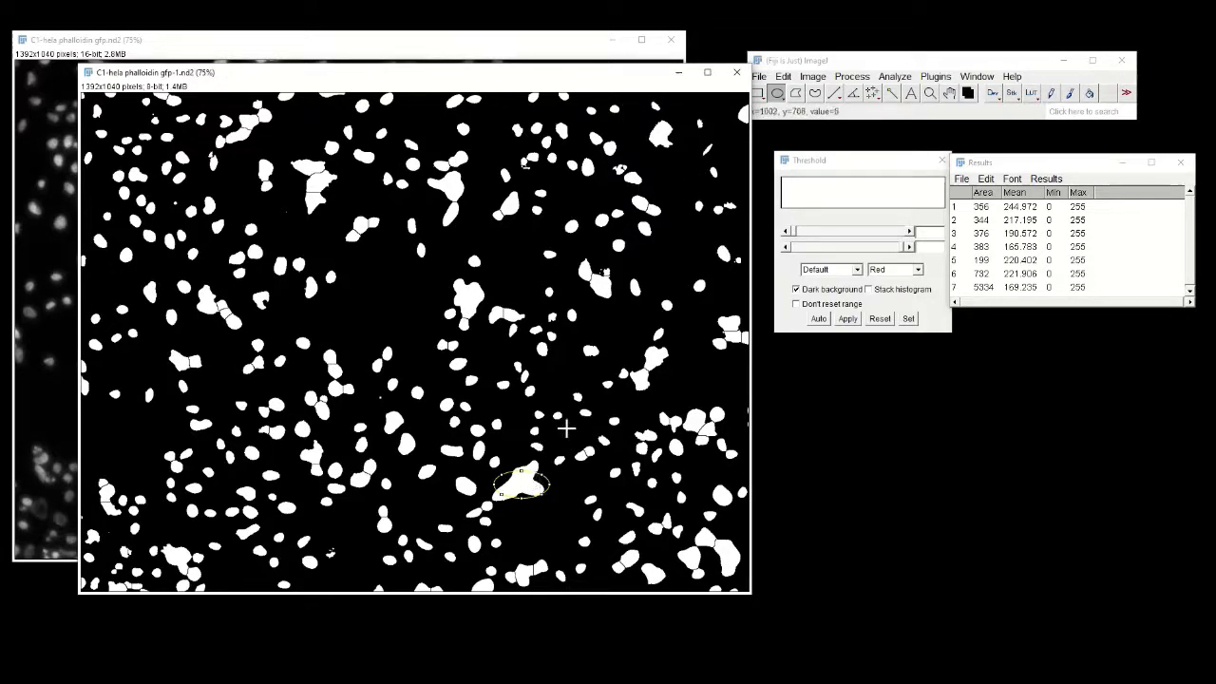
click(552, 362)
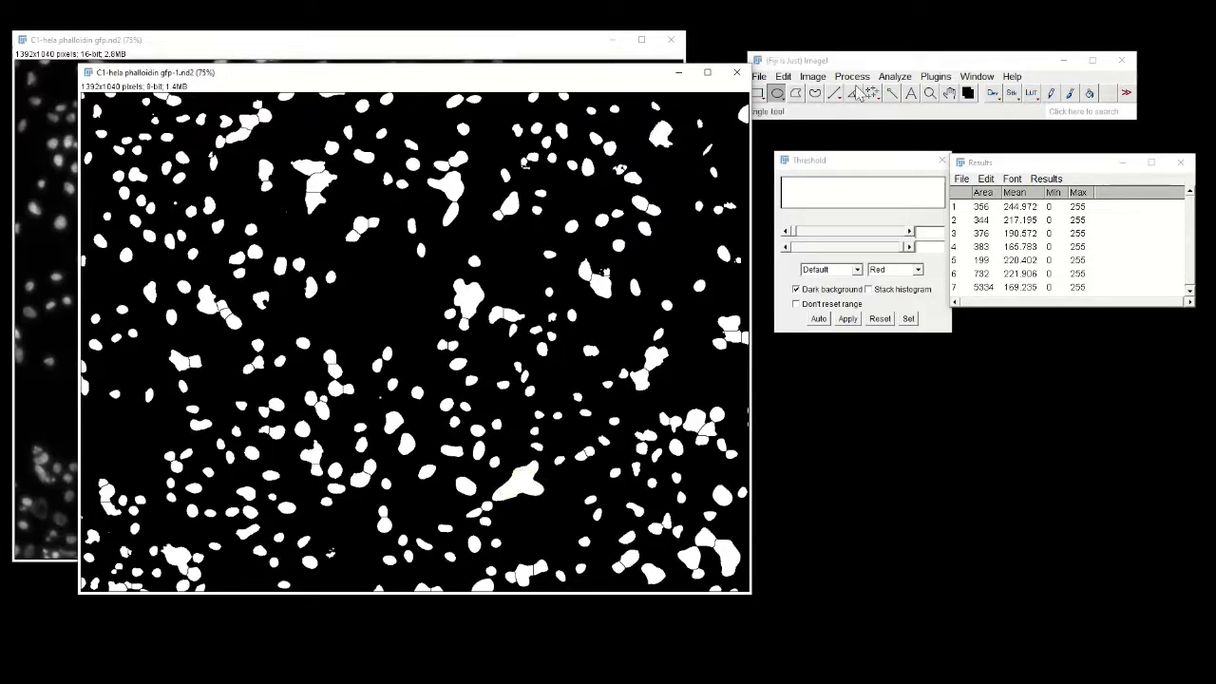
click(893, 80)
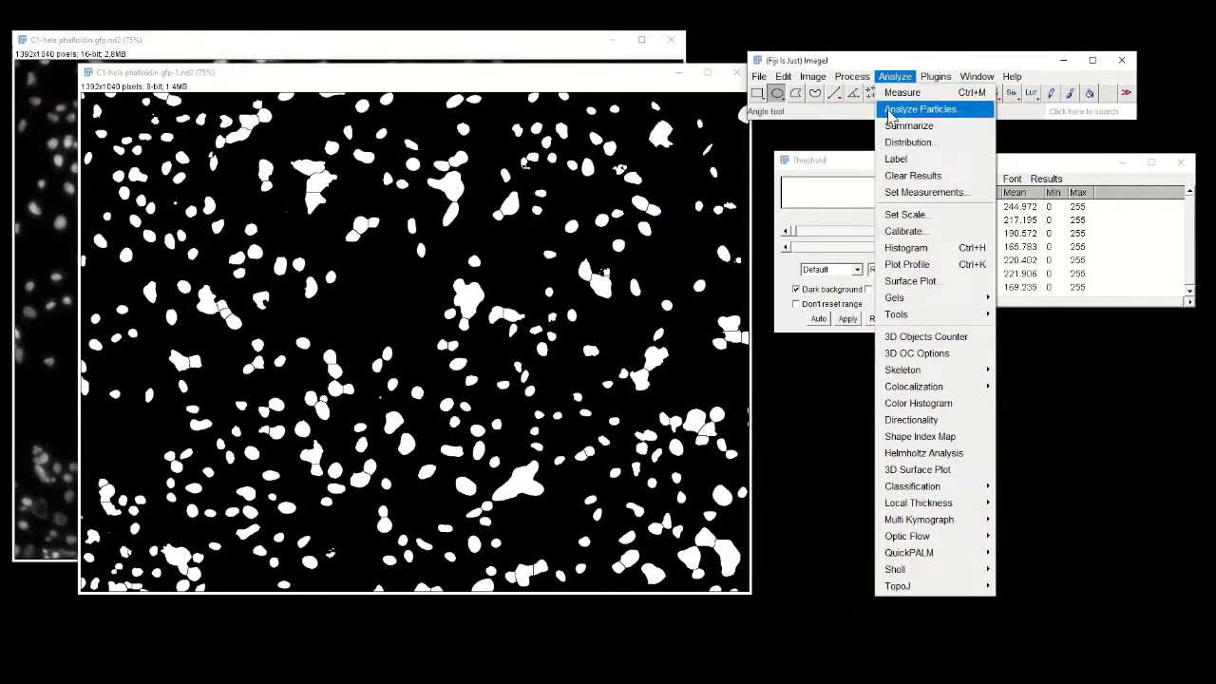
click(890, 112)
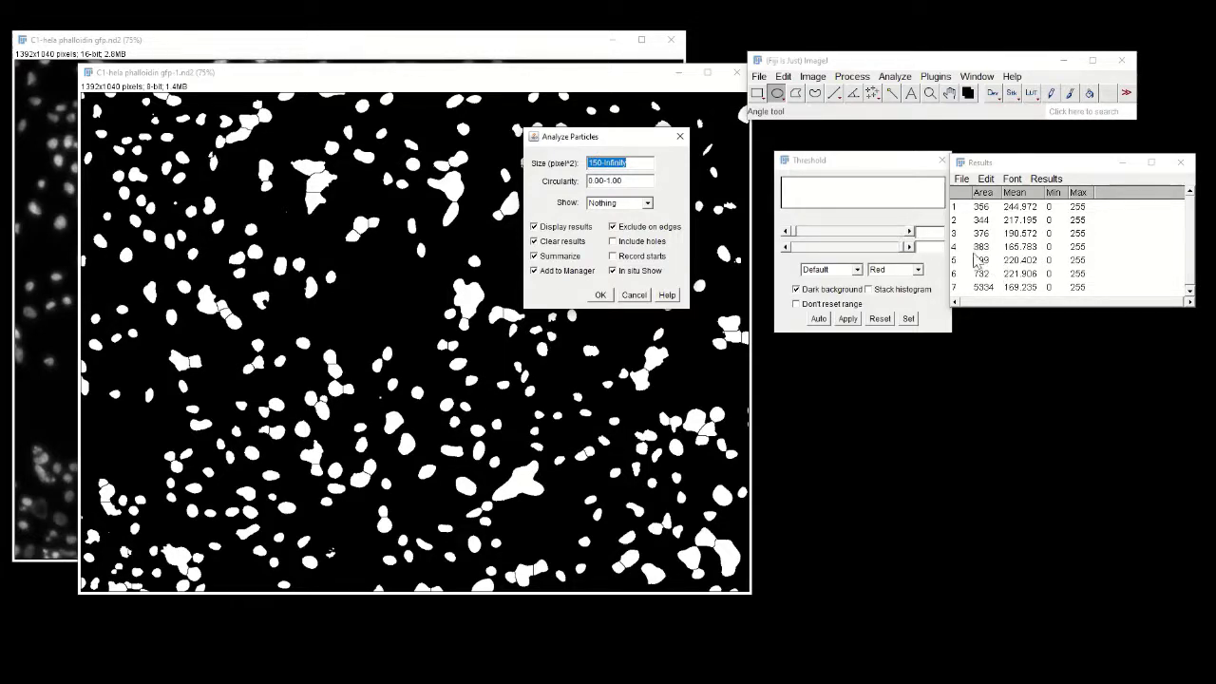
click(612, 165)
drag(601, 163, 582, 164)
double_click(617, 163)
text(2500)
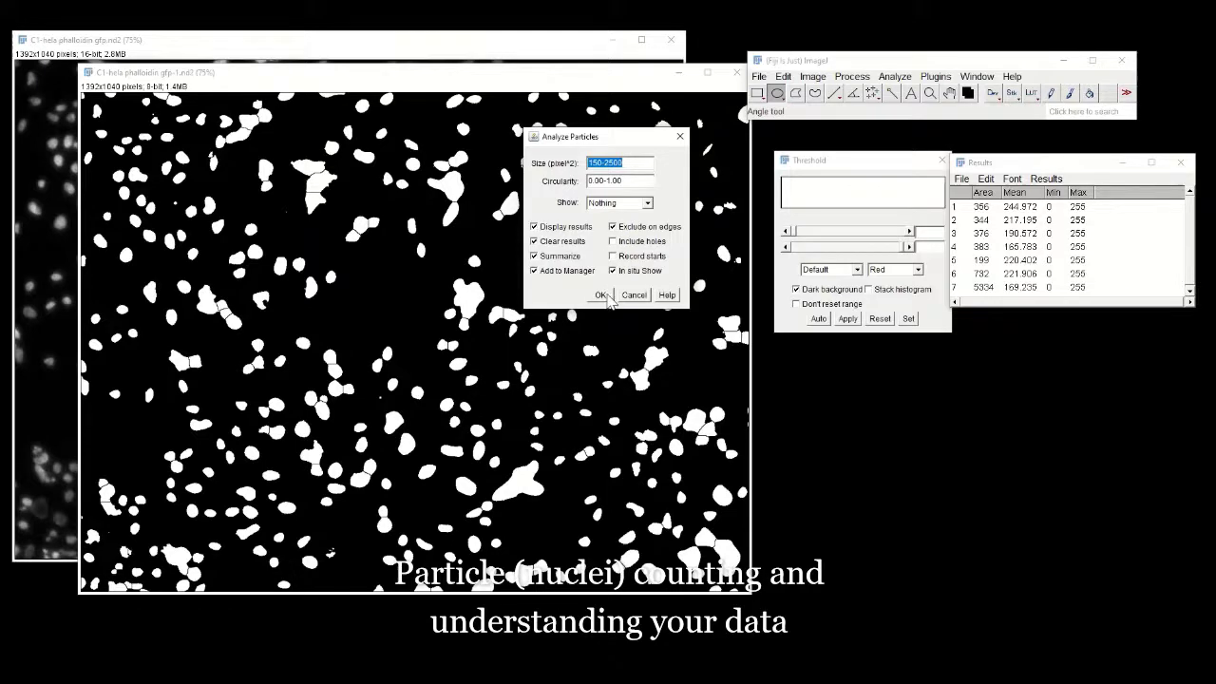
- Run the particle analysis without saving the earlier measurements, and place the Summary window below the heightened Results window
click(604, 296)
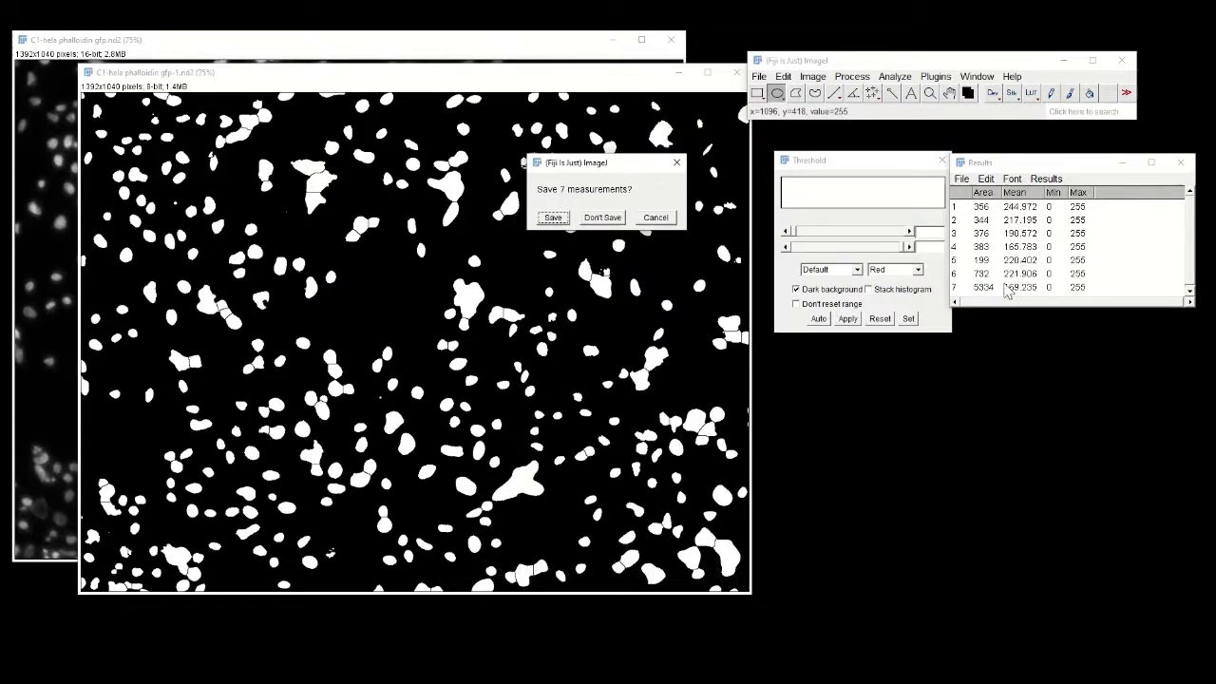
click(602, 217)
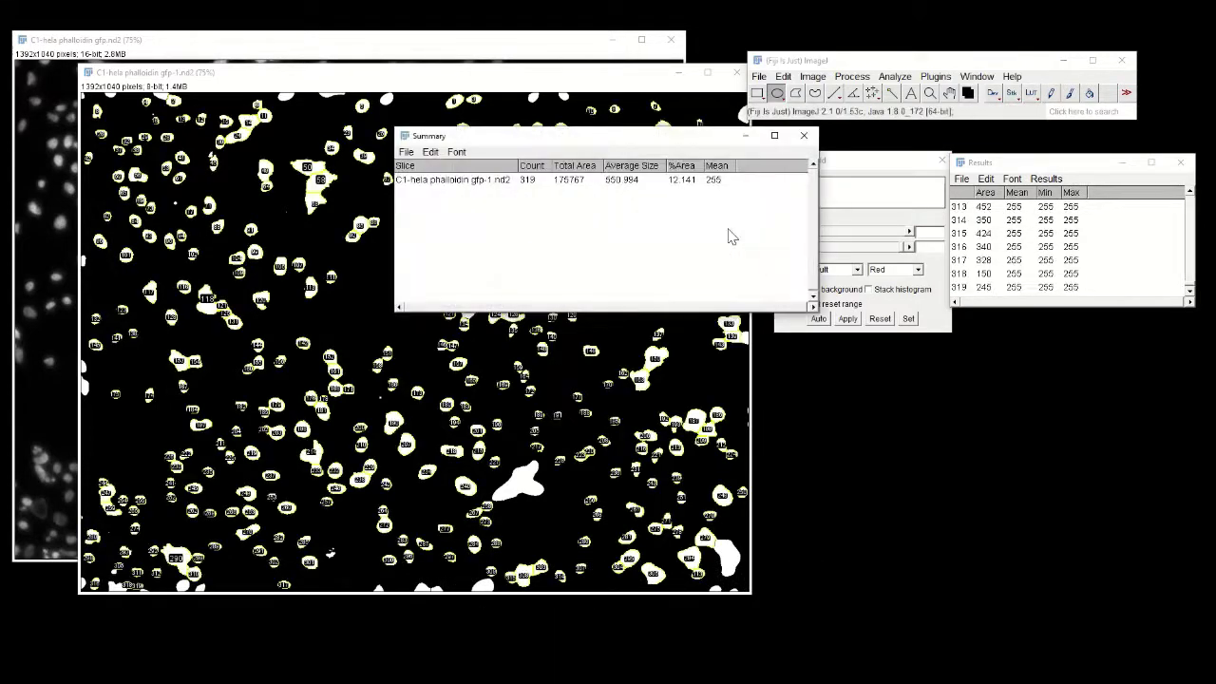
drag(630, 146, 1007, 377)
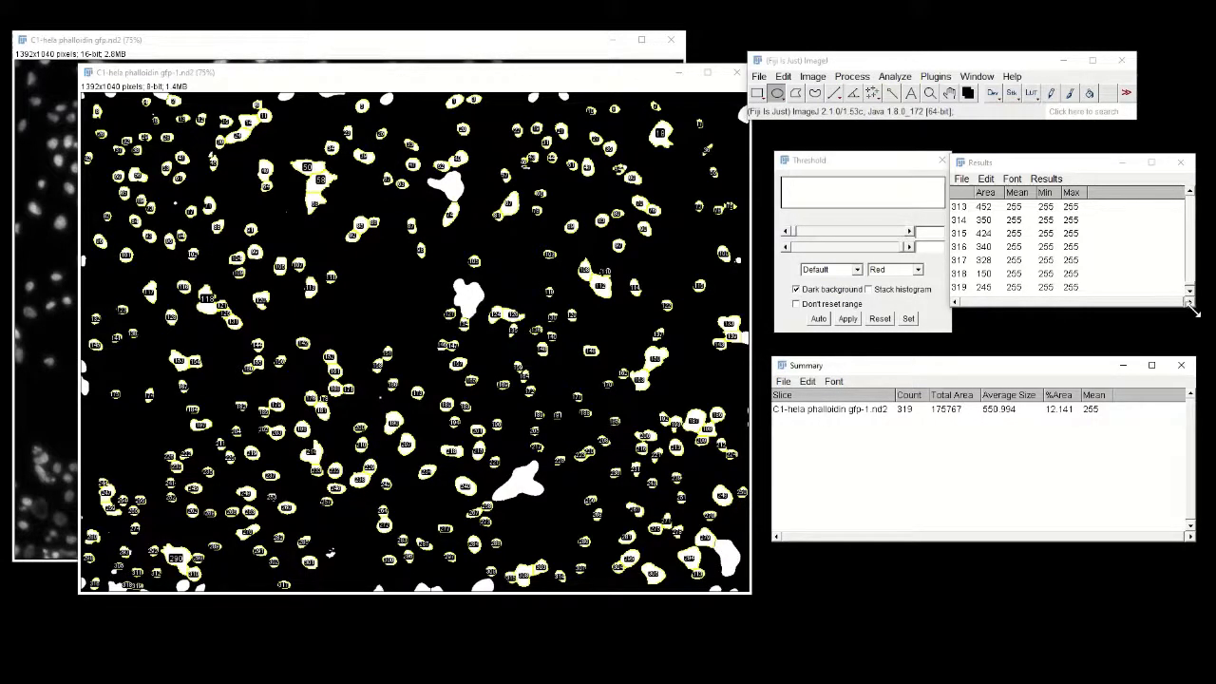
drag(1191, 305, 1189, 345)
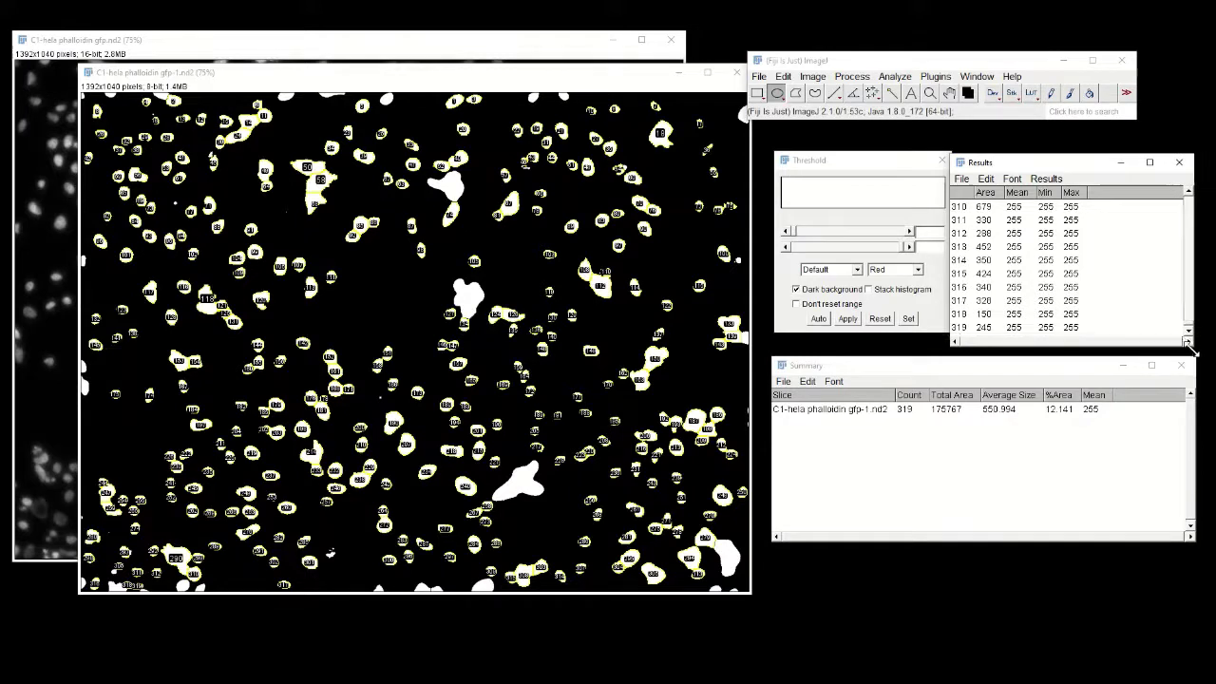
click(815, 367)
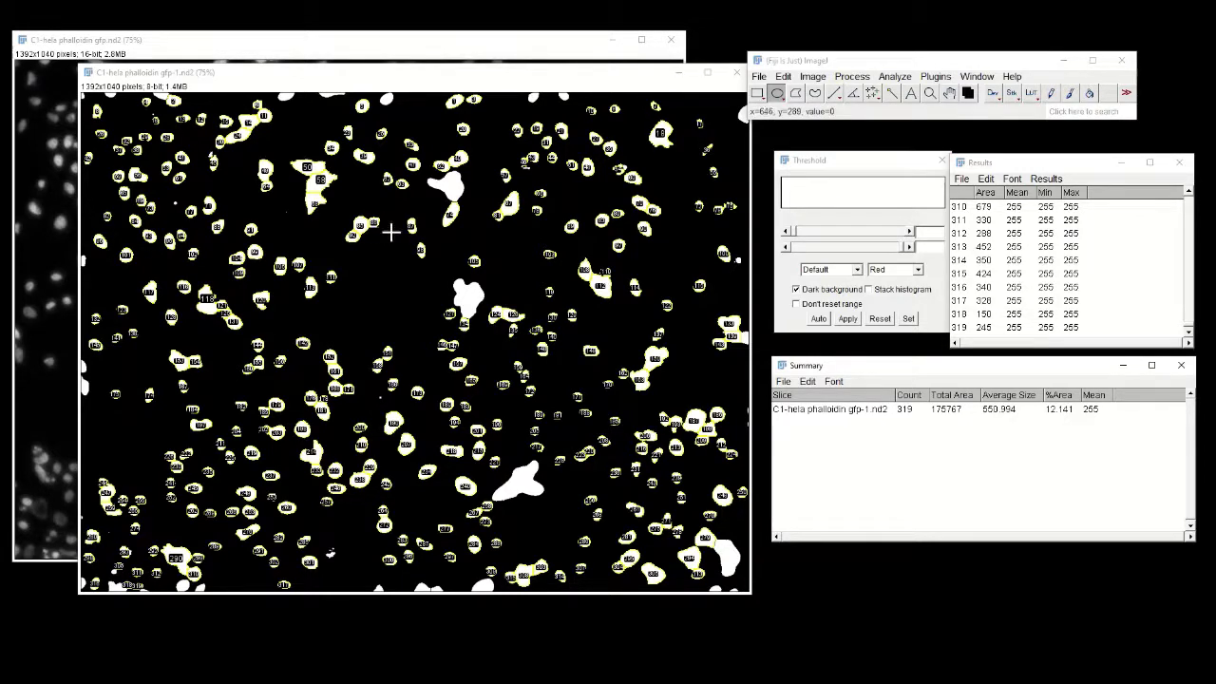
- Place the outlined mask beside the original C1 image and compare the detected nuclei with it and with the Summary
drag(471, 79, 847, 52)
click(446, 50)
drag(447, 50, 434, 51)
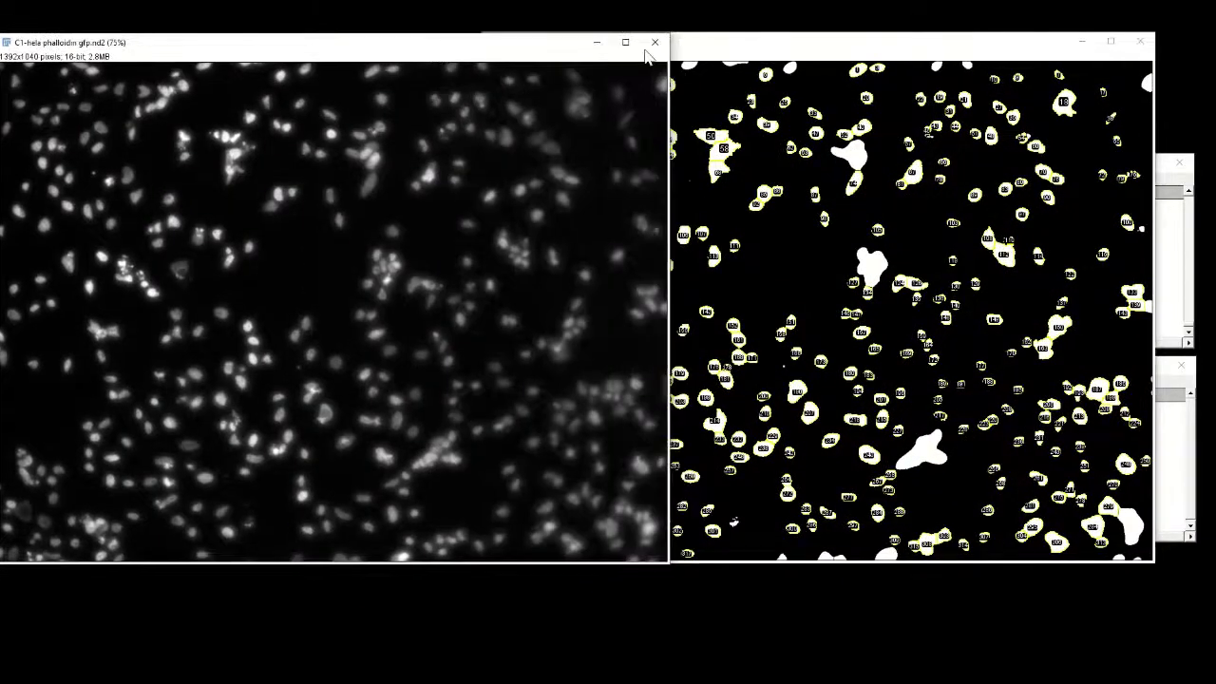
drag(732, 49, 769, 46)
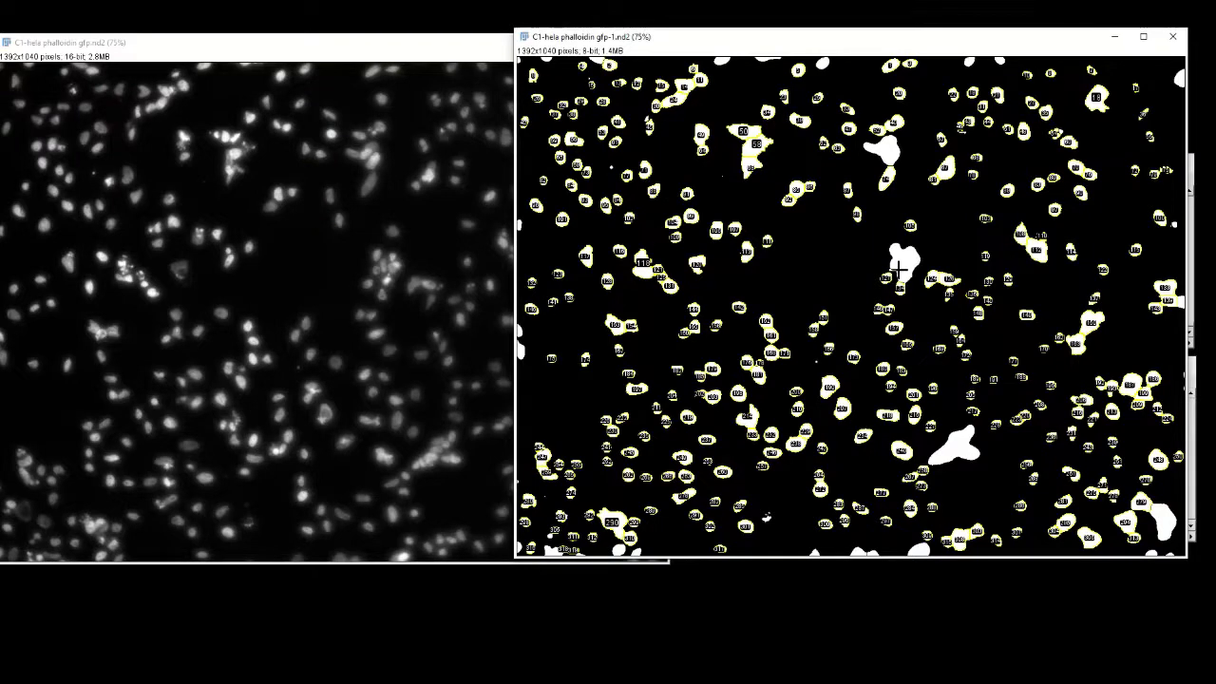
drag(963, 41, 467, 63)
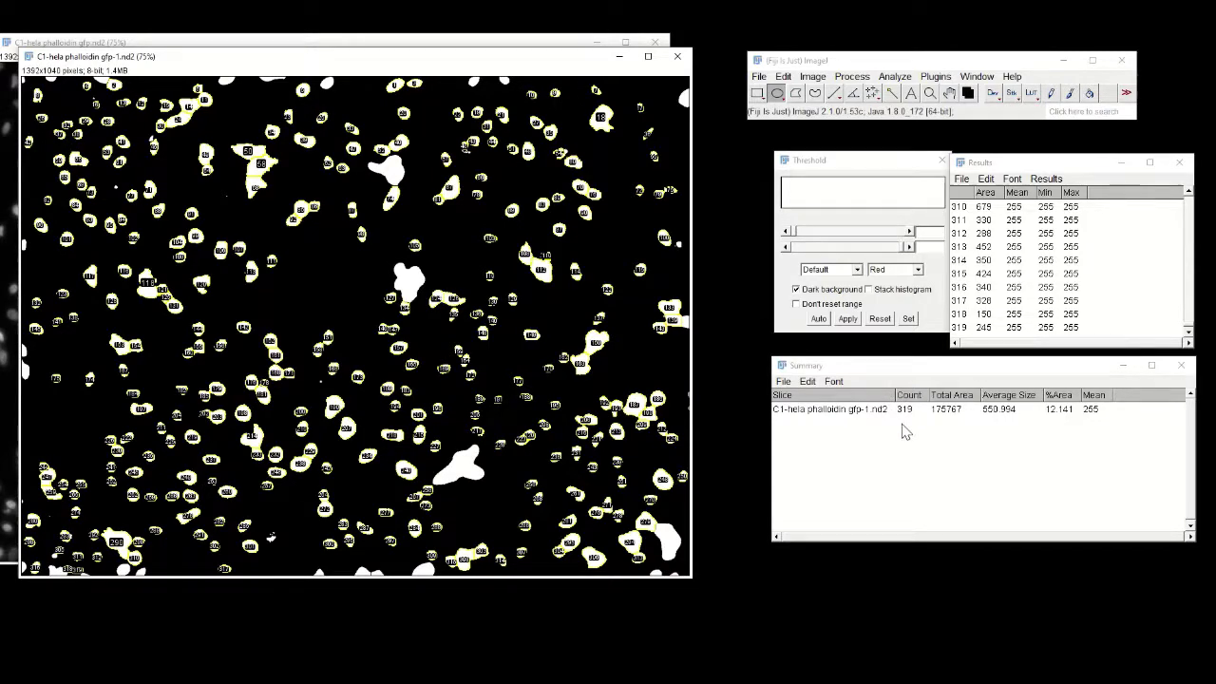
drag(478, 59, 950, 77)
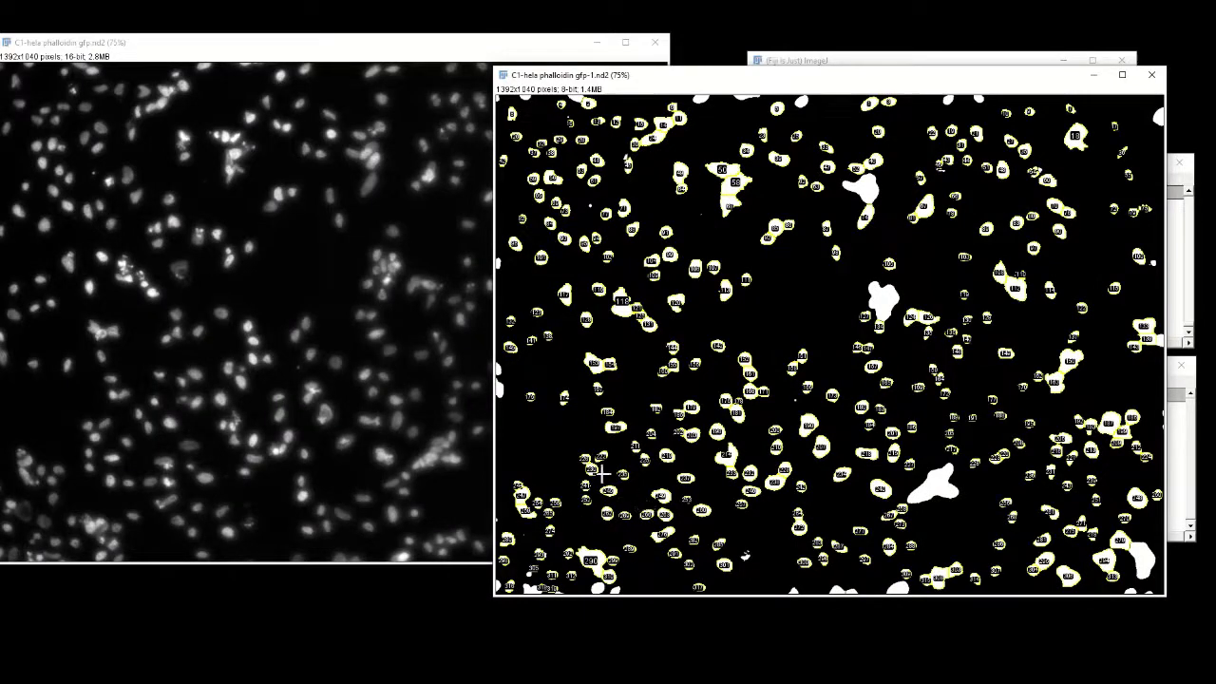
drag(881, 84, 405, 62)
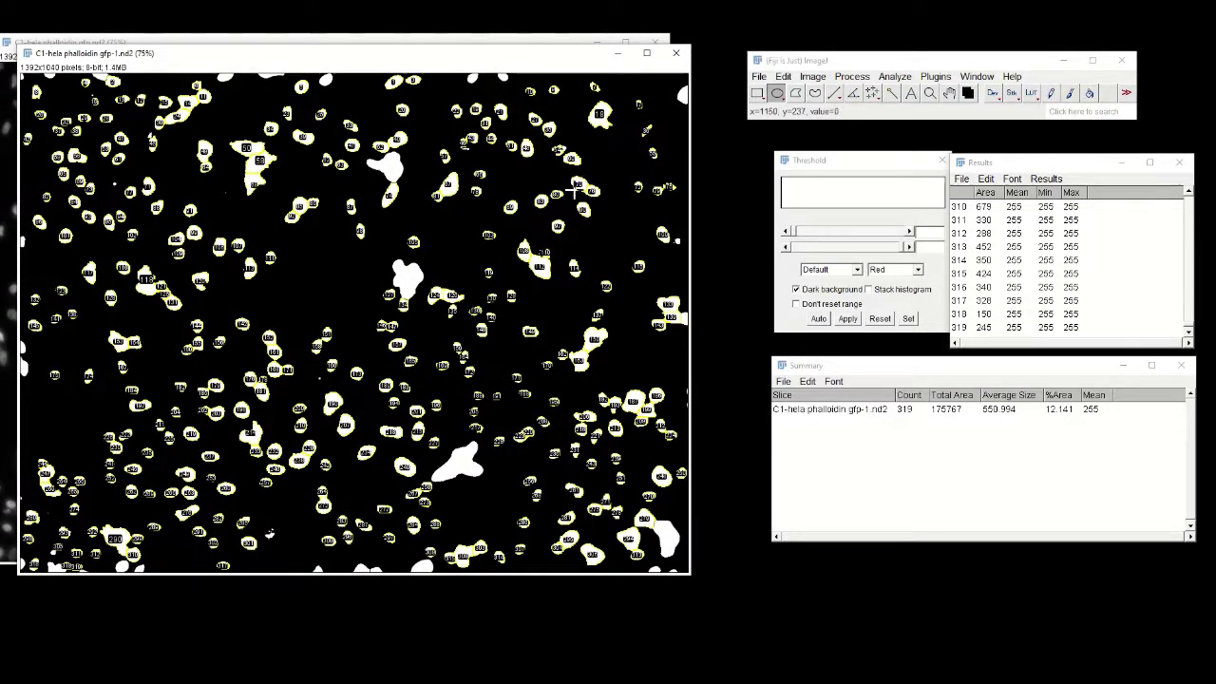
- Look through the individual nucleus areas in the Results table
click(995, 166)
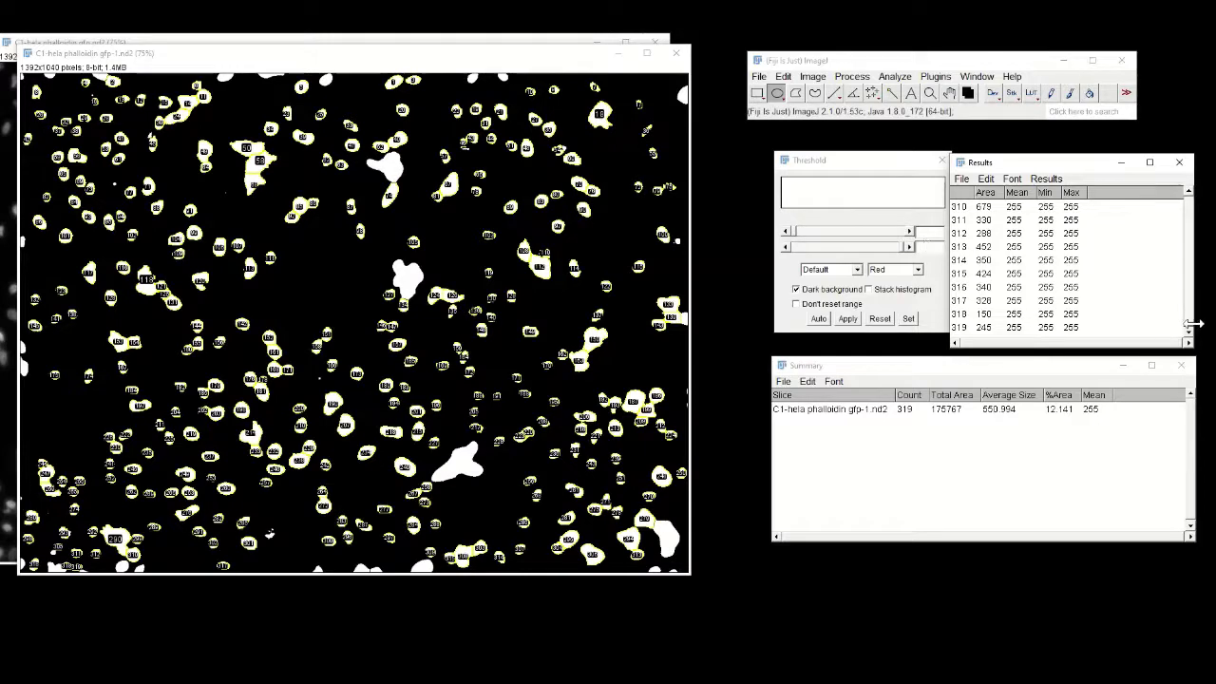
drag(1188, 332, 1188, 234)
scroll(1124, 279, up, 5)
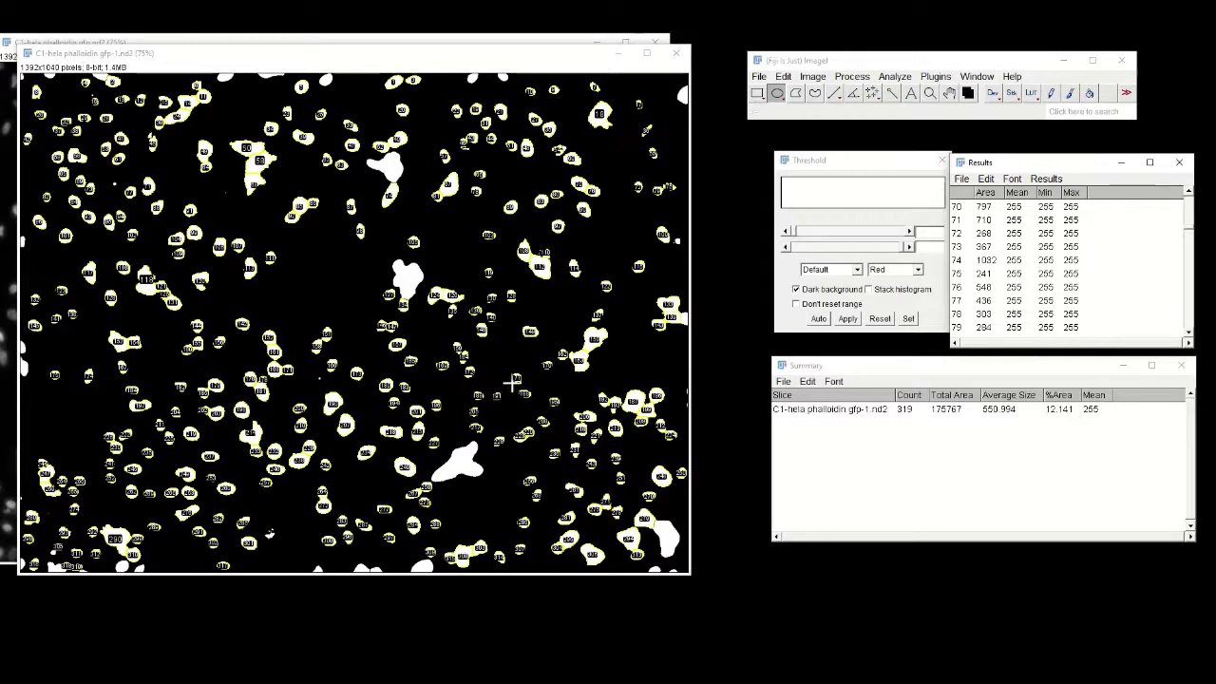
scroll(1139, 279, down, 20)
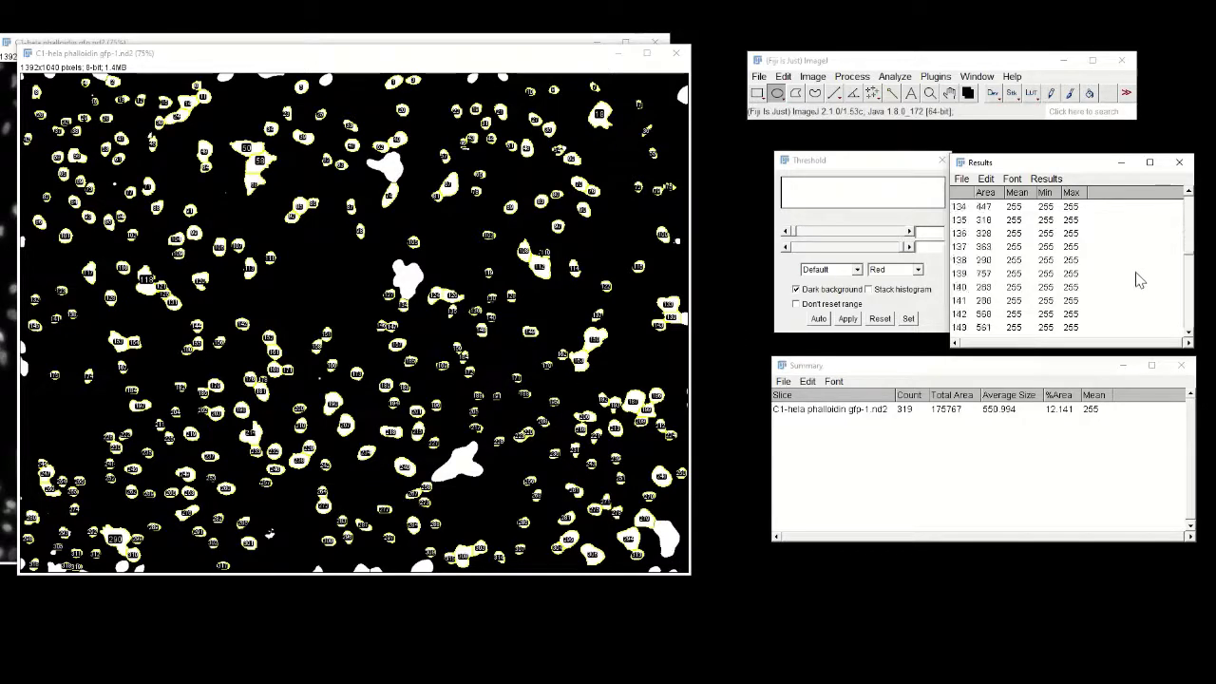
scroll(1139, 279, down, 1)
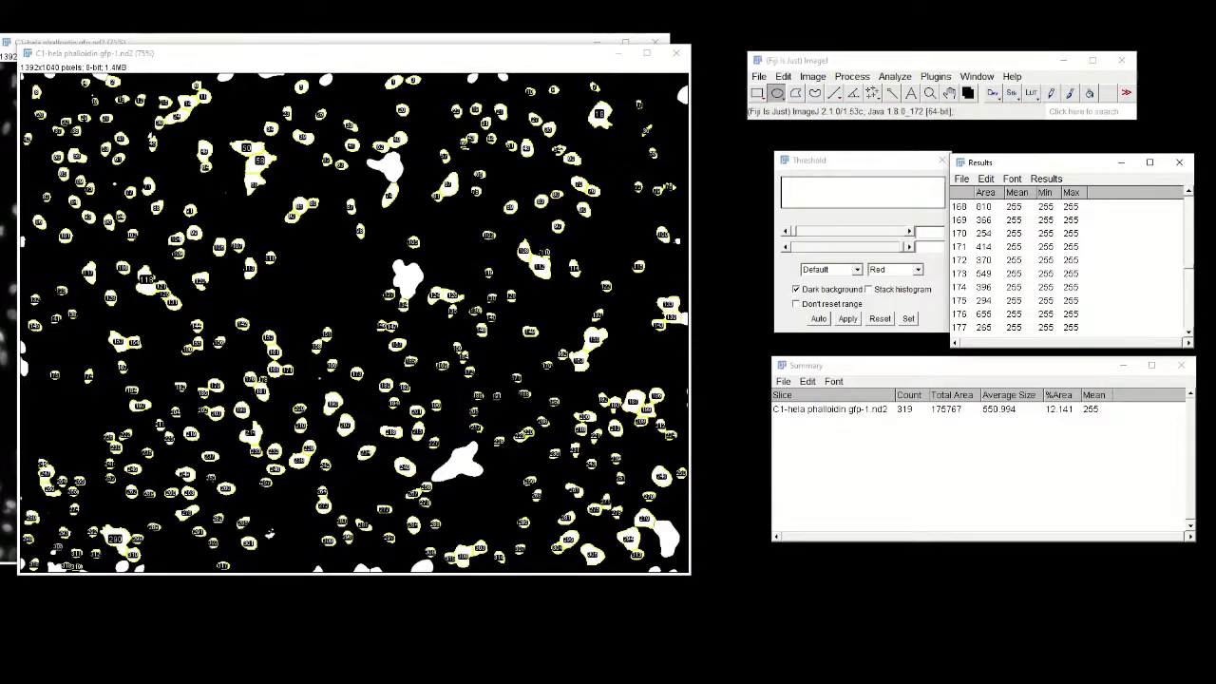
- Switch to the blank Excel workbook, place it over the image windows, and label cell A3 "HELA control"
key(alt+Tab)
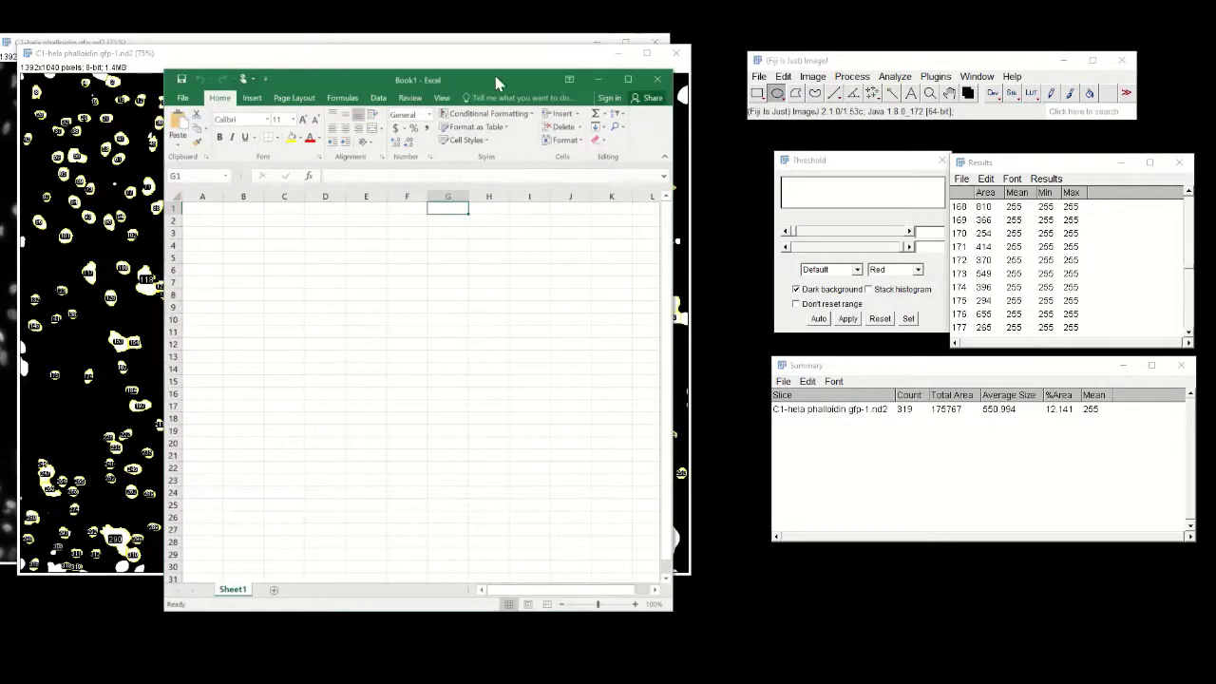
drag(495, 83, 474, 73)
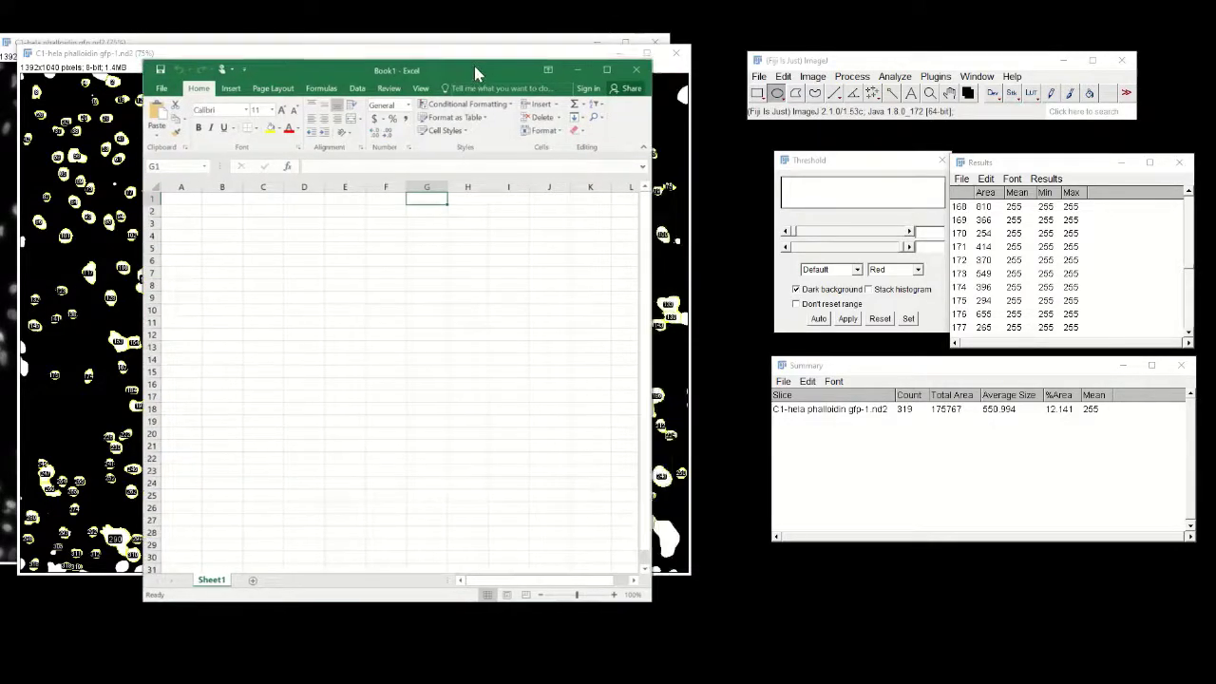
click(191, 225)
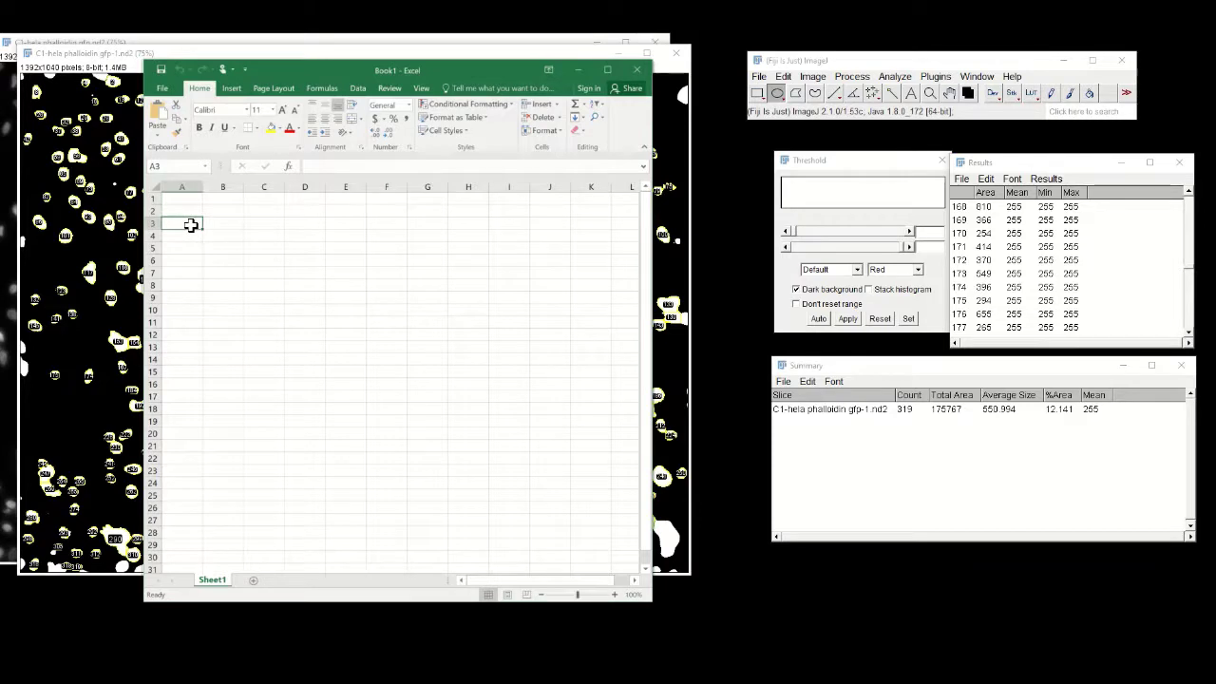
text(HELA)
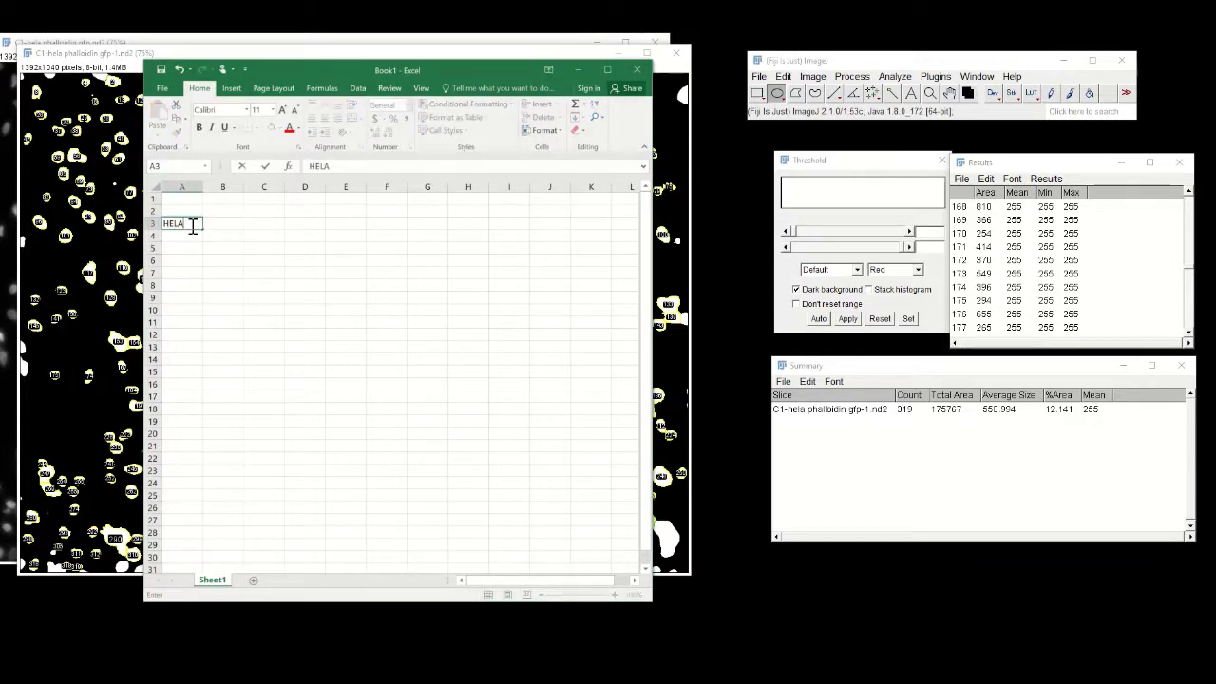
key(Return)
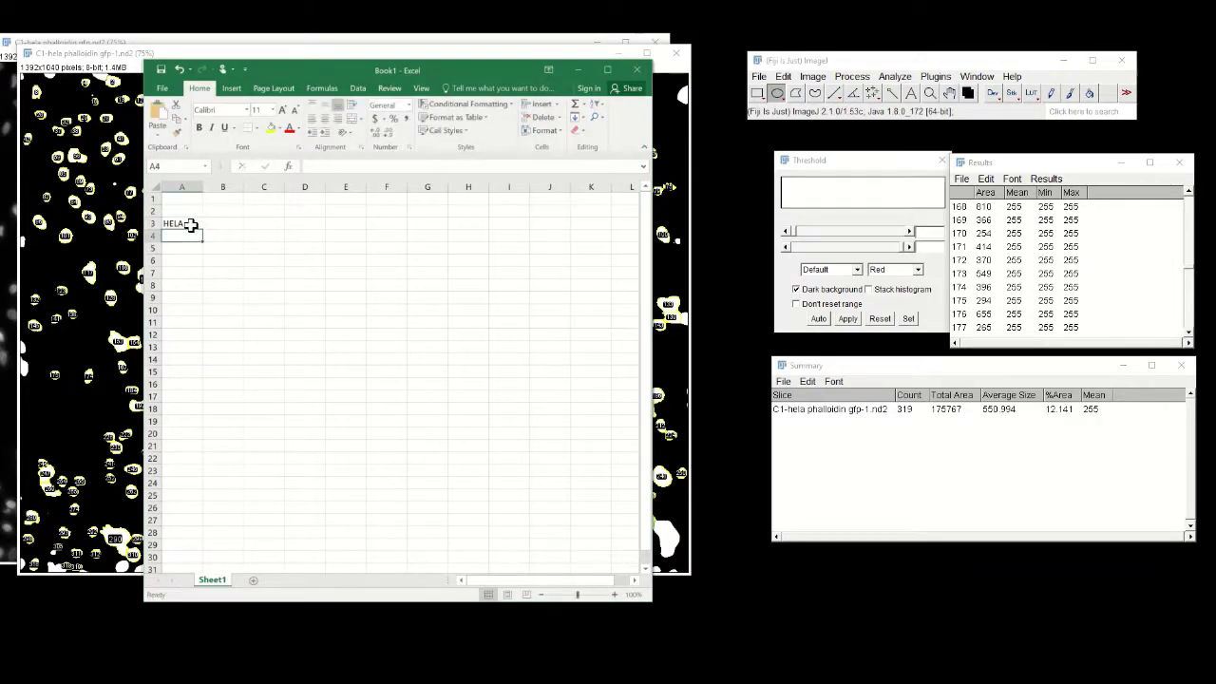
click(191, 225)
click(339, 166)
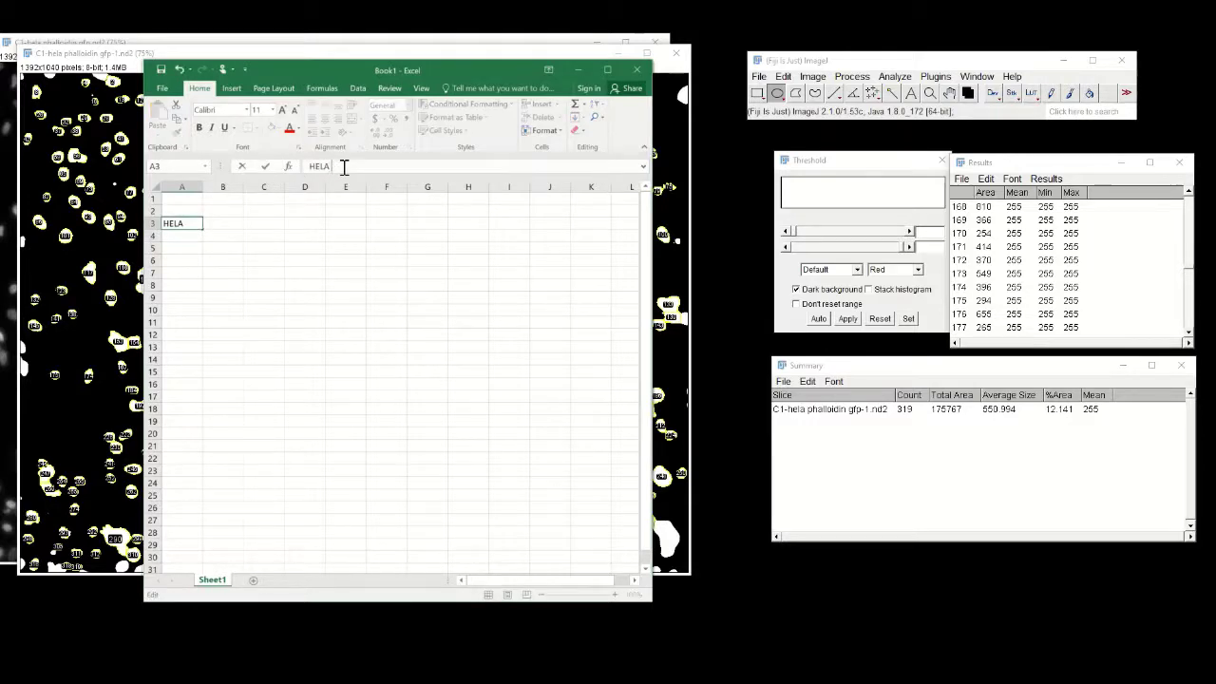
text(control)
- Label cells A4 to A6 "HELA GFP", "NIH3T3 control" and "NIH3T3 GFP"
click(171, 235)
text(H)
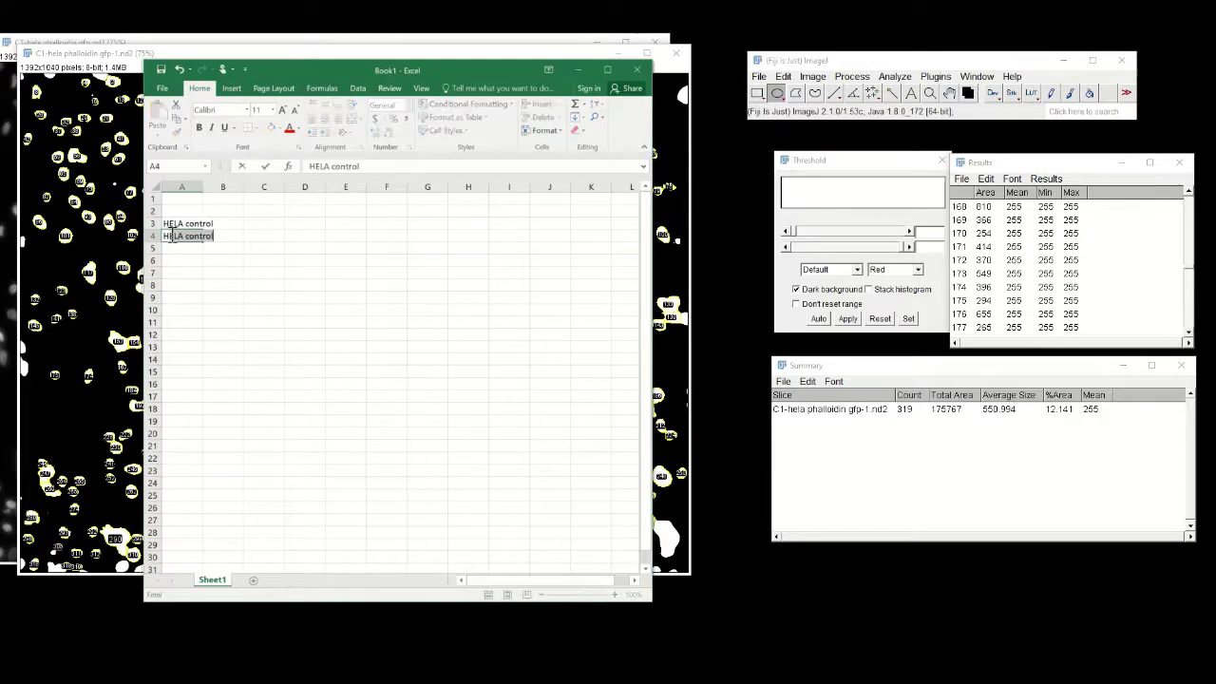
text(ELA GFP)
key(Return)
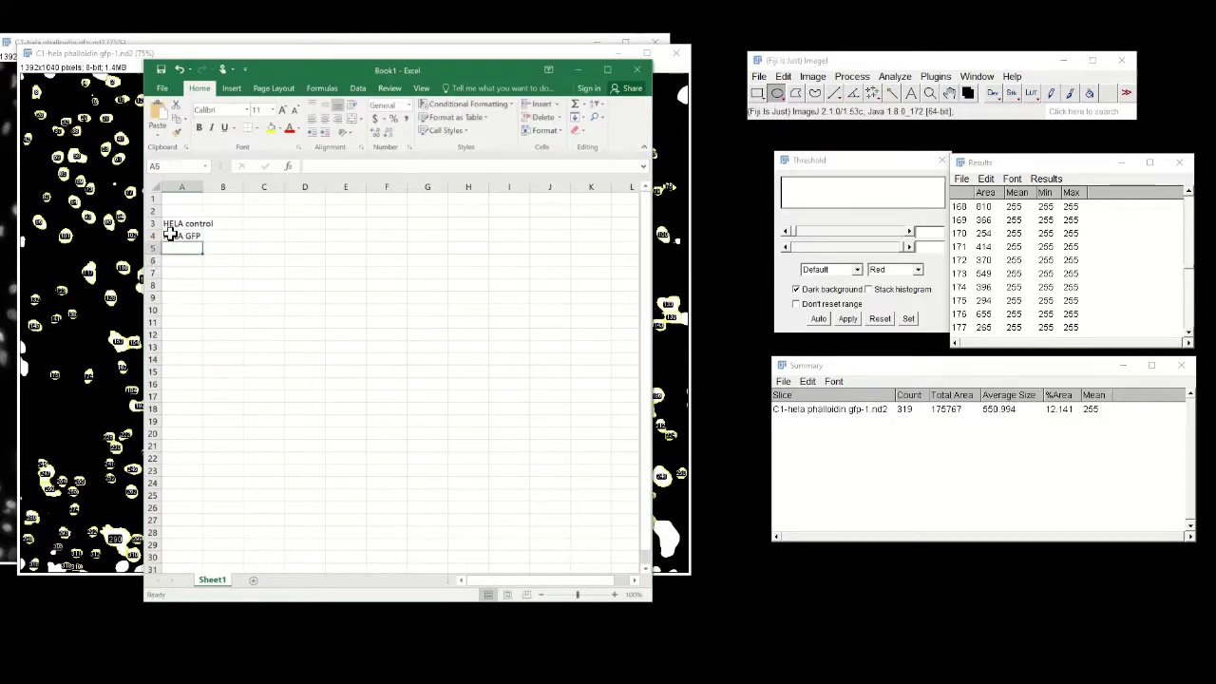
text(NIH)
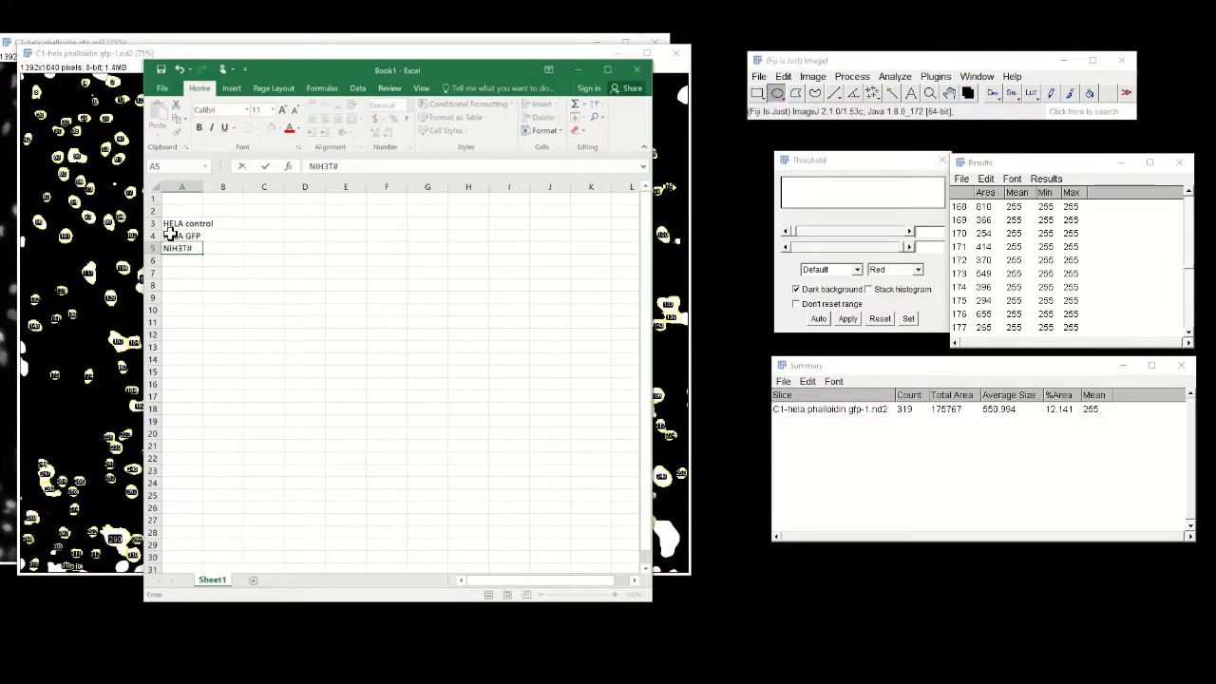
text(3T3 control)
key(Return)
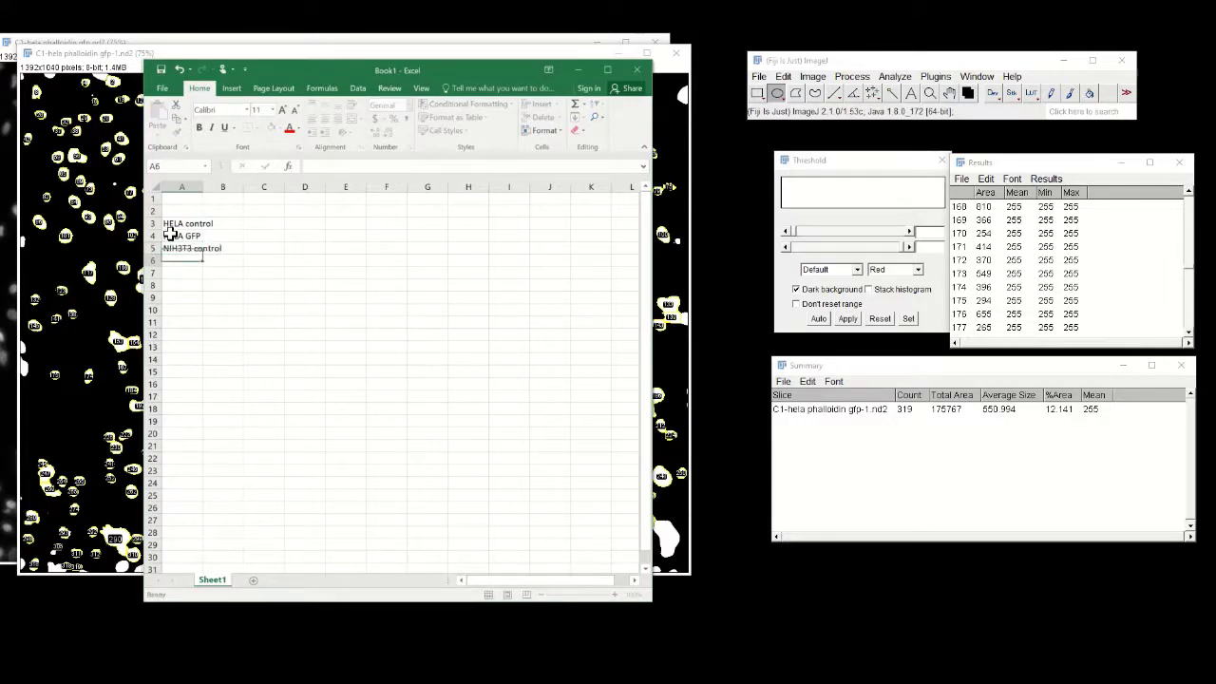
text(N)
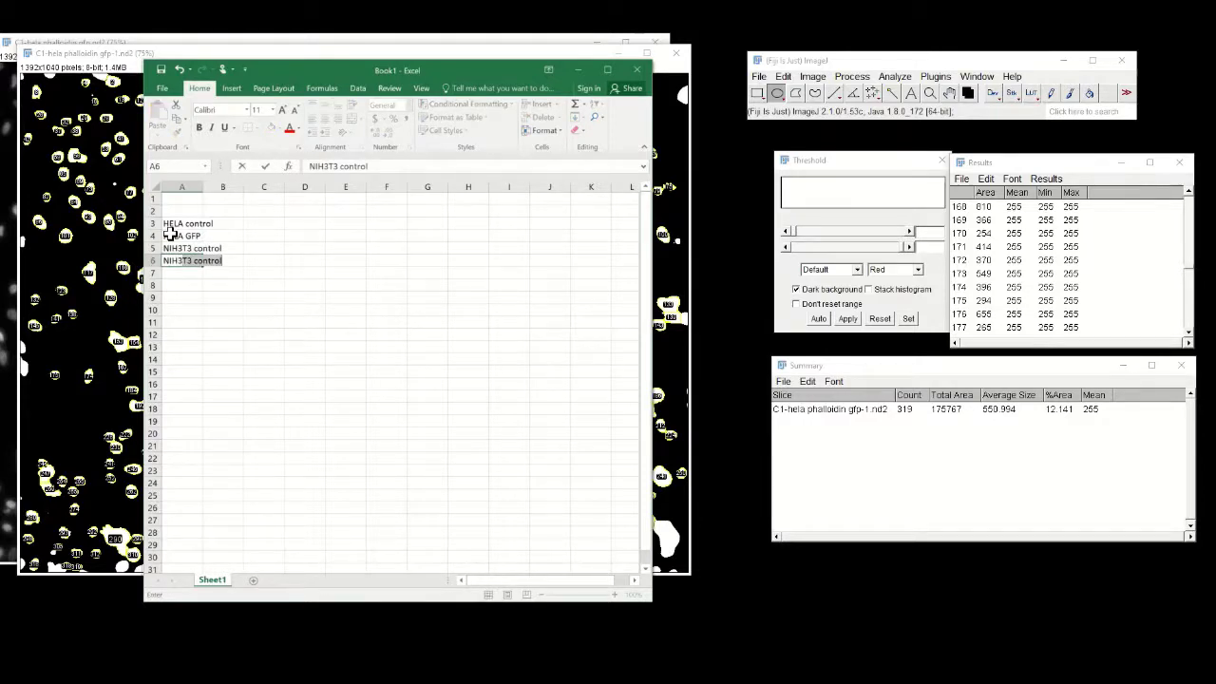
text(IH3T3 GFP)
key(Return)
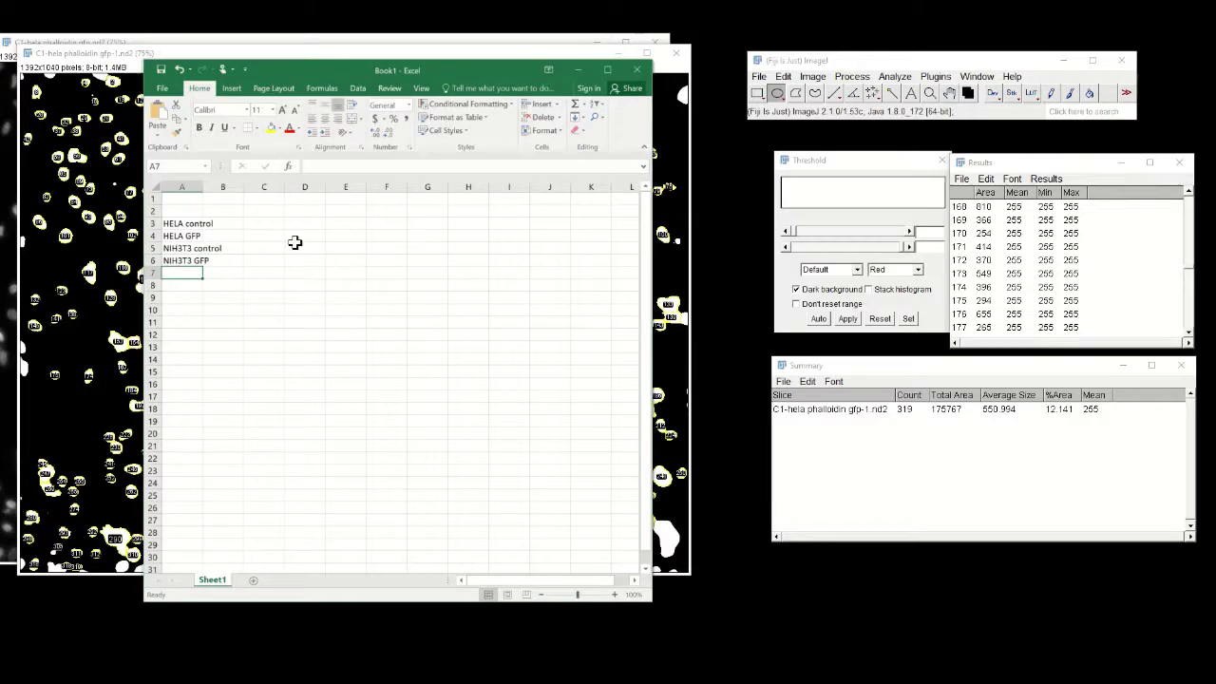
- Enter the cell counts beside the labels in column B: 300 in B3, 319 in B4, 200 in B5 and 140 in B6
click(233, 224)
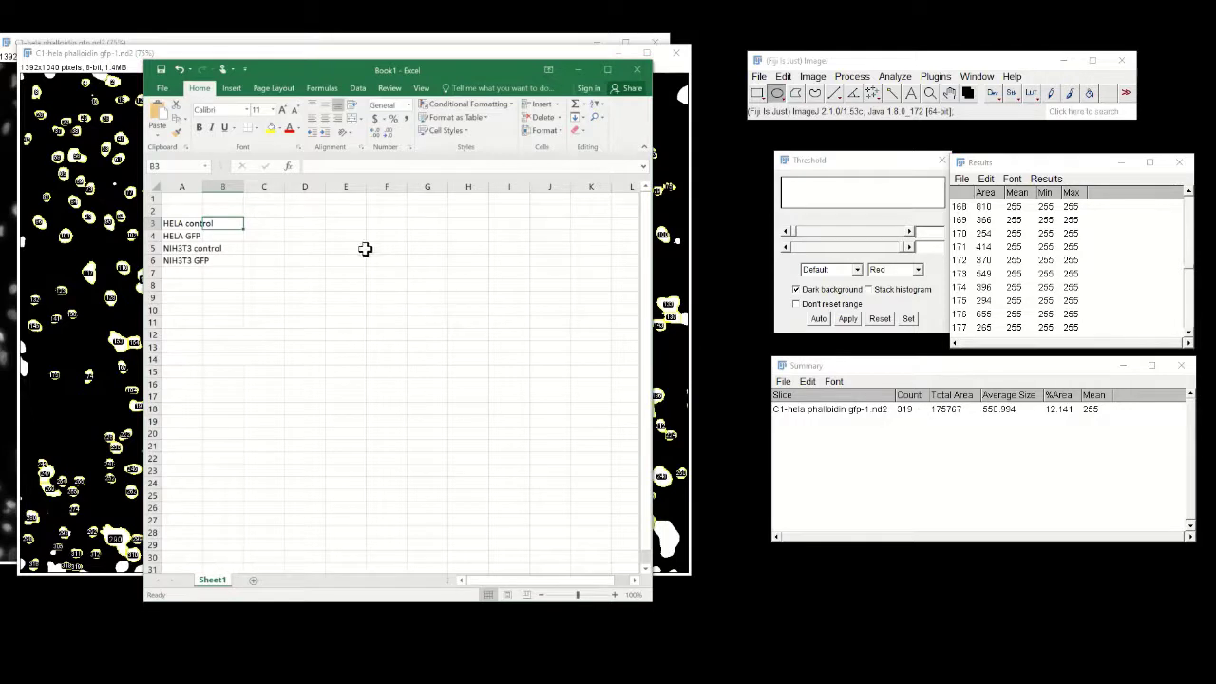
click(236, 235)
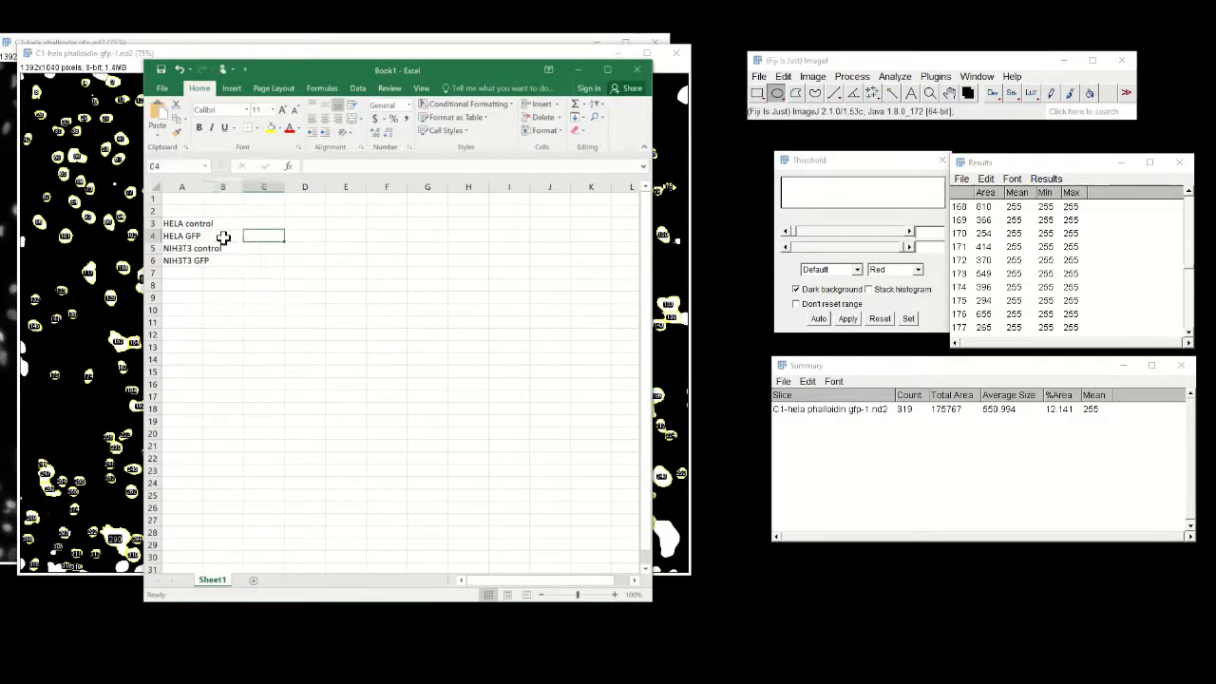
text(319)
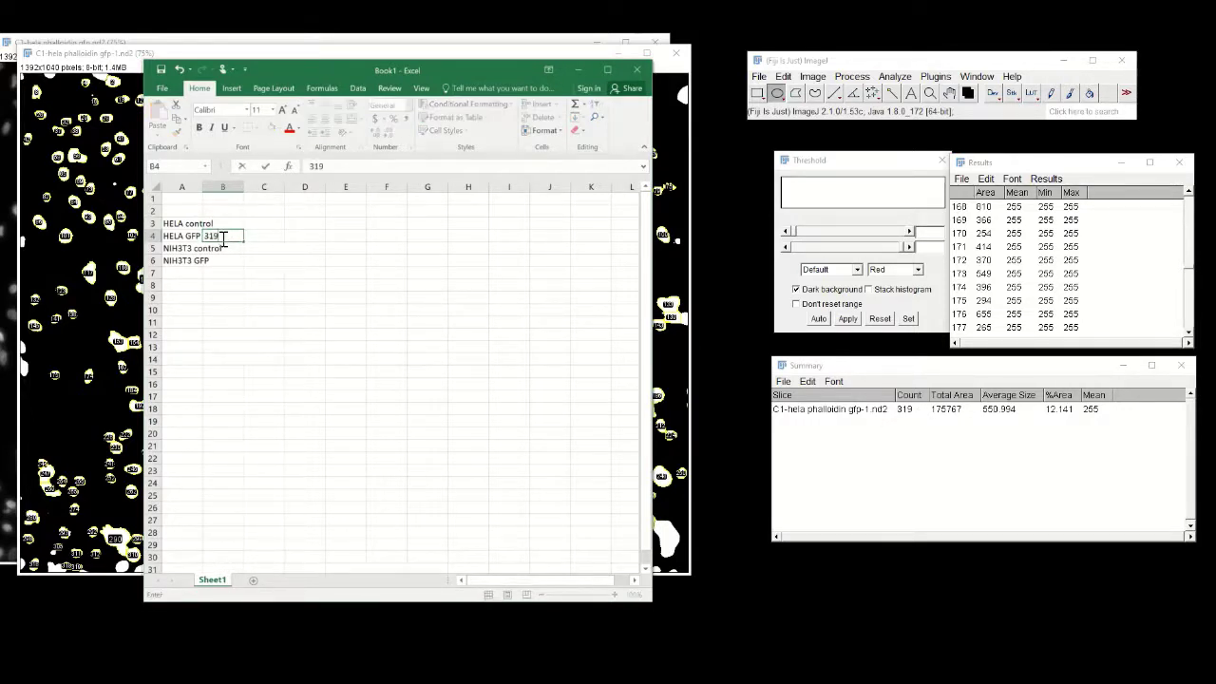
key(Up)
text(300)
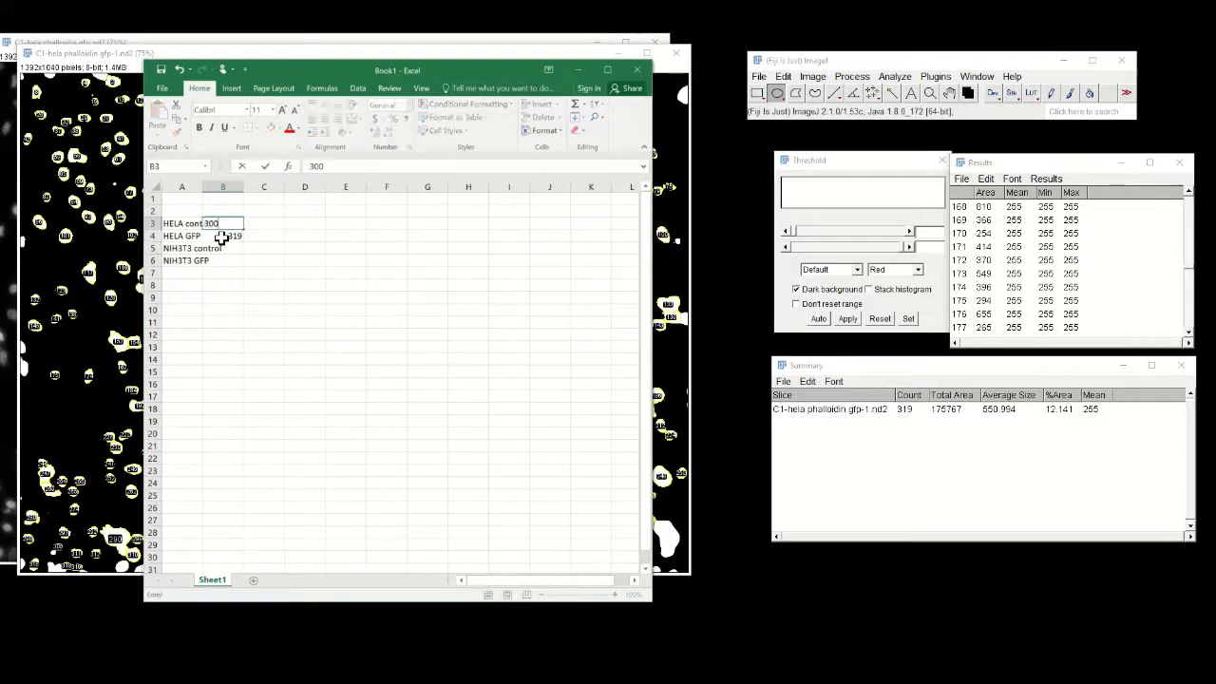
key(Return)
key(Return)
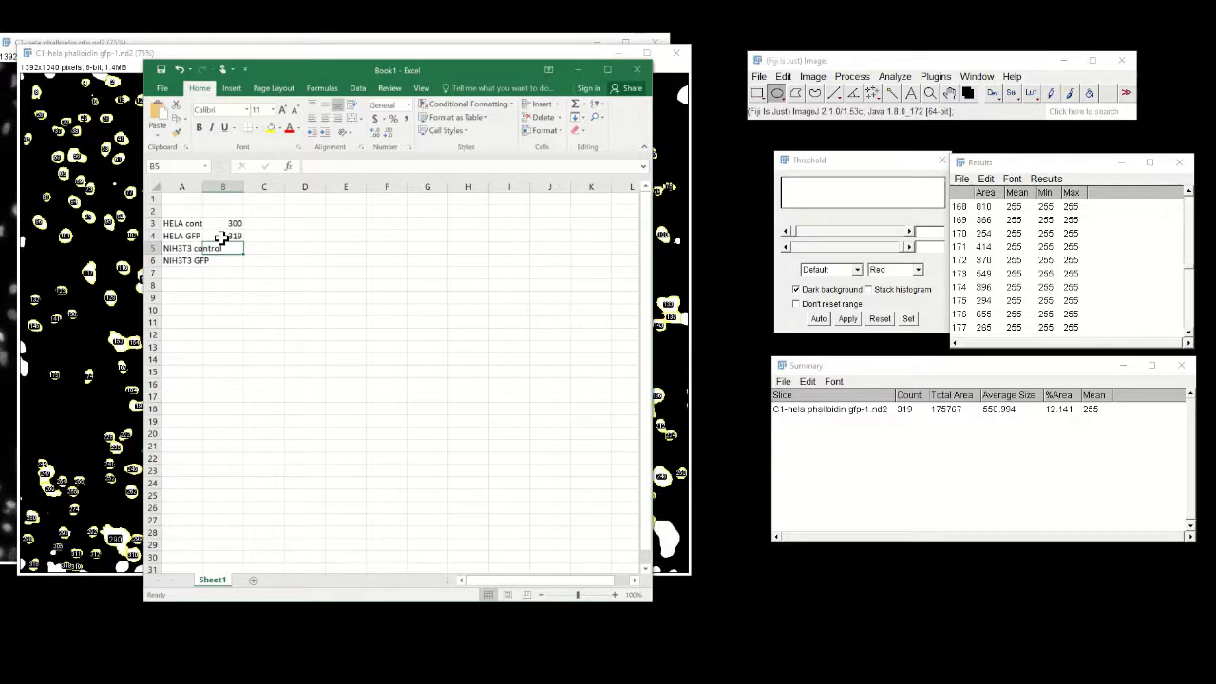
text(200)
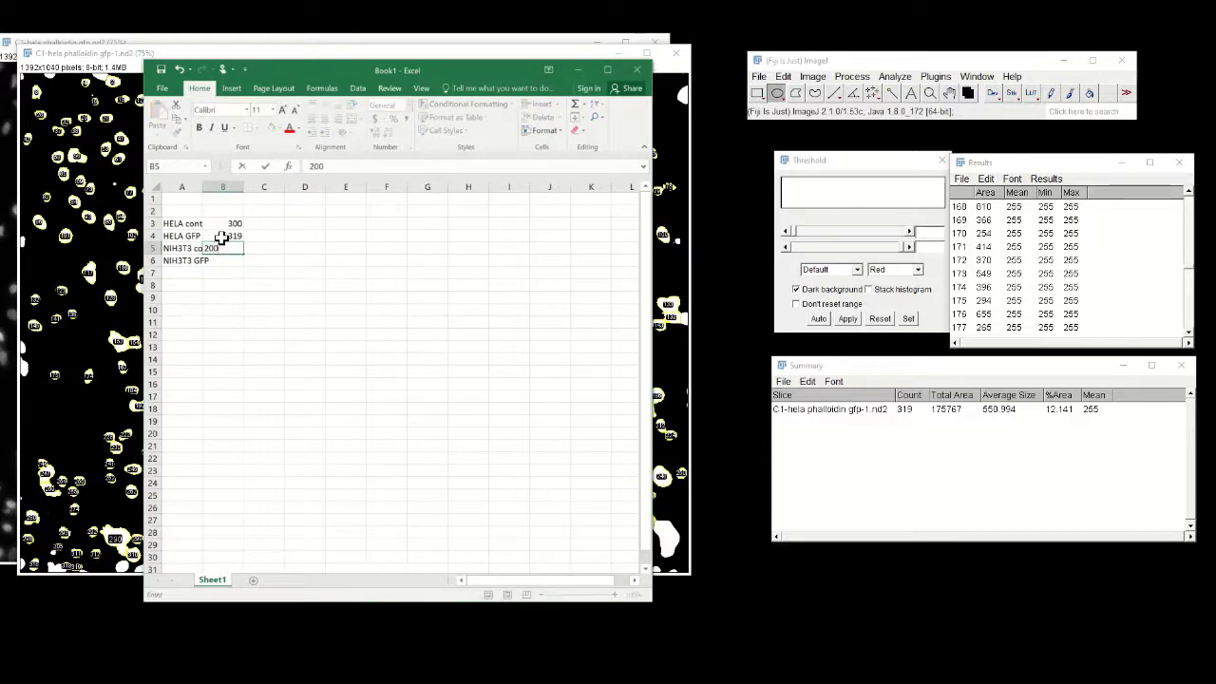
key(Return)
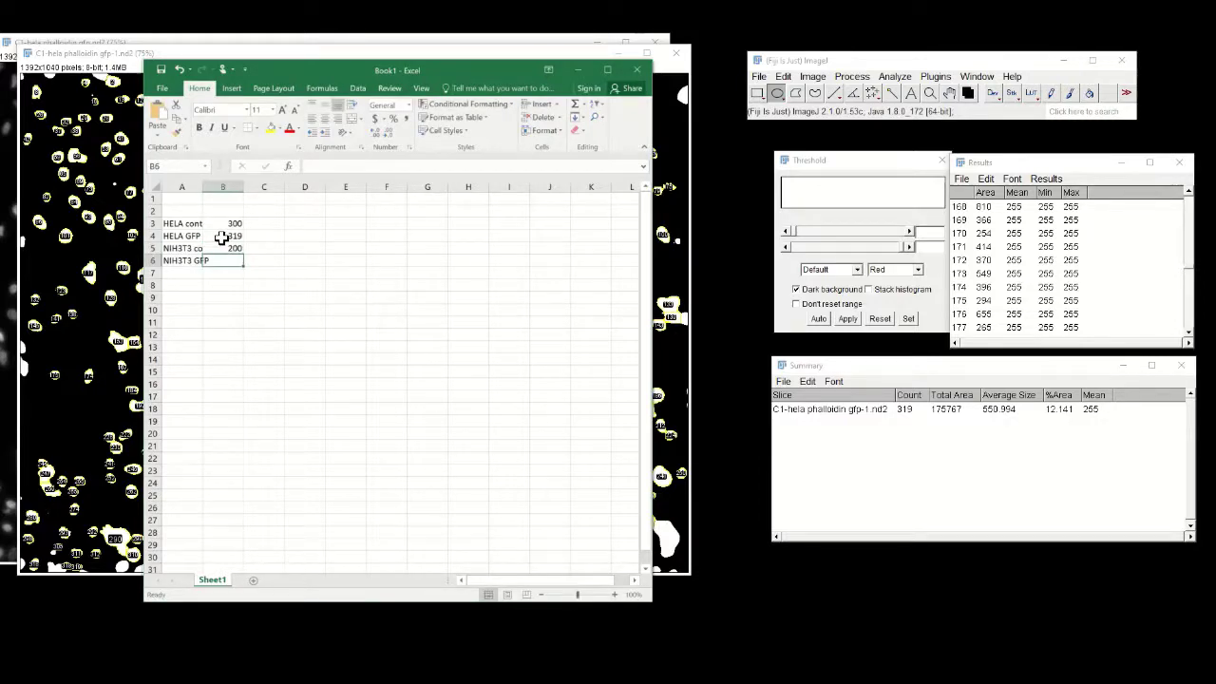
text(140)
key(Return)
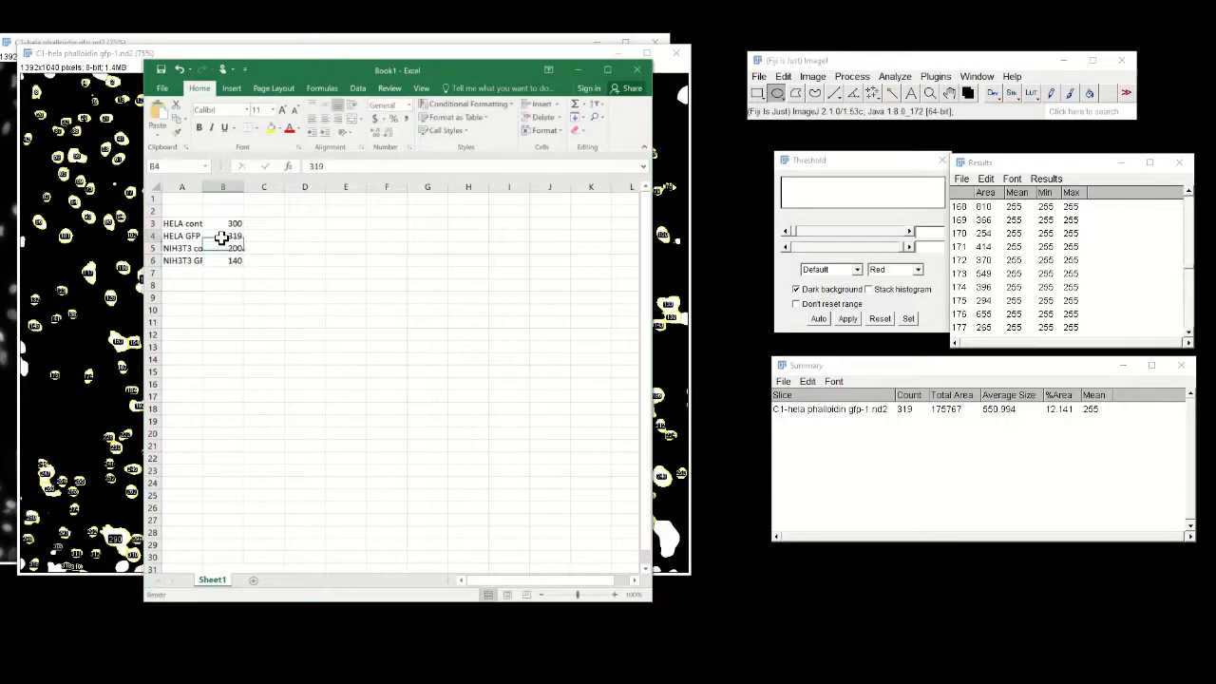
- Insert a 2-D clustered column chart from the labels and counts in A3:B6
key(Up)
key(Up)
key(Up)
key(Up)
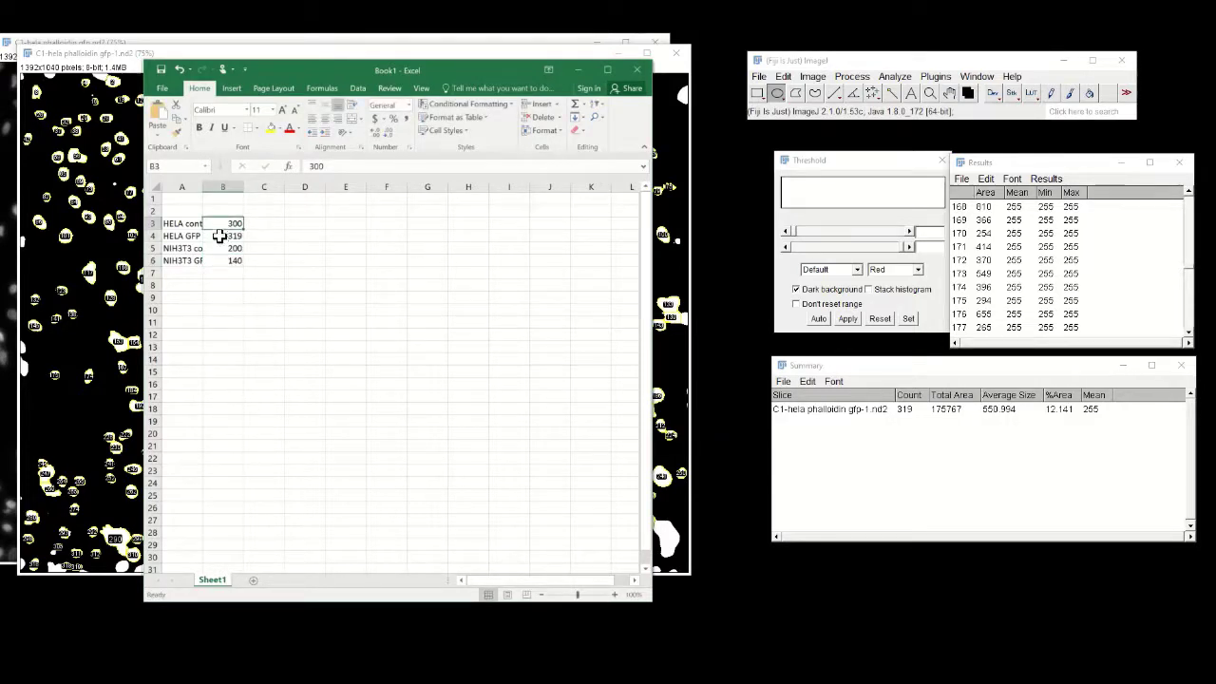
drag(172, 223, 222, 257)
click(231, 87)
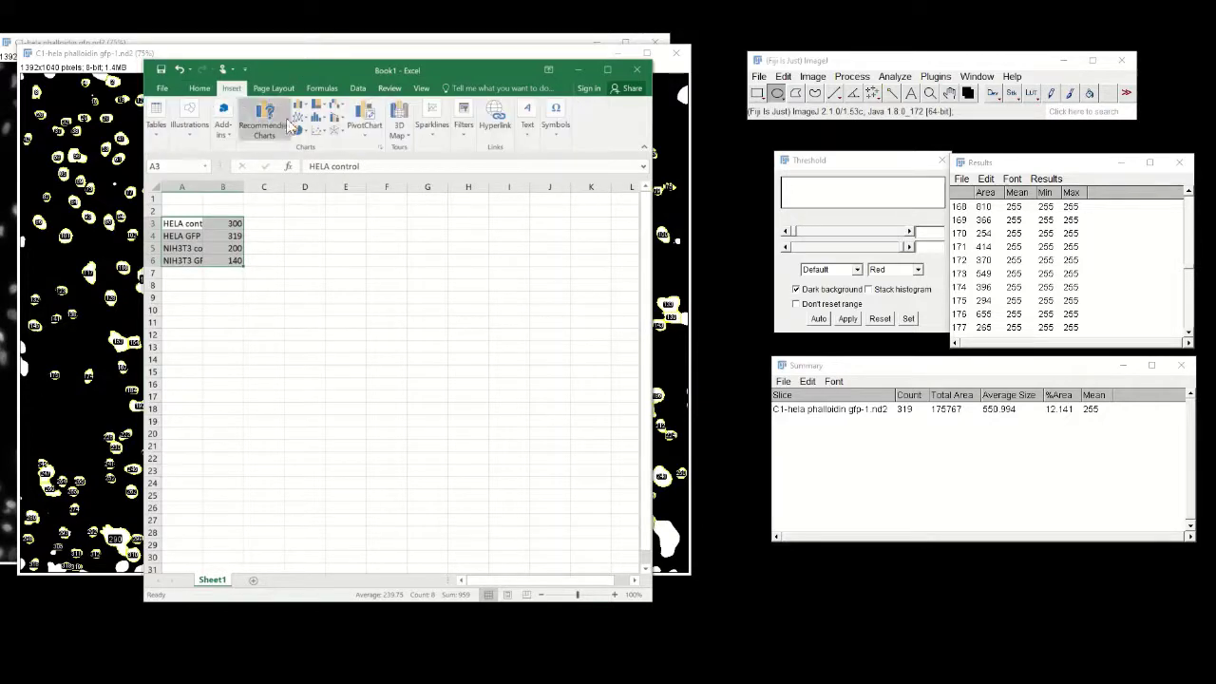
click(302, 115)
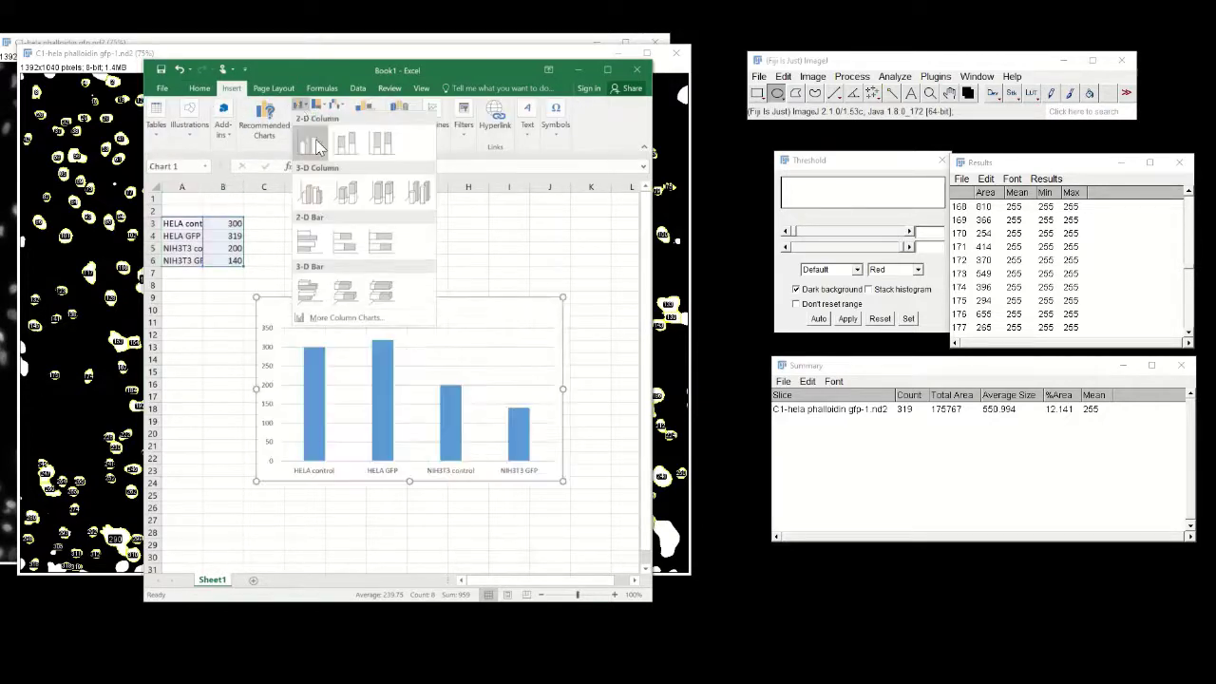
click(316, 146)
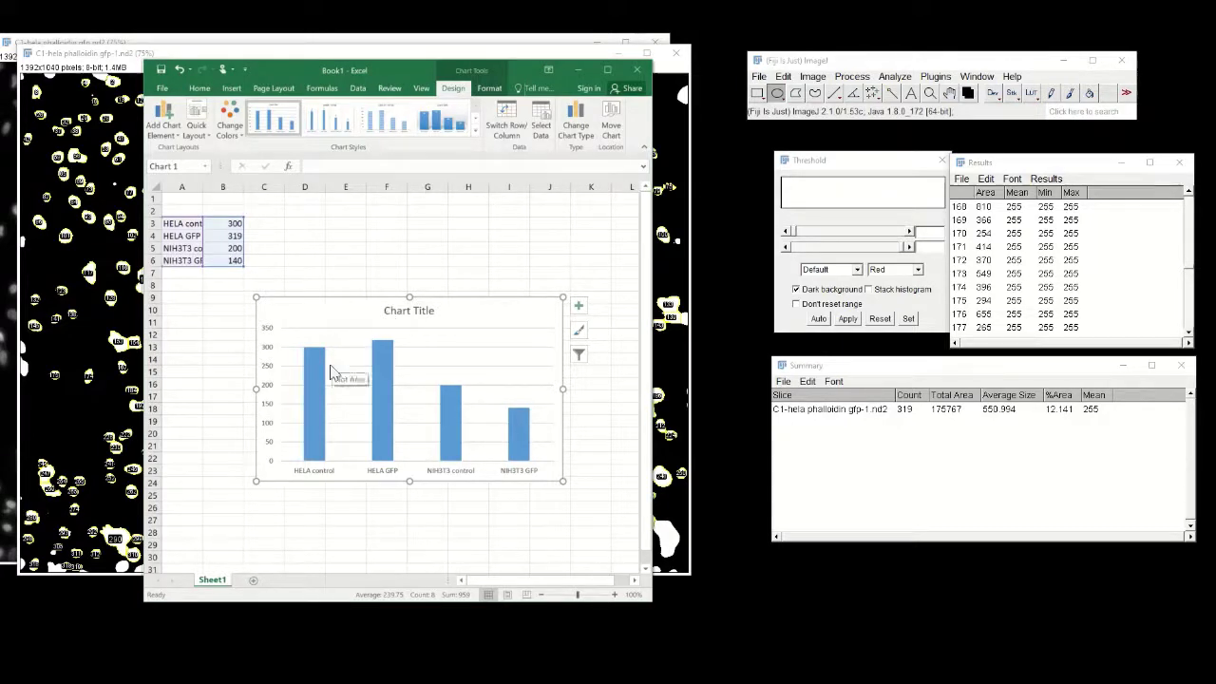
mouse_move(328, 380)
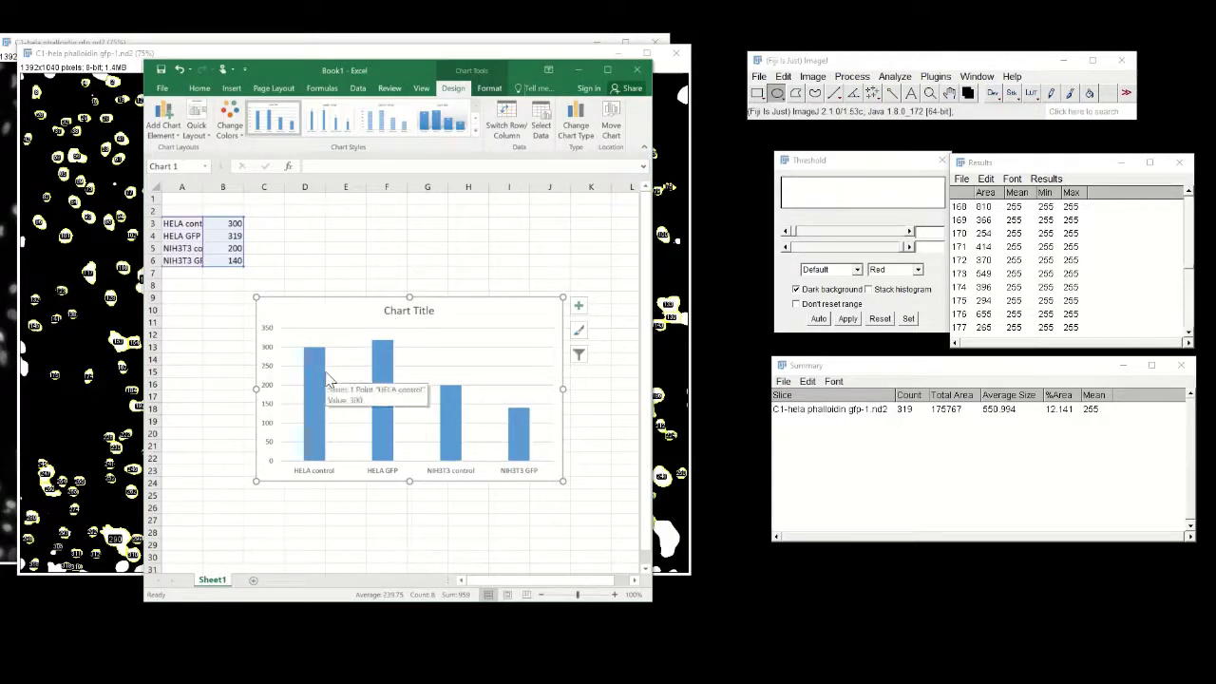